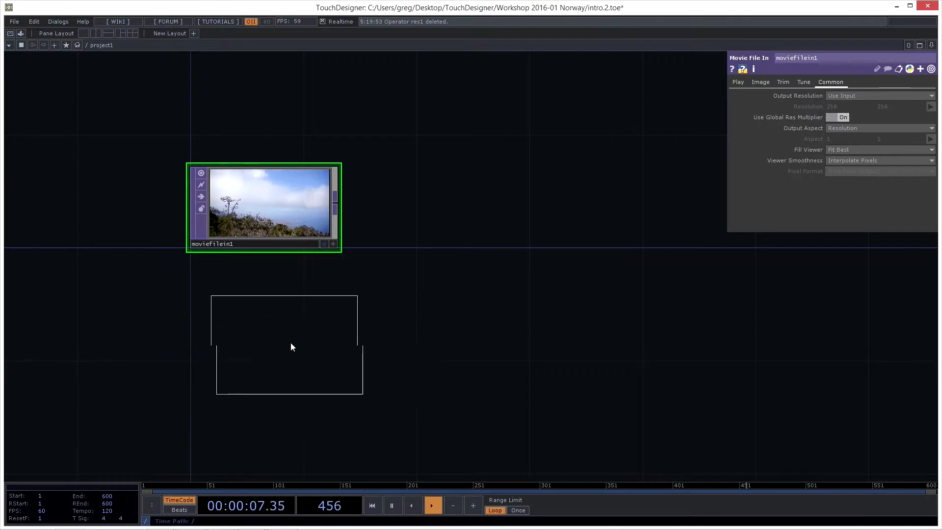
Place a Constant TOP below the moviefilein1 node and review its node info and its common resolution parameters
left_click(274, 341)
left_click_drag(297, 329, 296, 357)
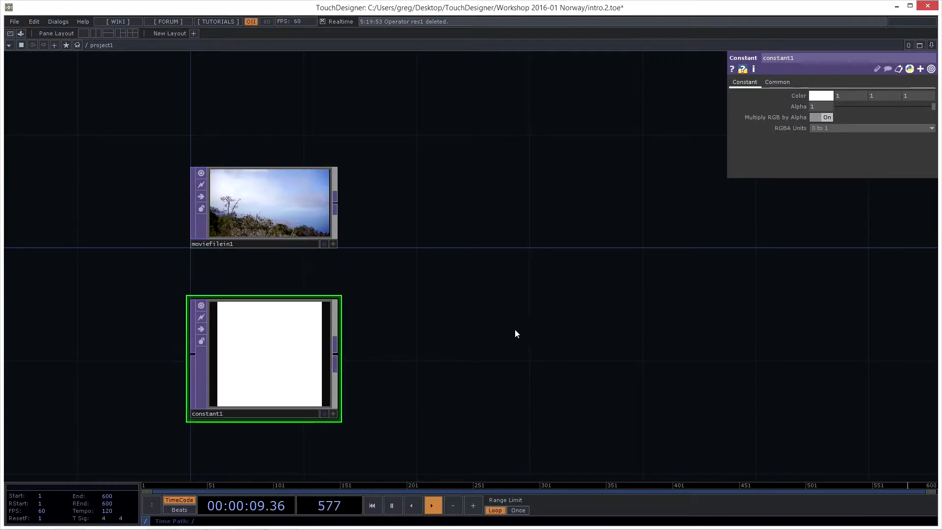
middle_click(265, 354)
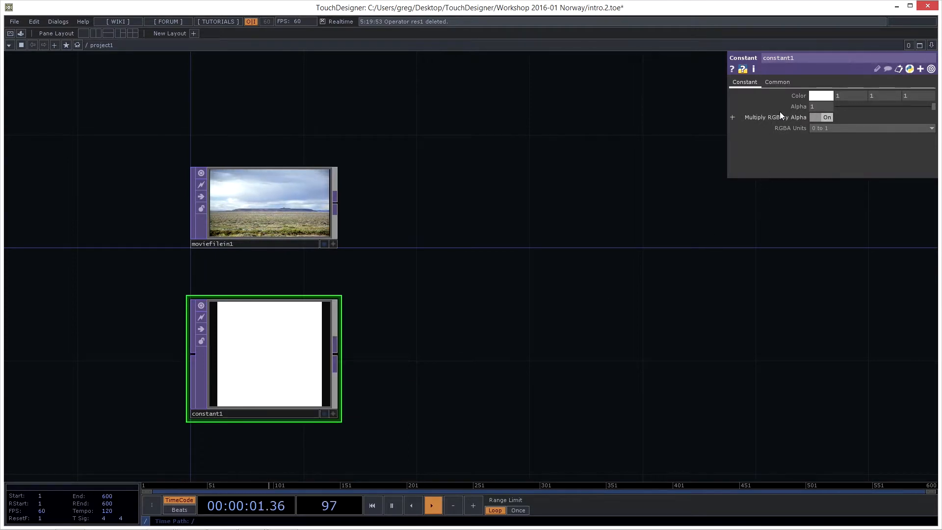
left_click(775, 82)
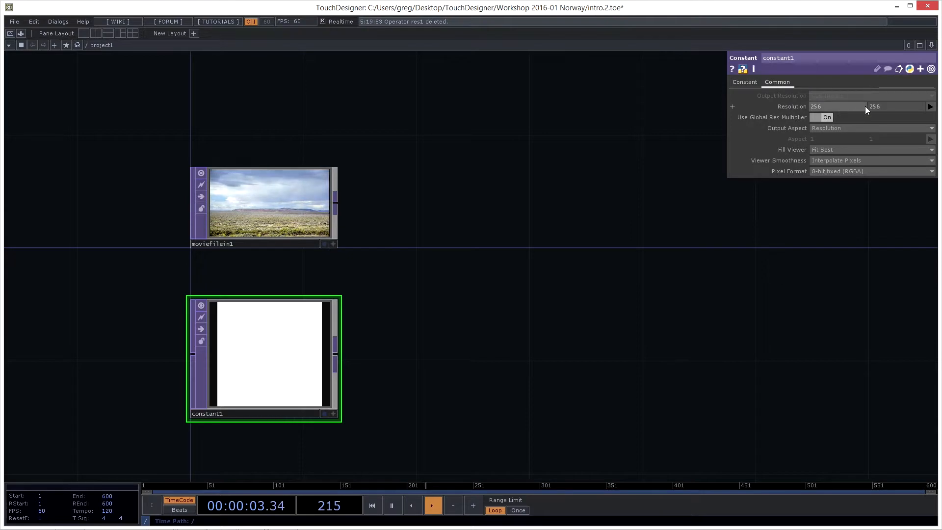
left_click(749, 81)
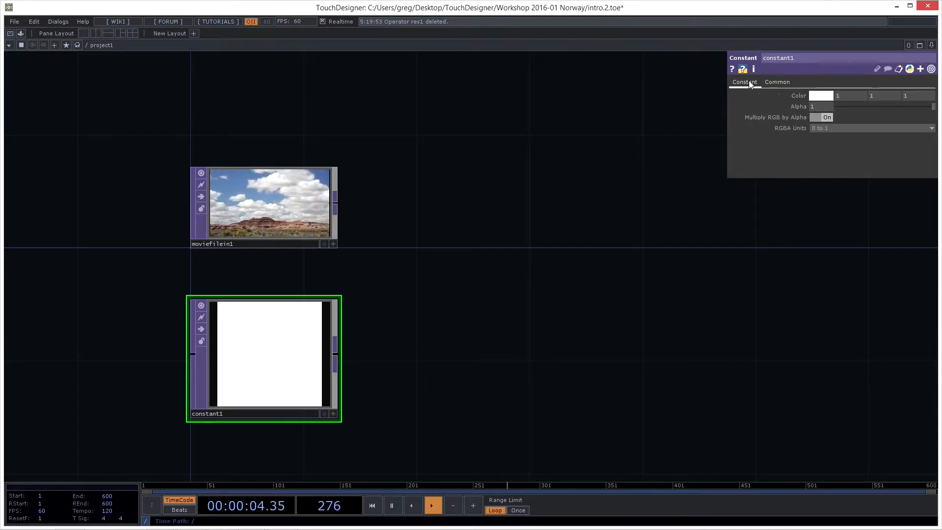
left_click(779, 82)
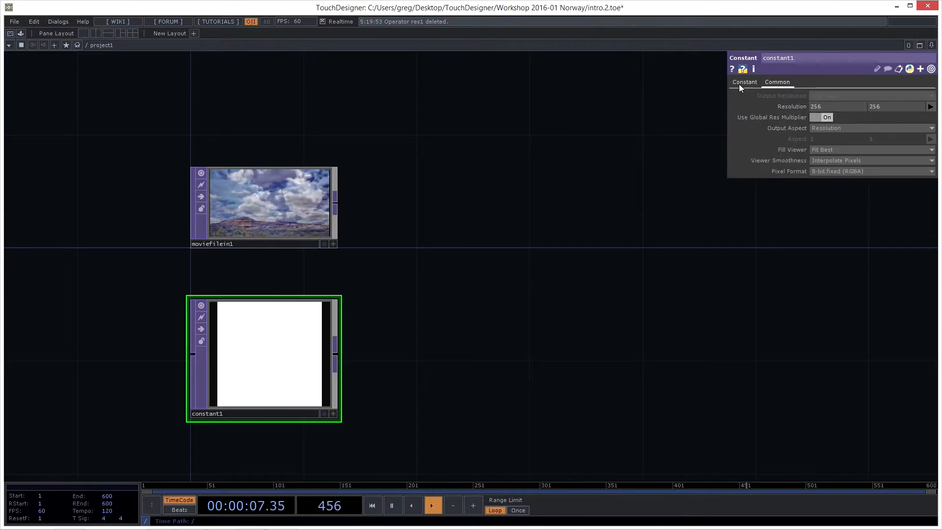
Set constant1's color to teal, with hue about 177, saturation about 0.58 and value about 0.8
left_click(740, 82)
left_click(819, 96)
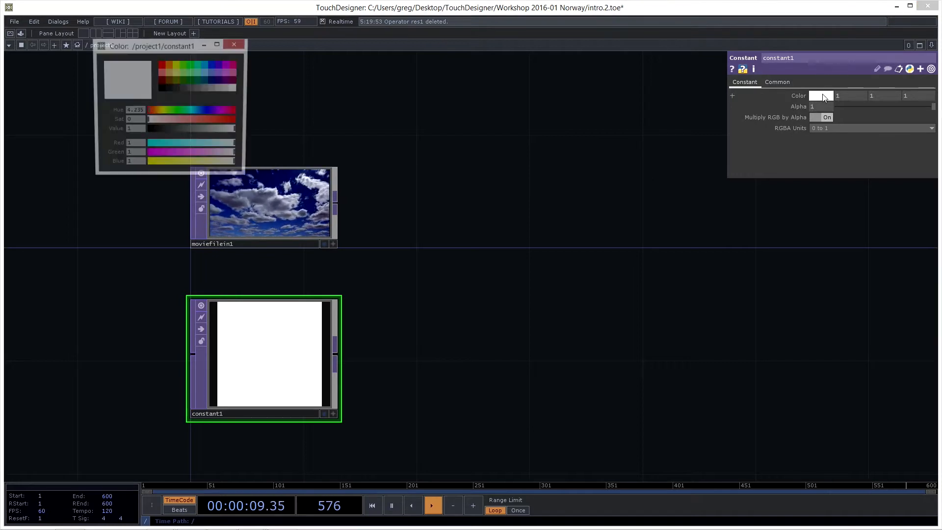
left_click(191, 113)
left_click(200, 120)
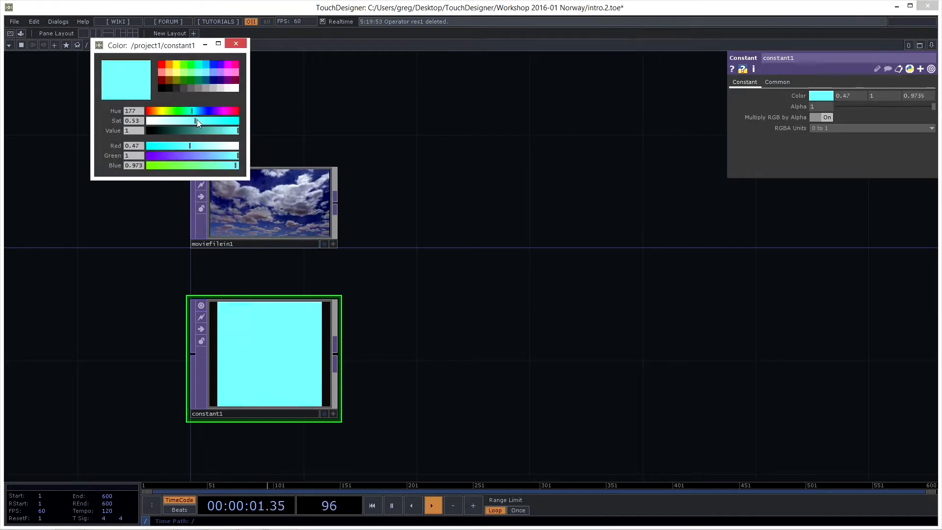
left_click(203, 130)
left_click_drag(202, 132, 220, 131)
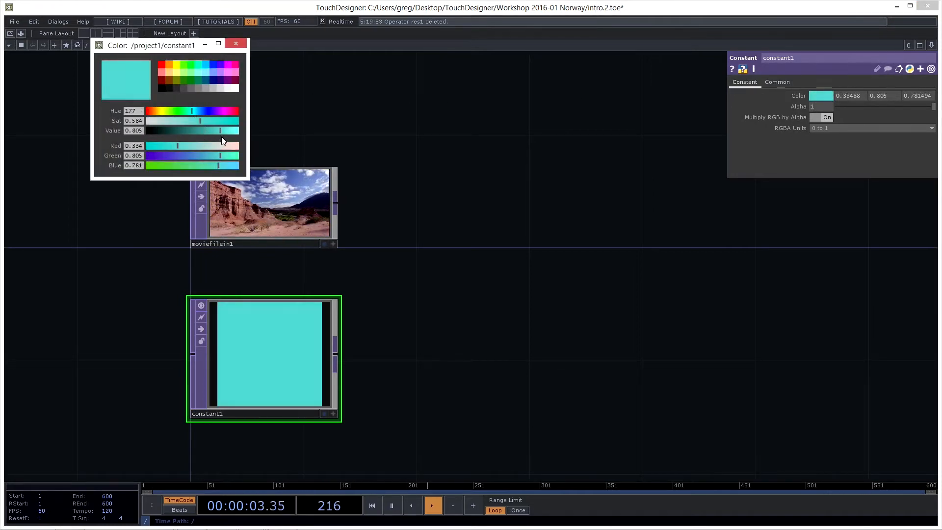
left_click(236, 44)
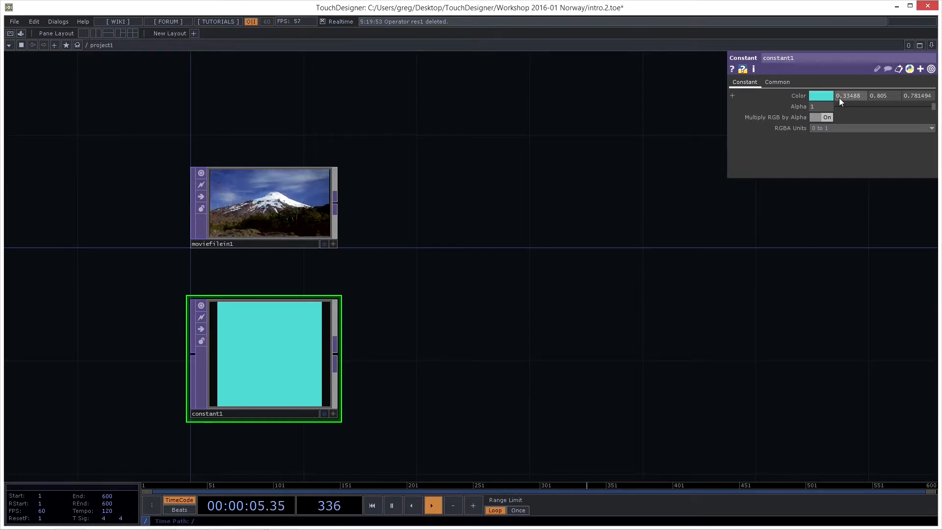
Try an alpha of about 0.1 on constant1 and restore it to 1
left_click_drag(906, 106, 847, 107)
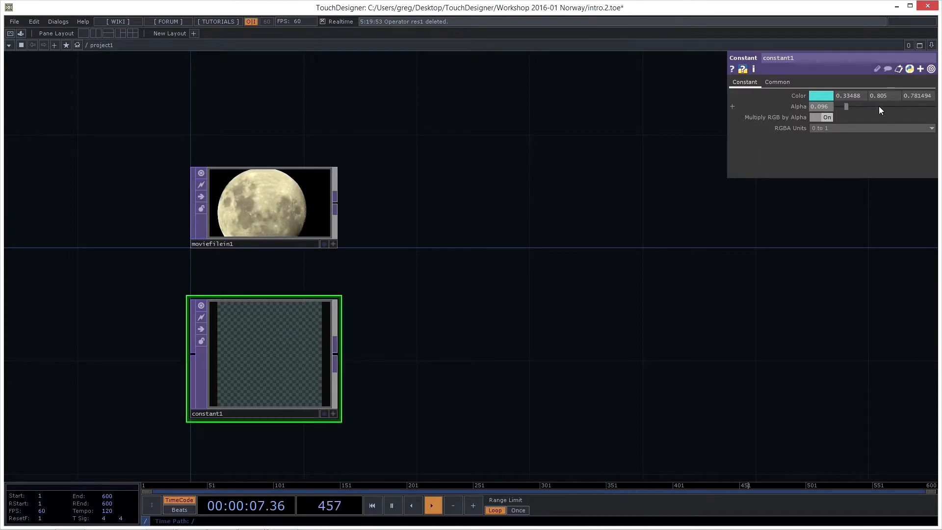
left_click_drag(852, 107, 936, 112)
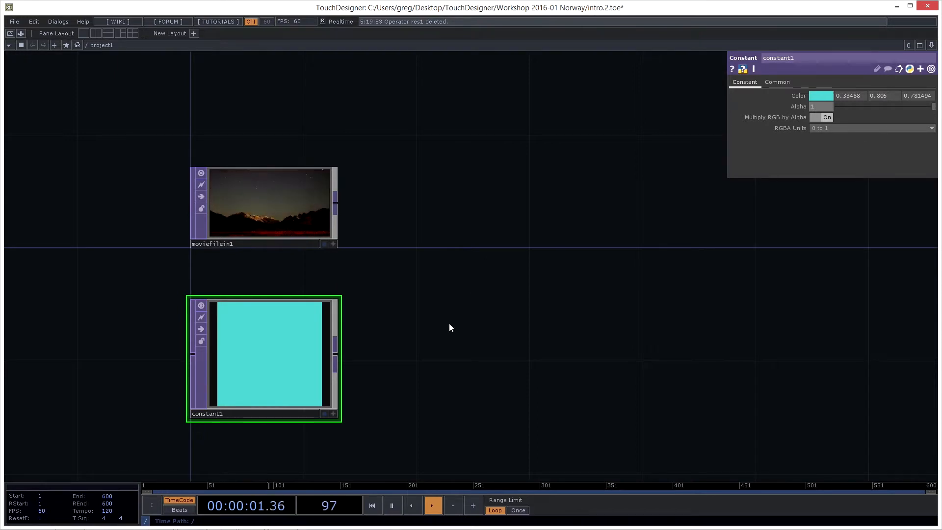
Move the constant1 node above the moviefilein1 node in the network
left_click_drag(433, 258, 428, 302)
left_click_drag(285, 384, 280, 109)
left_click_drag(429, 158, 496, 276)
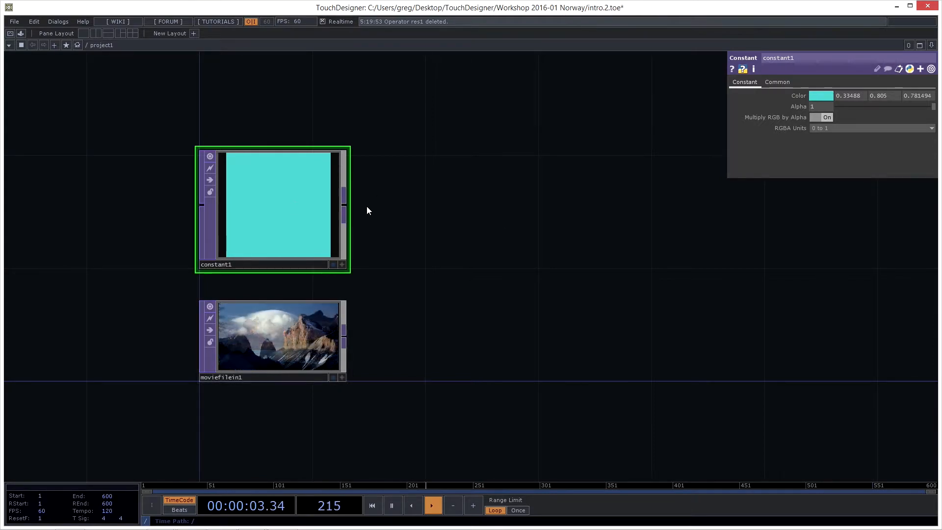
Append an Over TOP to constant1's output and wire moviefilein1 into its second input
right_click(345, 205)
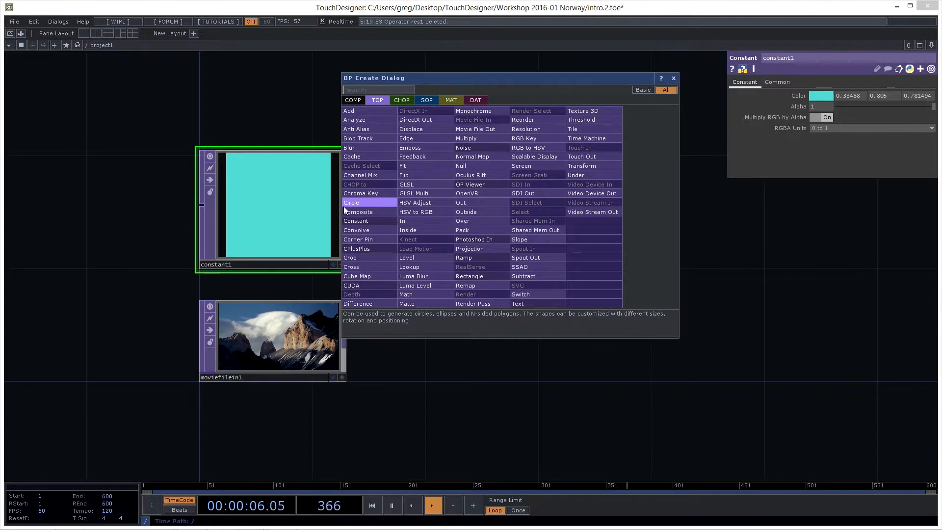
left_click(472, 219)
left_click(535, 292)
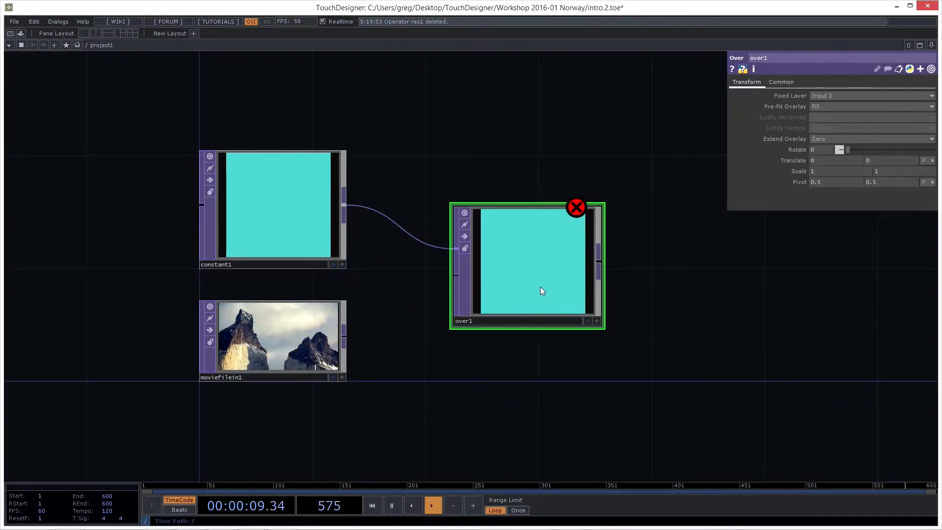
left_click_drag(540, 286, 564, 309)
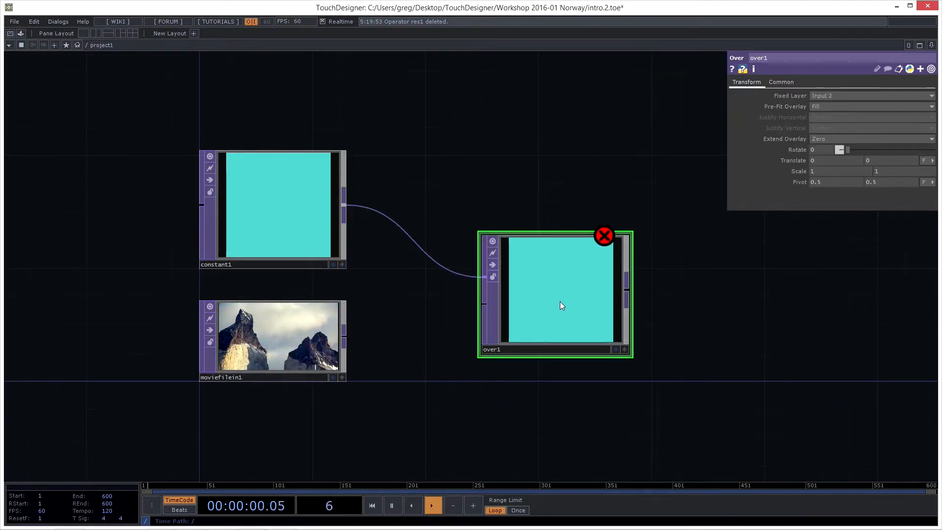
left_click(344, 337)
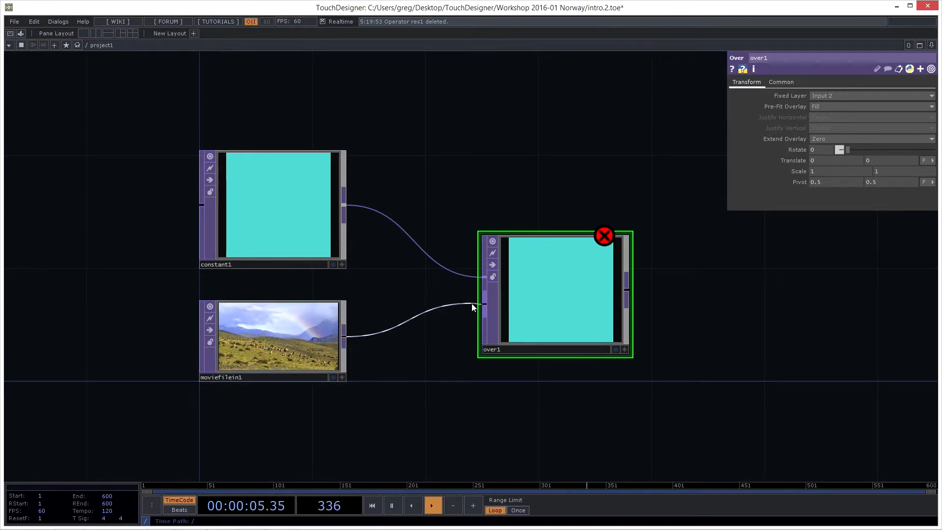
left_click(472, 303)
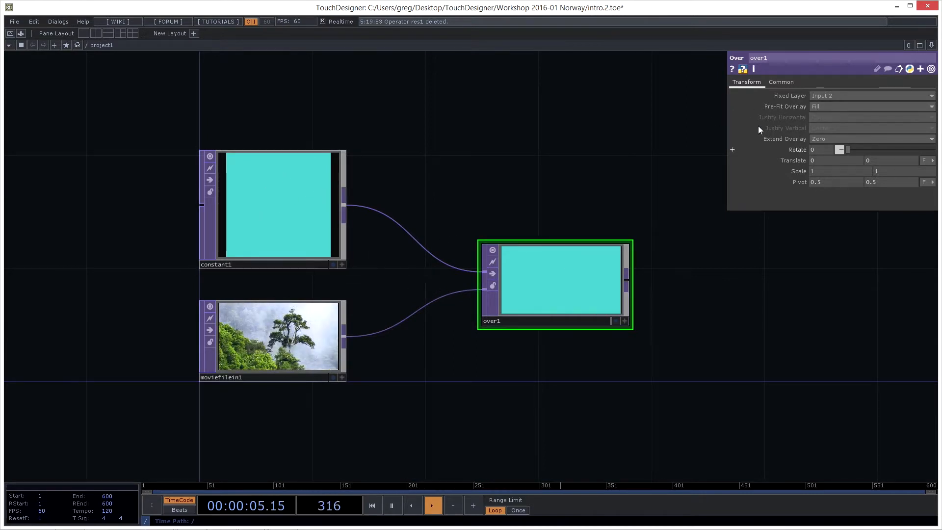
Set over1's Pre-Fit Overlay to Native Resolution and compare the node info of constant1 and moviefilein1
left_click(845, 105)
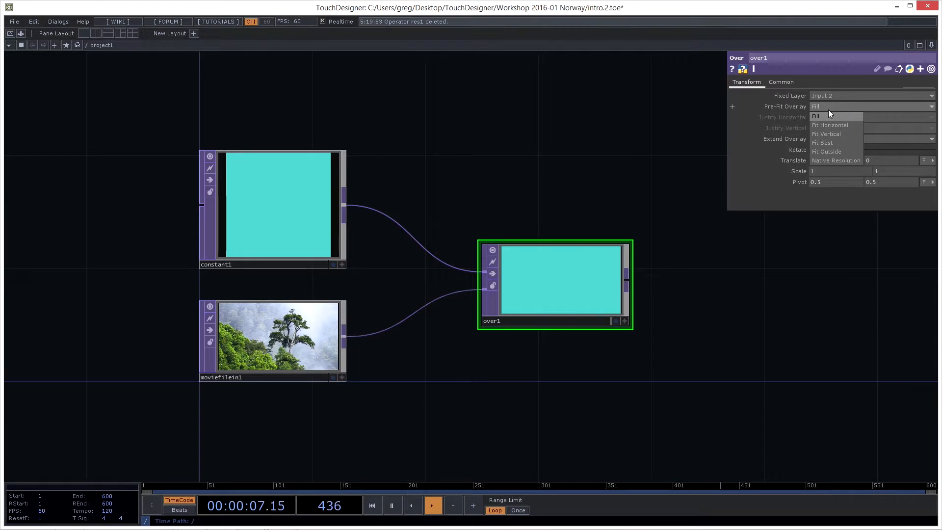
left_click(834, 161)
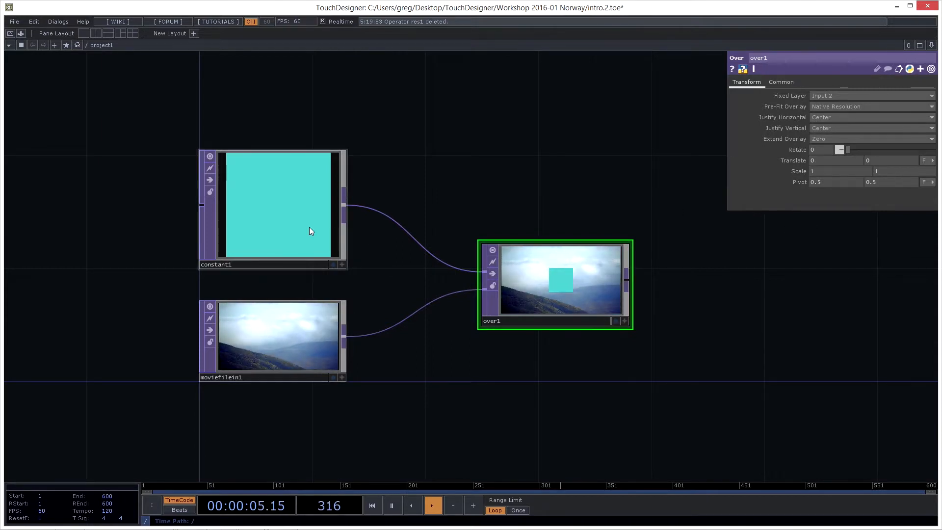
middle_click(272, 204)
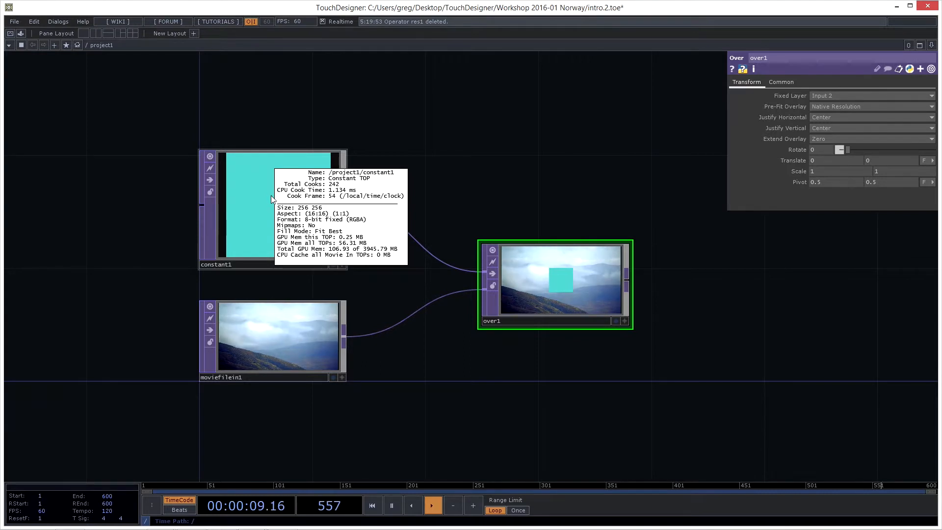
middle_click(293, 325)
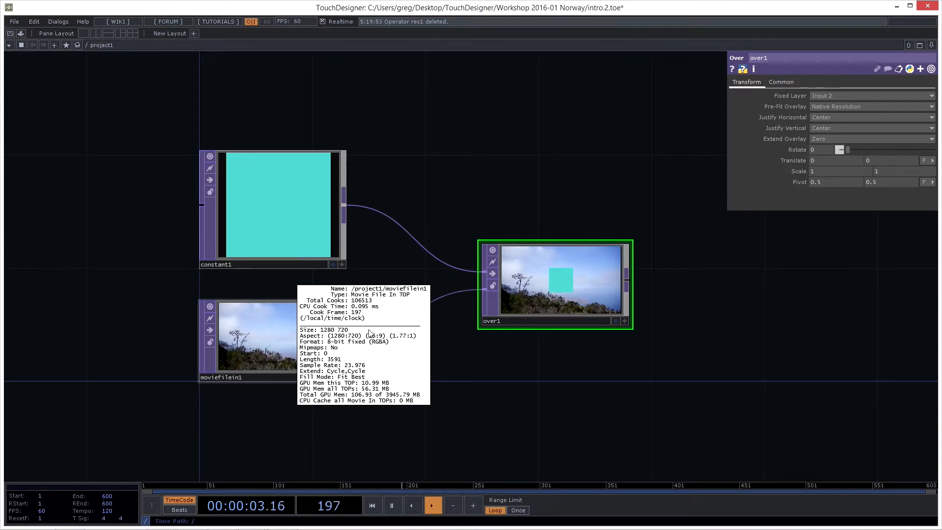
scroll(590, 282, "down", 3)
scroll(603, 278, "up", 3)
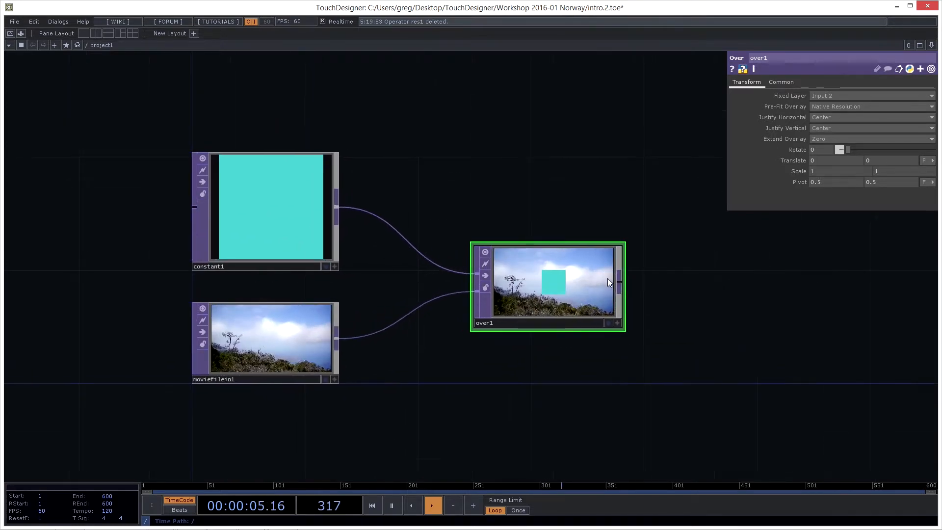
Translate the overlay in over1 by 0.3 horizontally and -0.2 vertically
scroll(692, 280, "up", 2)
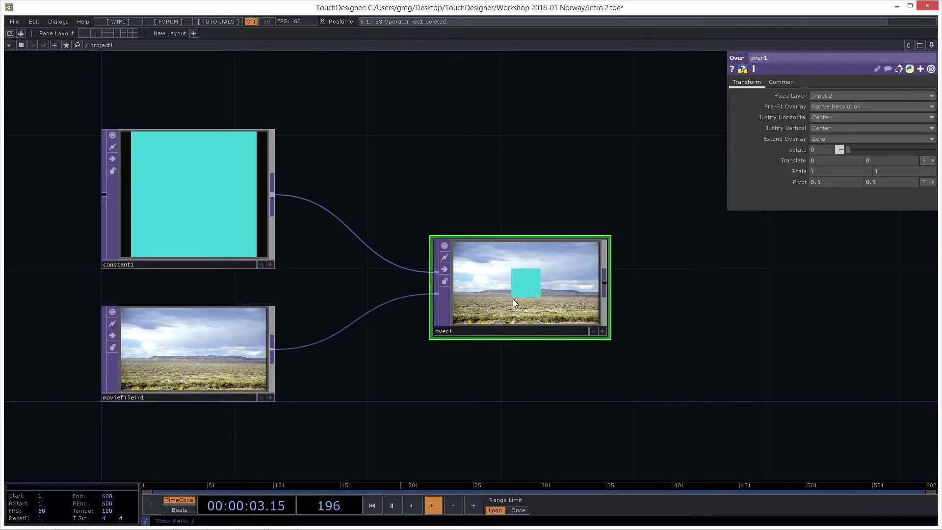
middle_click_drag(819, 160, 847, 160)
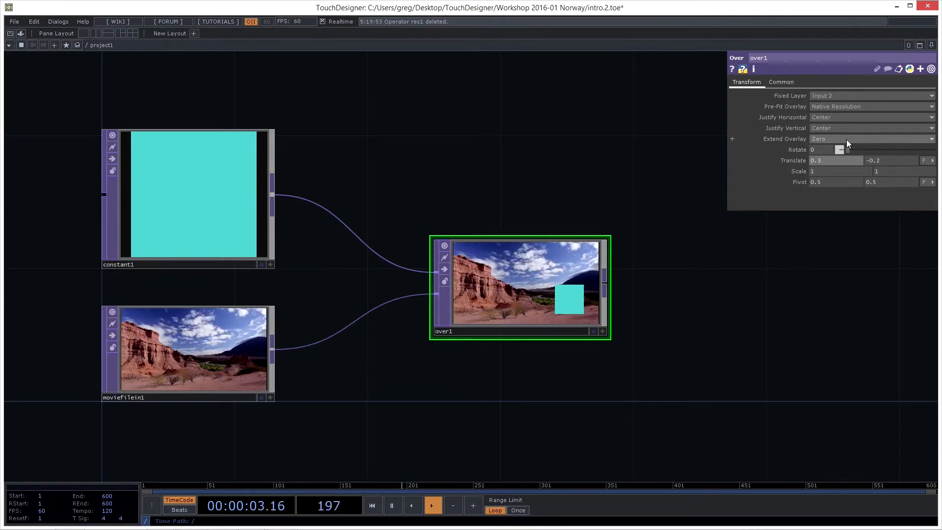
Try out the overlay's scale and rotation in over1, ending at scale 1 and rotation 0
middle_click_drag(795, 172, 796, 155)
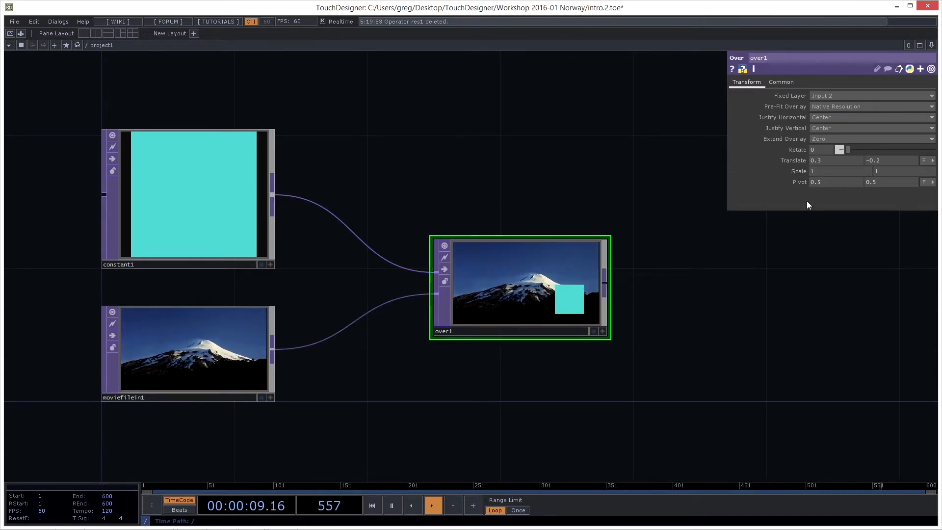
left_click_drag(856, 151, 898, 149)
left_click_drag(828, 155, 836, 154)
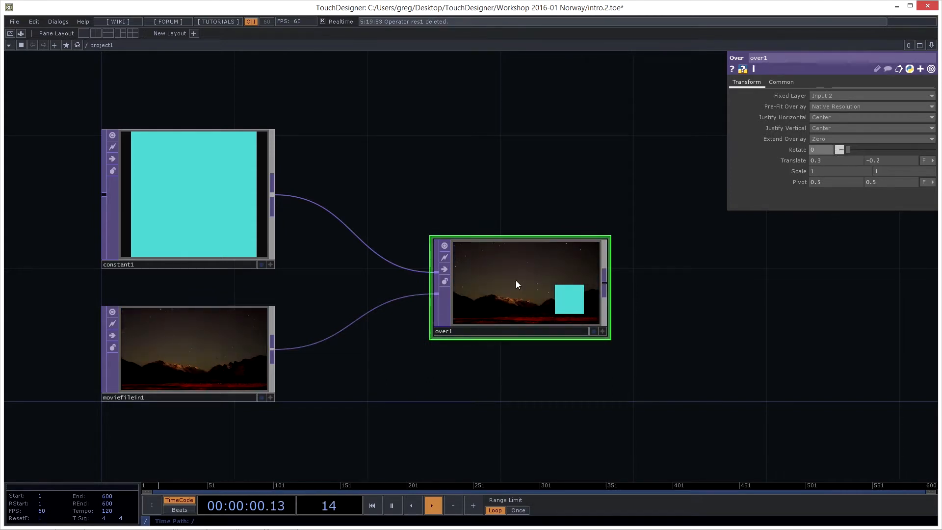
Lower constant1's alpha to 0.34 and check the semi-transparent square composited in over1
left_click(199, 221)
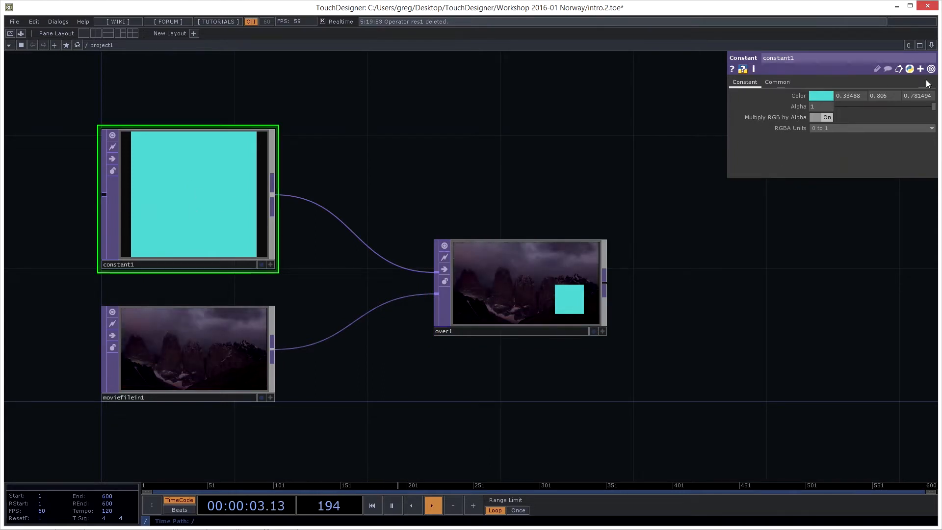
left_click_drag(933, 107, 871, 119)
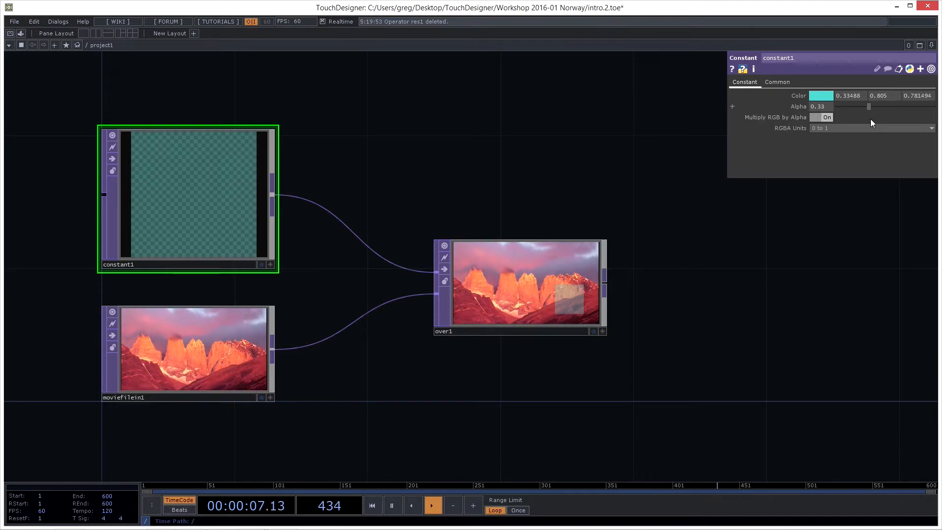
scroll(553, 358, "up", 3)
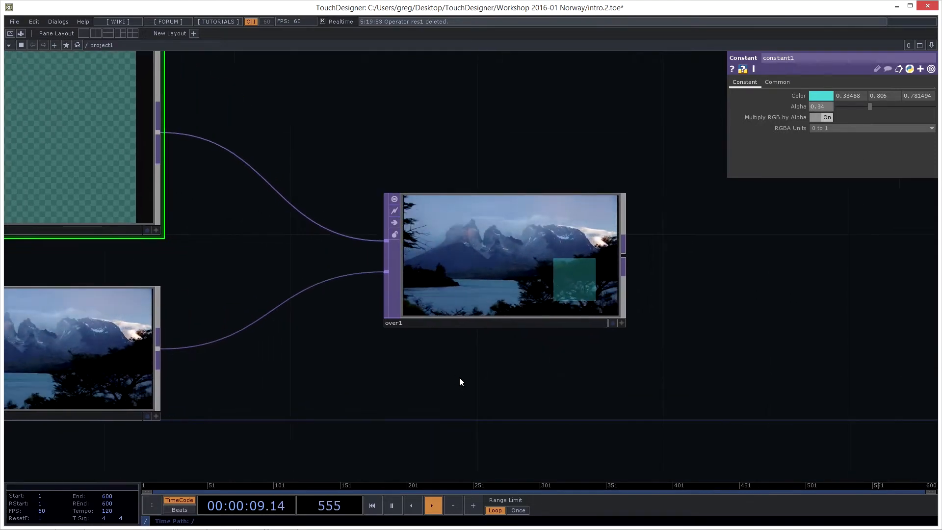
left_click_drag(461, 380, 604, 417)
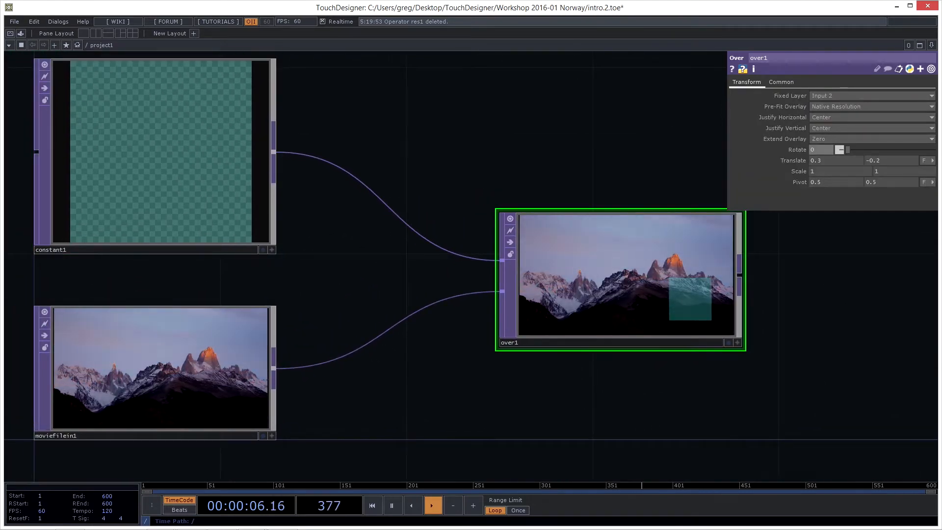
left_click_drag(804, 329, 788, 324)
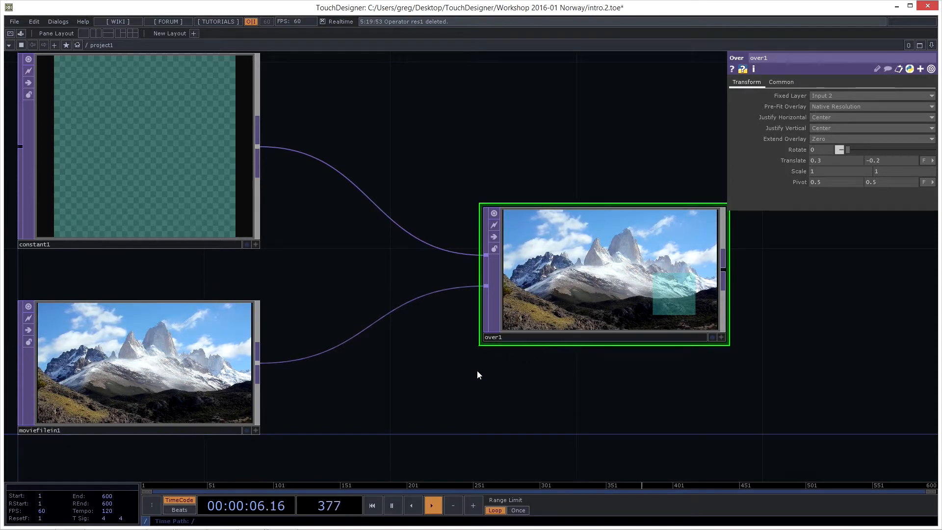
left_click_drag(471, 365, 451, 348)
key("Tab")
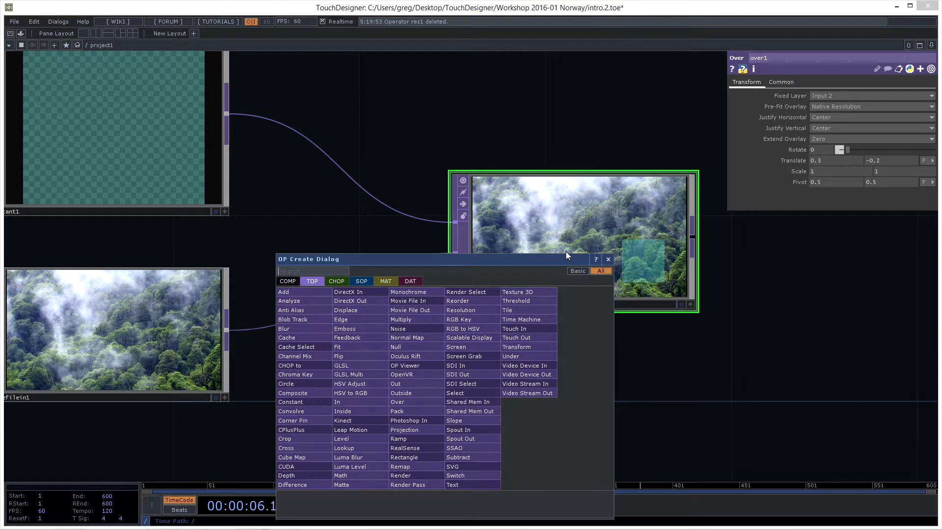
left_click(608, 257)
left_click_drag(642, 406, 668, 360)
left_click_drag(464, 396, 503, 381)
middle_click_drag(502, 382, 381, 422)
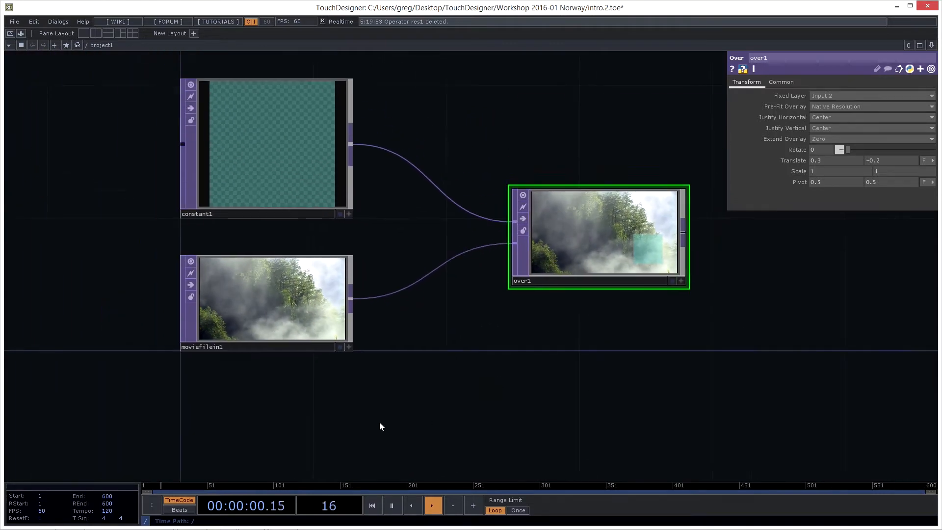
left_click_drag(411, 261, 414, 347)
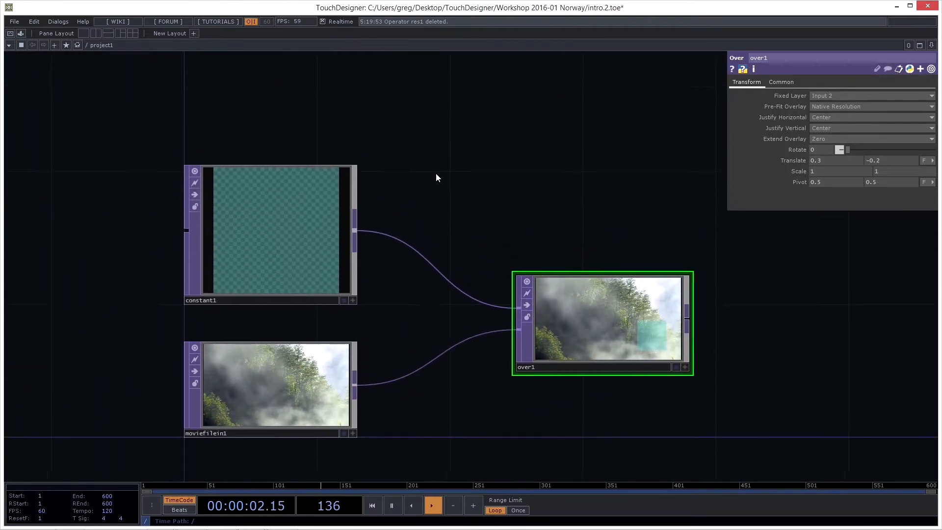
left_click_drag(439, 161, 456, 228)
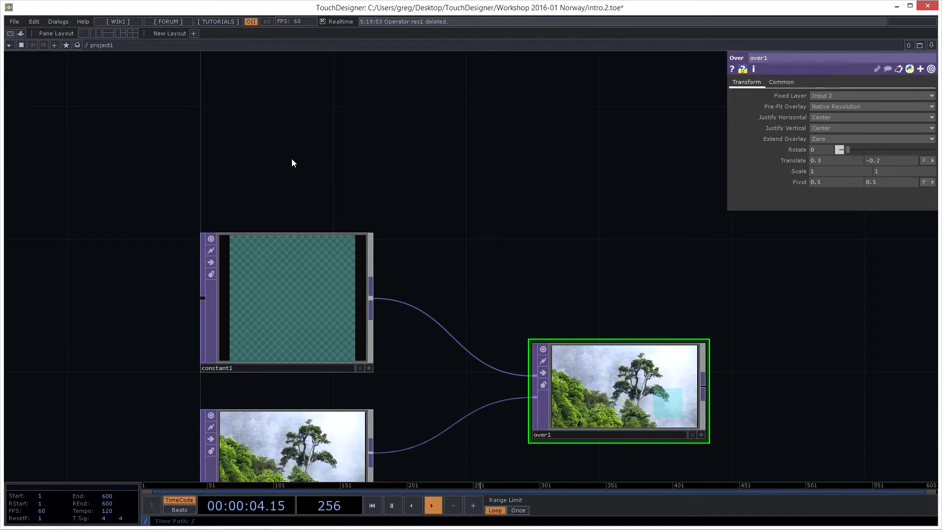
Add a Text TOP to the network, placed above constant1
key("Tab")
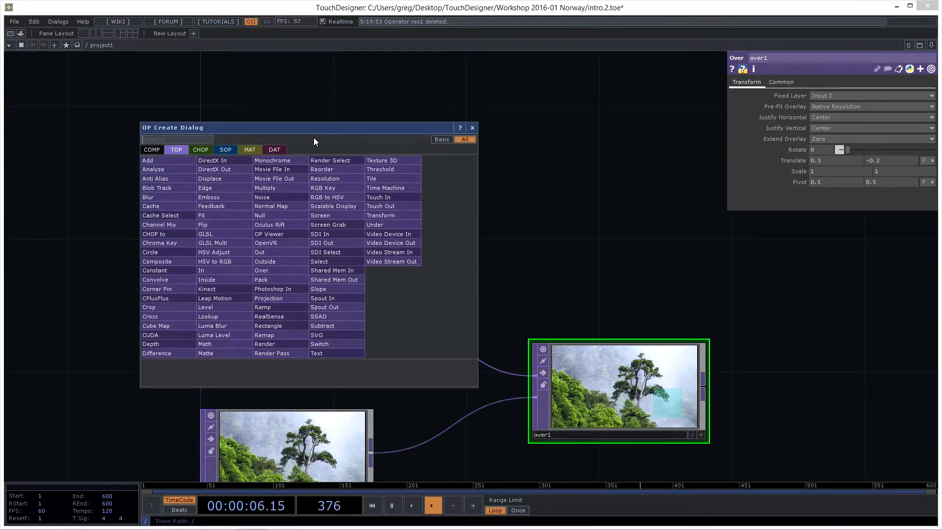
left_click(167, 137)
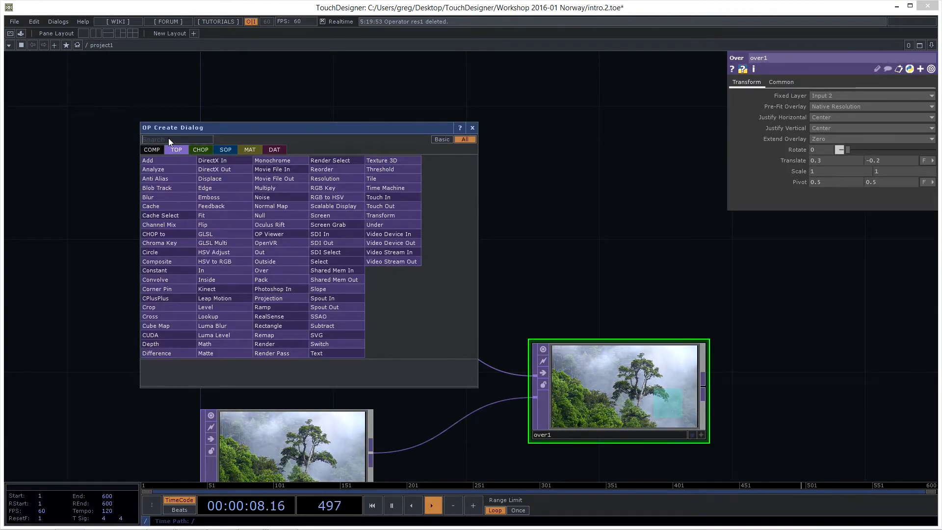
type("text")
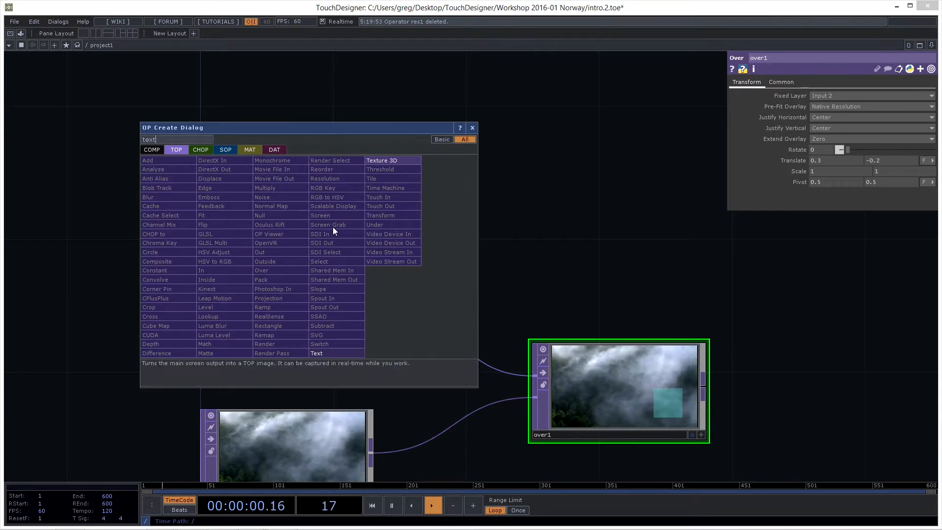
left_click(343, 353)
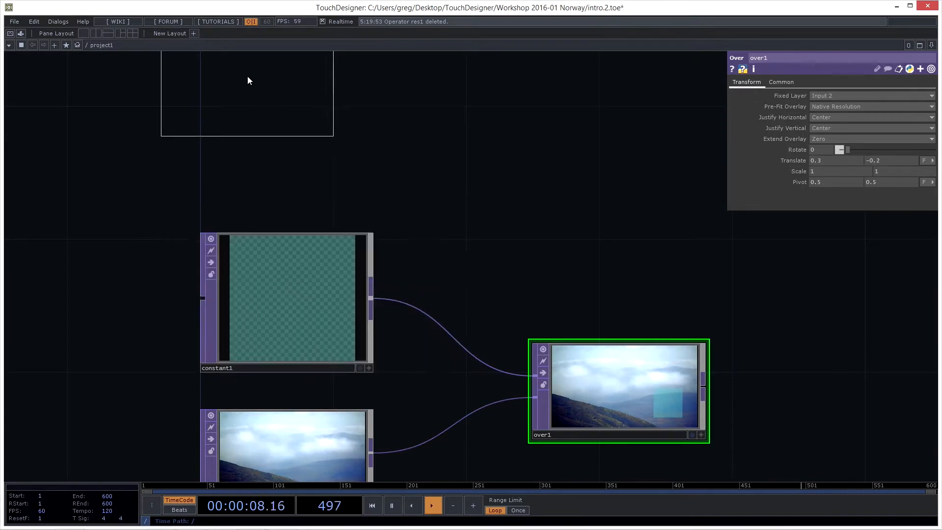
left_click(285, 131)
left_click_drag(407, 163, 411, 191)
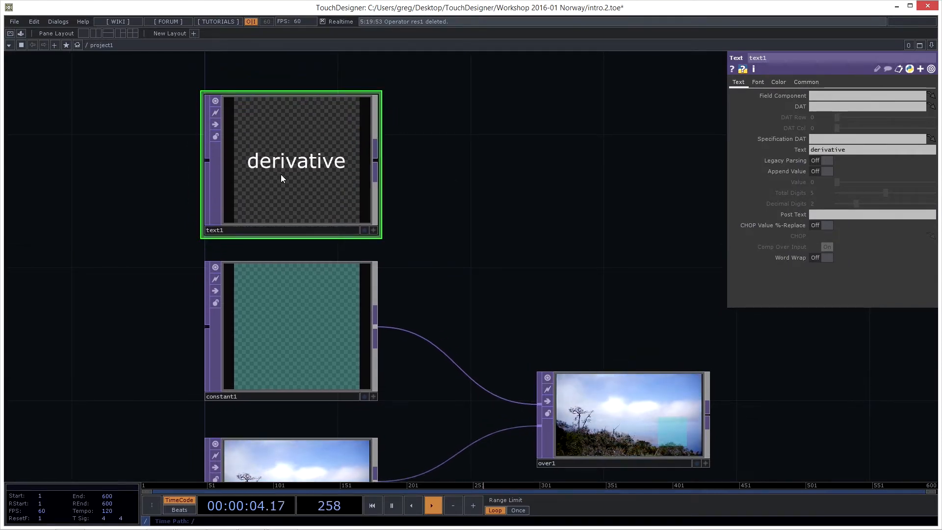
middle_click_drag(305, 165, 354, 164)
middle_click_drag(555, 163, 550, 177)
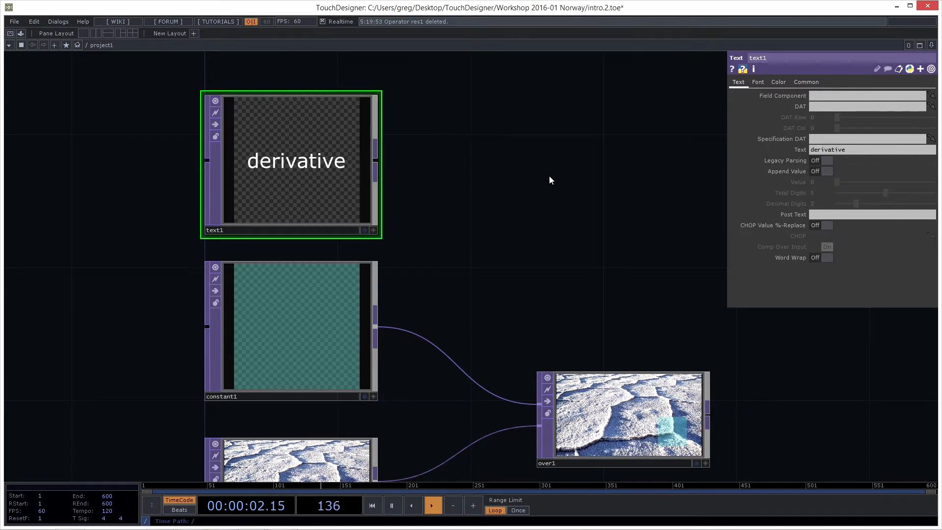
Change the text displayed by text1 to "Halden"
left_click(827, 149)
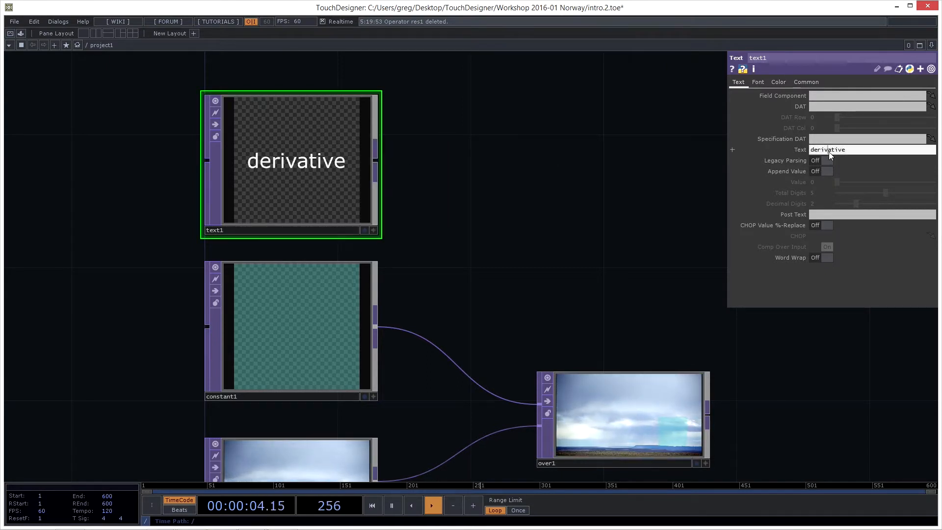
type("Ha")
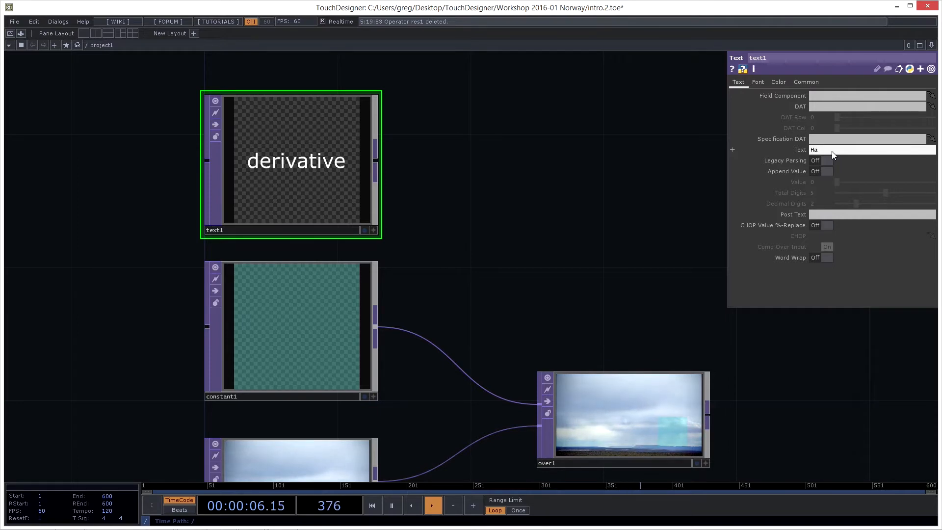
type("lden")
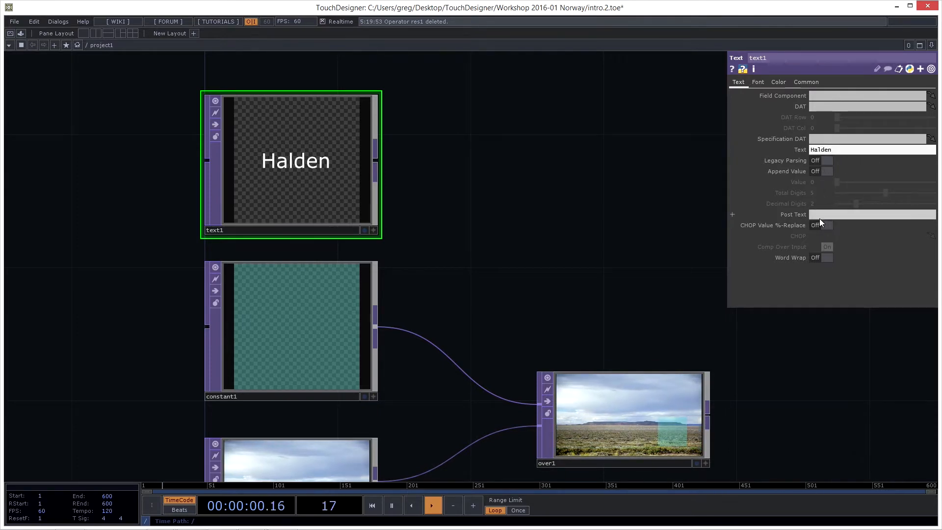
Look through the list of fonts available for text1, keeping Verdana
left_click(758, 82)
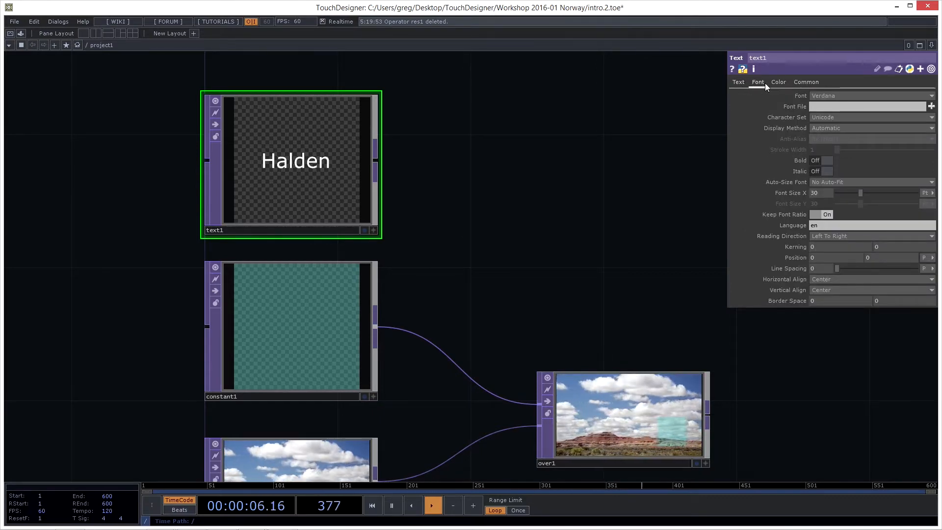
left_click(821, 95)
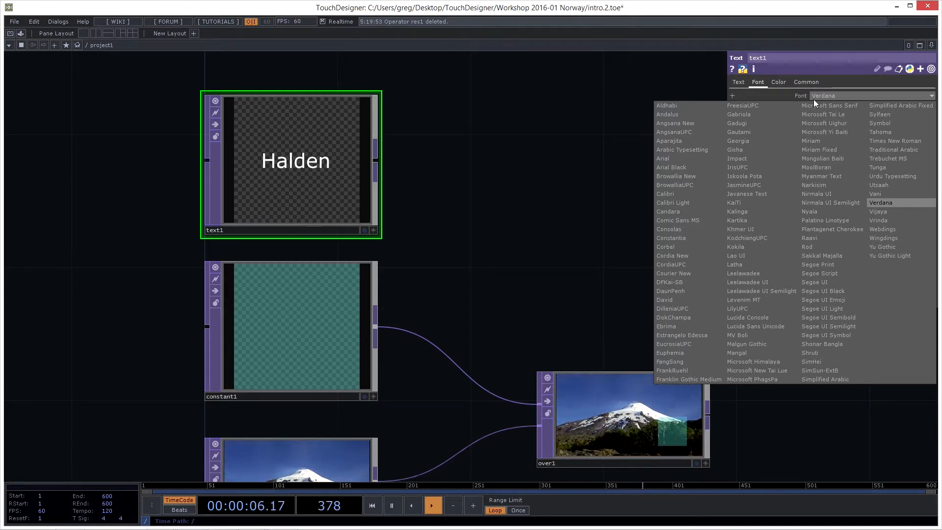
left_click(821, 96)
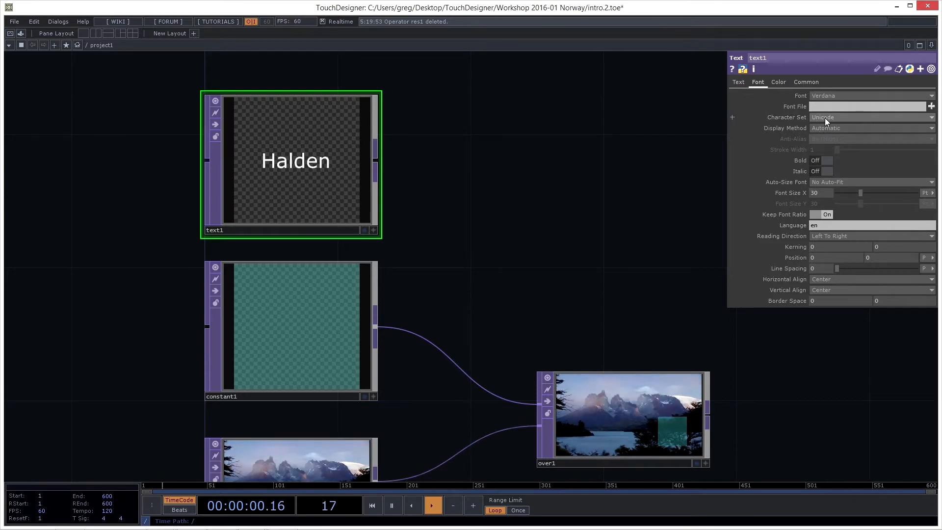
left_click(826, 95)
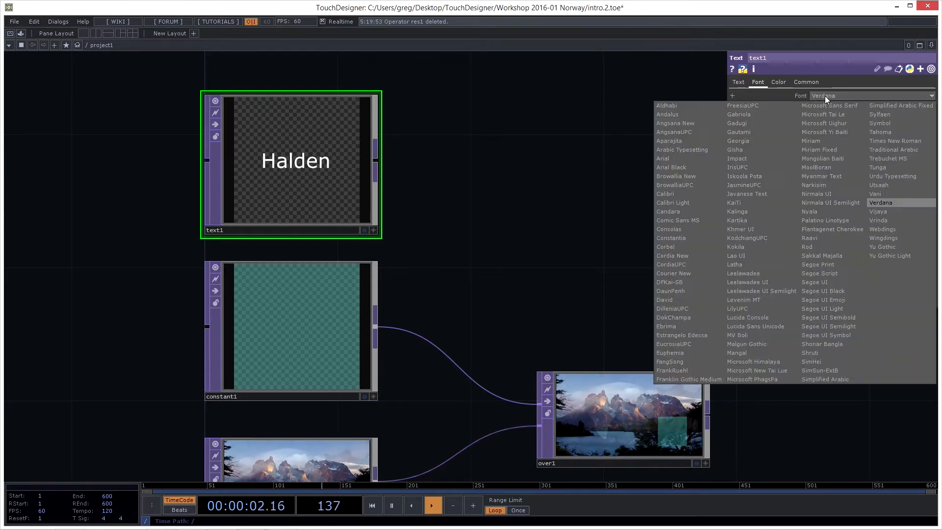
left_click(825, 96)
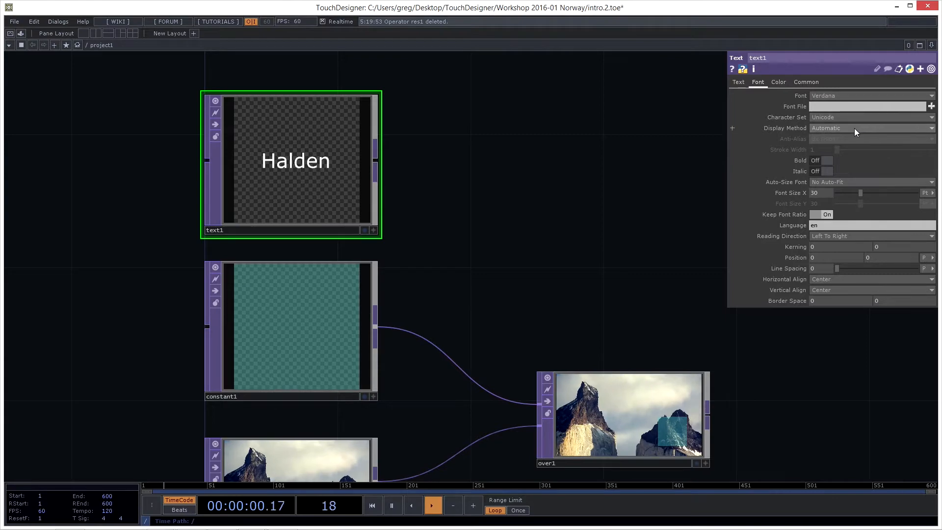
Open the Text TOP wiki help page and read through its summary and parameter descriptions
left_click(731, 67)
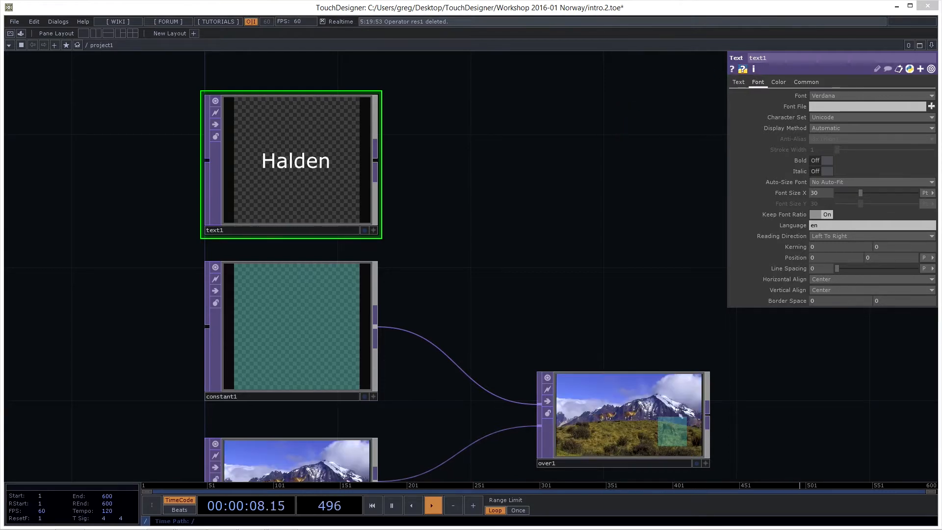
scroll(363, 258, "down", 7)
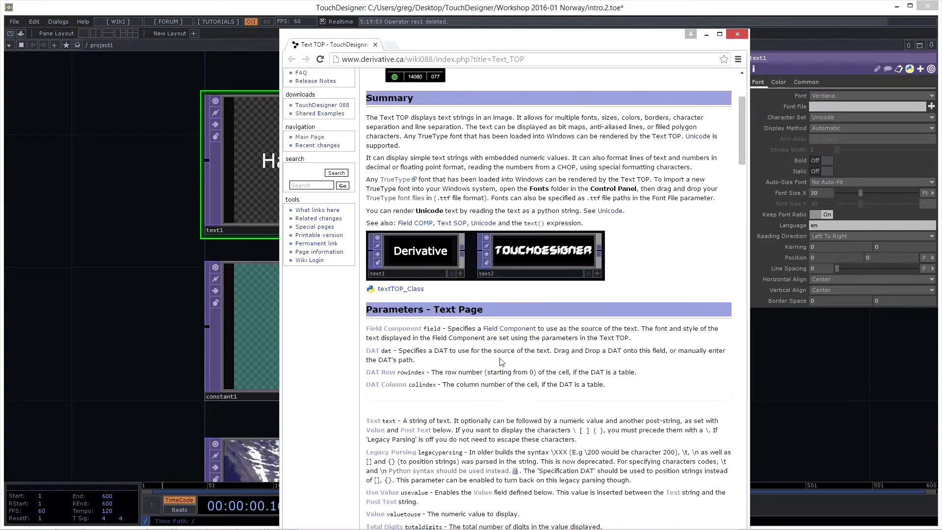
scroll(411, 278, "down", 1)
scroll(412, 278, "down", 10)
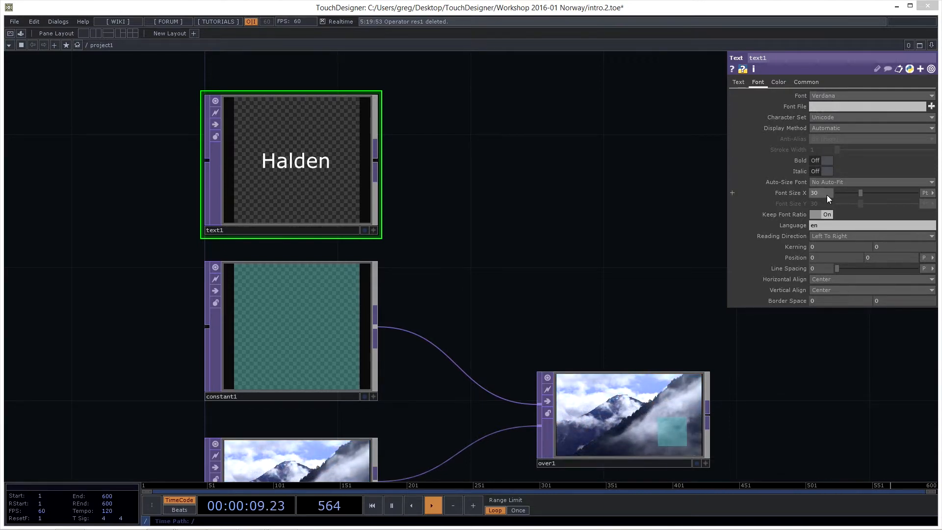
Set text1's font size to 50.9 with left horizontal alignment, trying bold and italic but leaving both off
left_click_drag(873, 193, 849, 204)
left_click(827, 161)
left_click(828, 171)
left_click(827, 161)
left_click(827, 171)
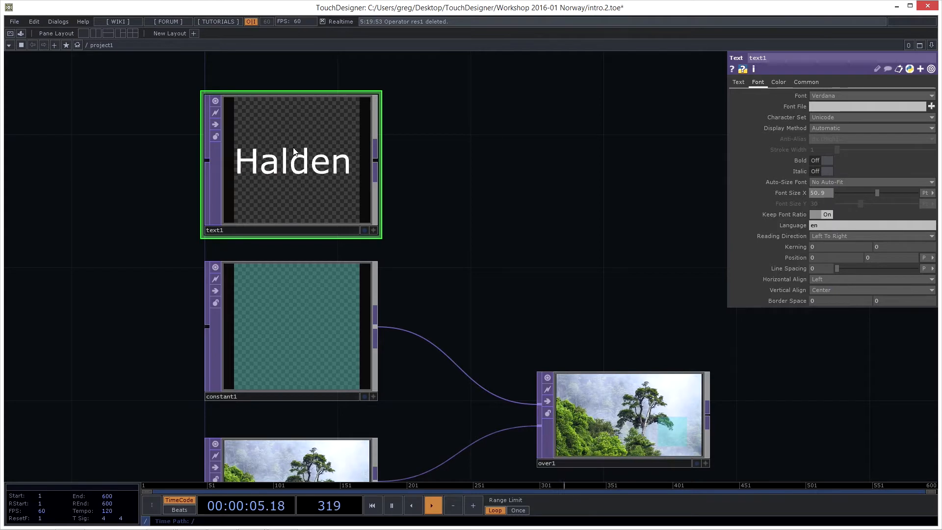
Reduce text1's vertical resolution, trying 50 and settling on 70, for a 256 x 70 image
left_click(807, 83)
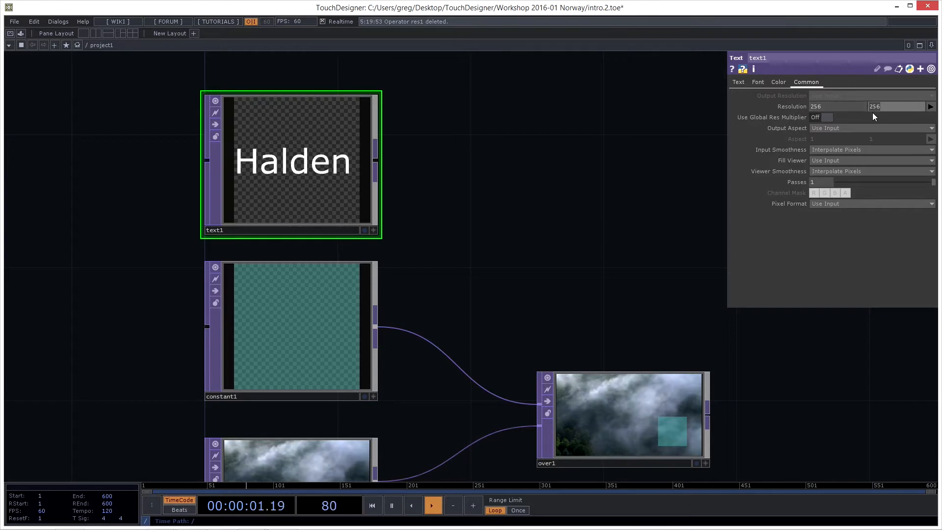
key("Return")
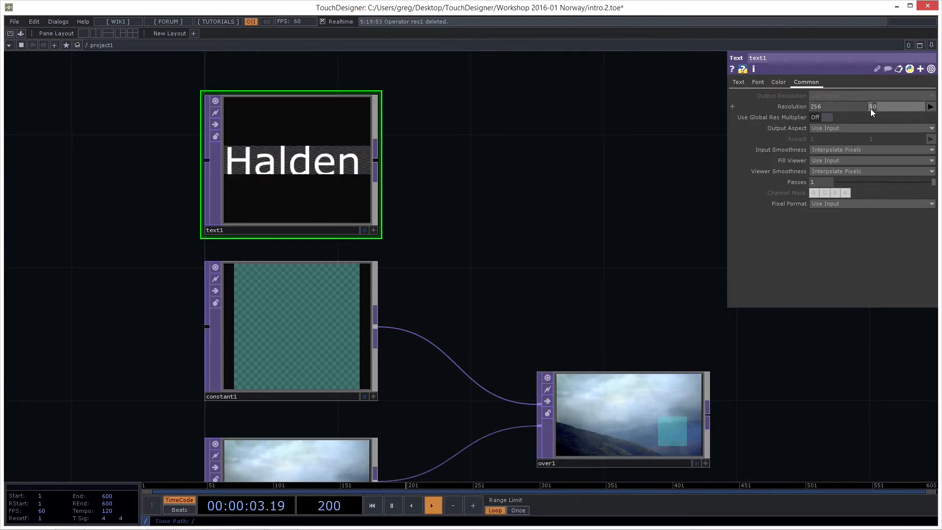
type("70")
key("Return")
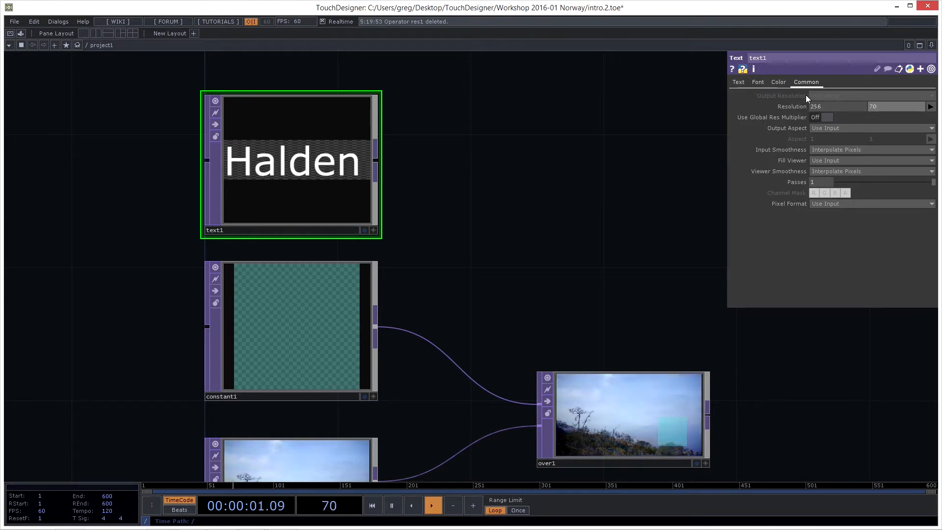
Set text1's font color to dark violet-blue (0.264435, 0, 0.741) and its background alpha to 0.457
left_click(779, 82)
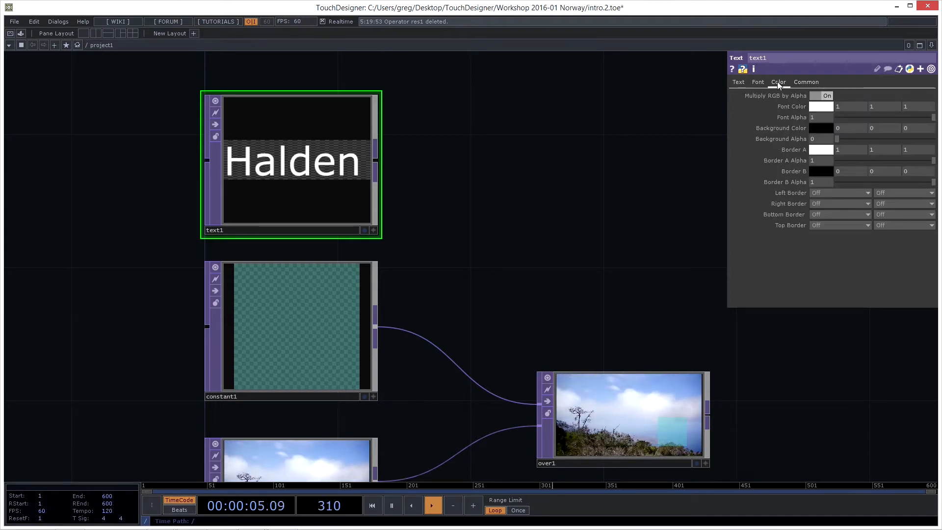
left_click(822, 107)
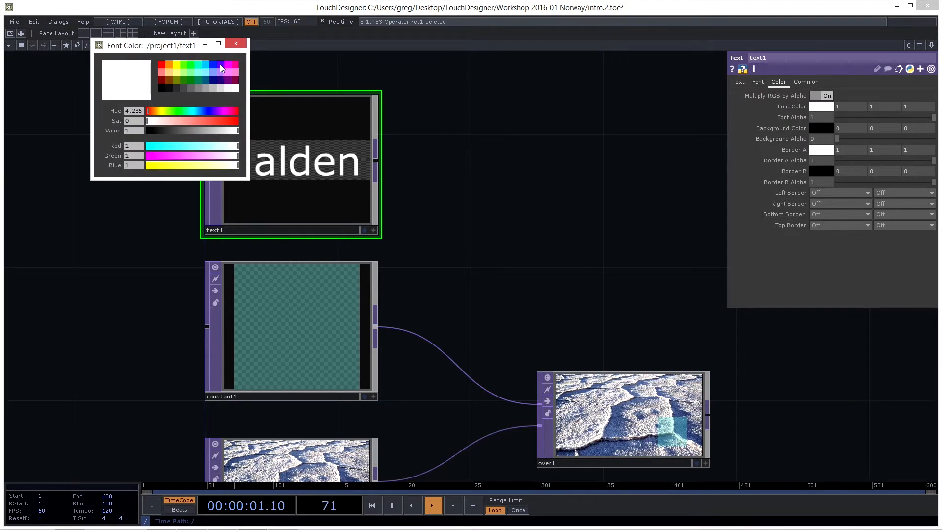
left_click(227, 65)
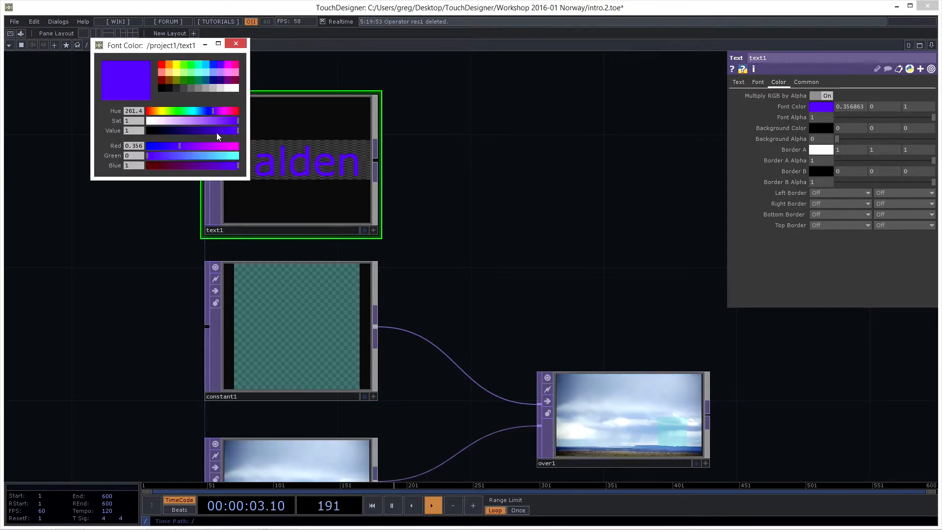
left_click(217, 131)
left_click(236, 44)
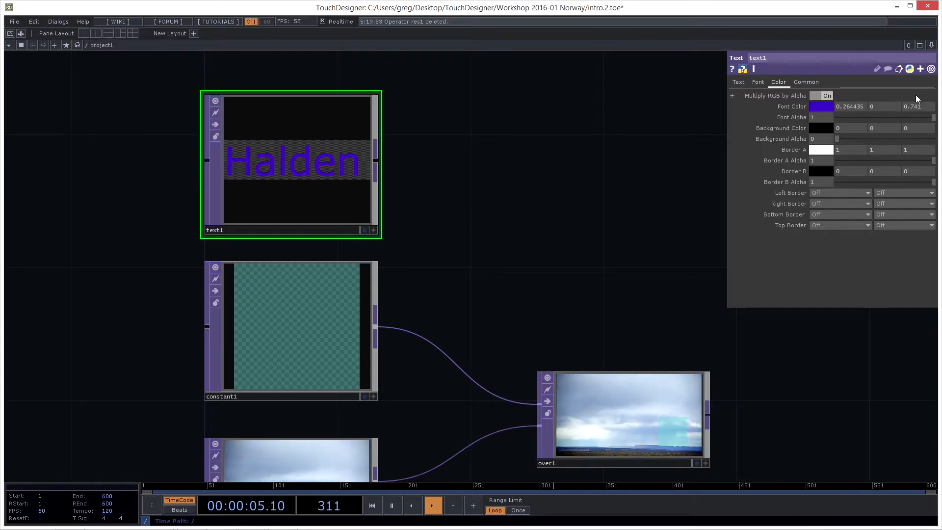
left_click_drag(837, 140, 884, 138)
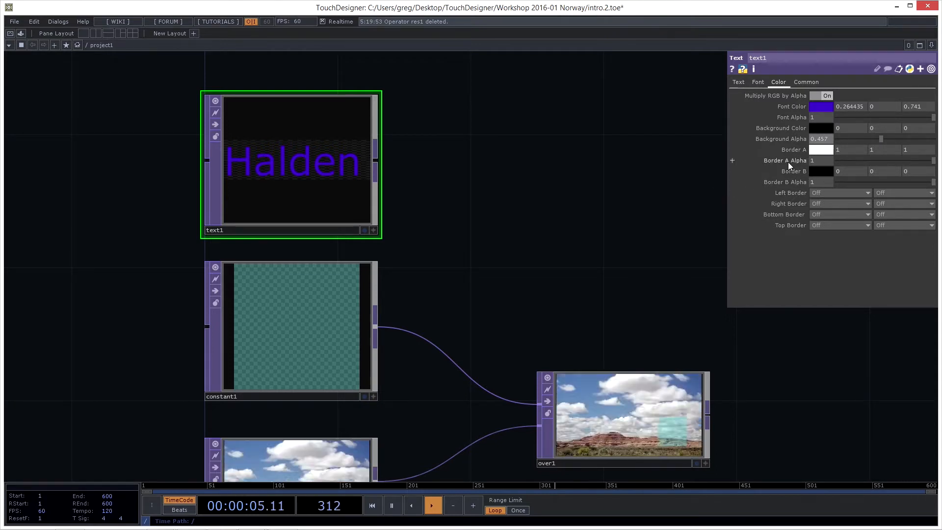
Set the left, right, bottom and top borders of text1 to Border A
left_click(824, 193)
left_click(823, 211)
left_click(824, 205)
left_click(827, 223)
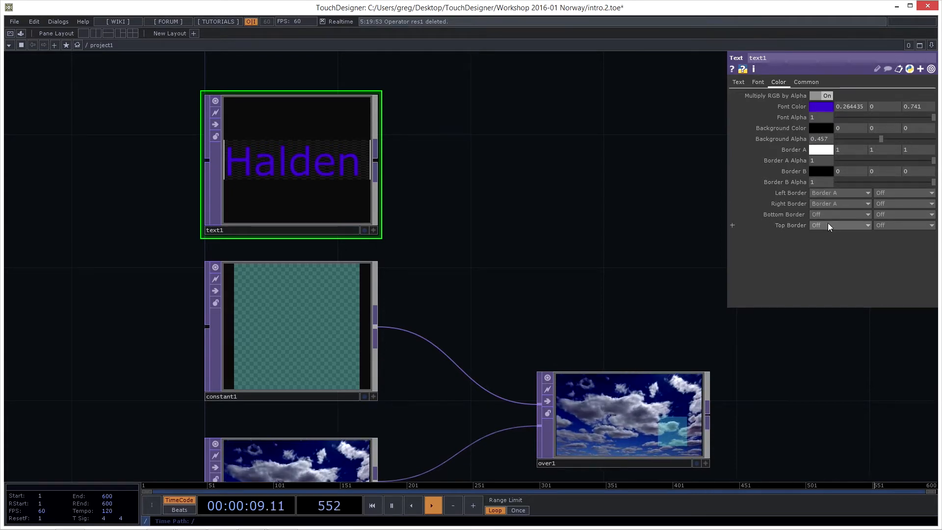
left_click(827, 215)
left_click(827, 234)
left_click(826, 225)
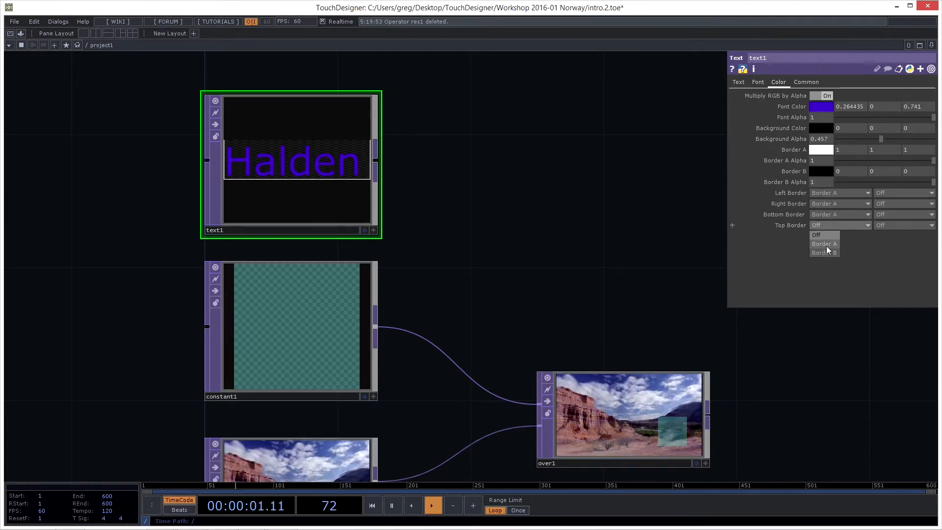
left_click(826, 244)
Connect text1 to over1's first input in place of constant1 and inspect the text composited over the movie
scroll(428, 200, "down", 4)
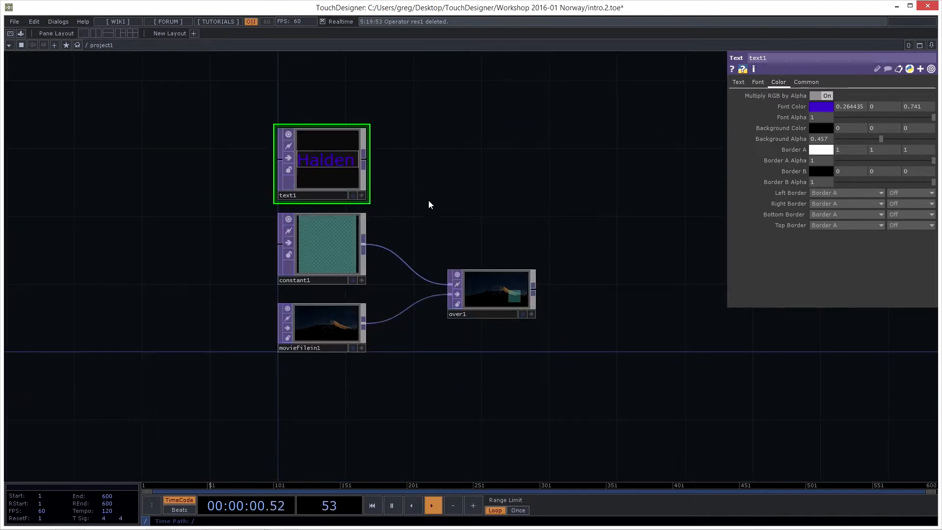
scroll(439, 241, "up", 2)
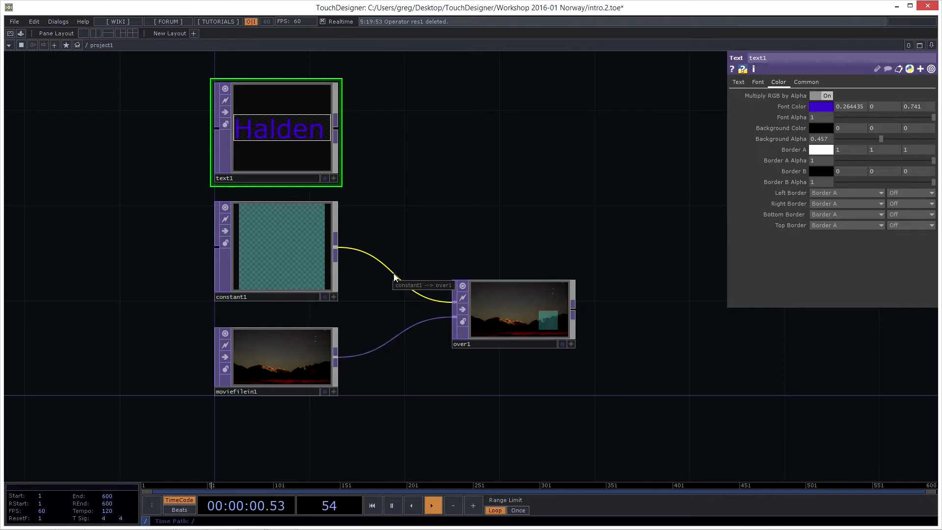
left_click(337, 128)
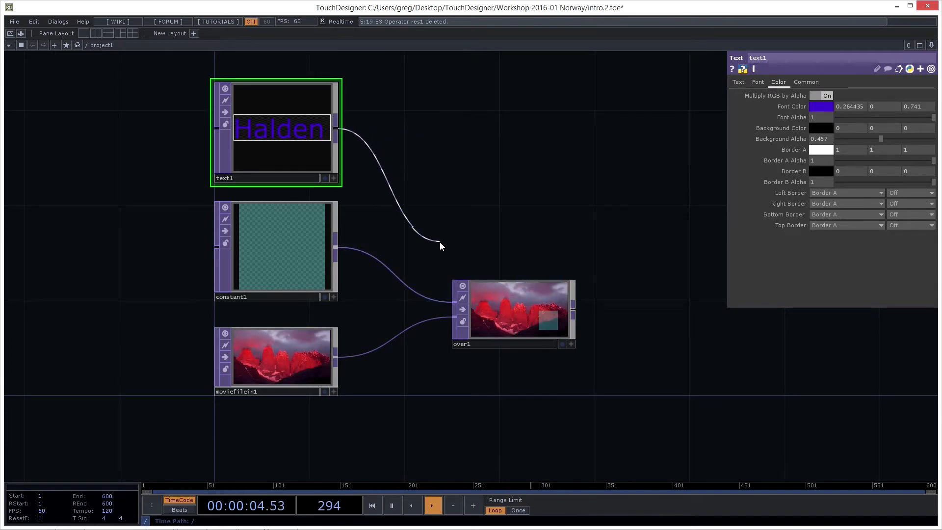
left_click(413, 292)
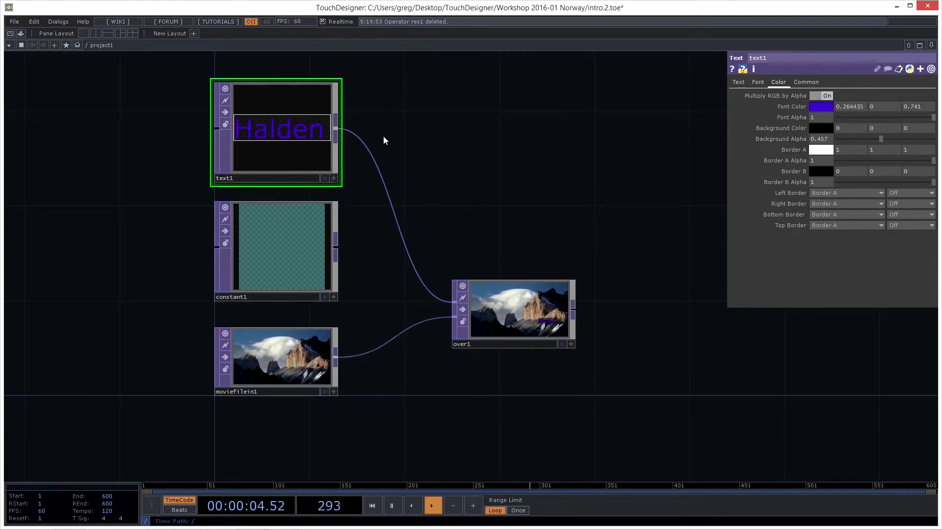
scroll(660, 352, "up", 3)
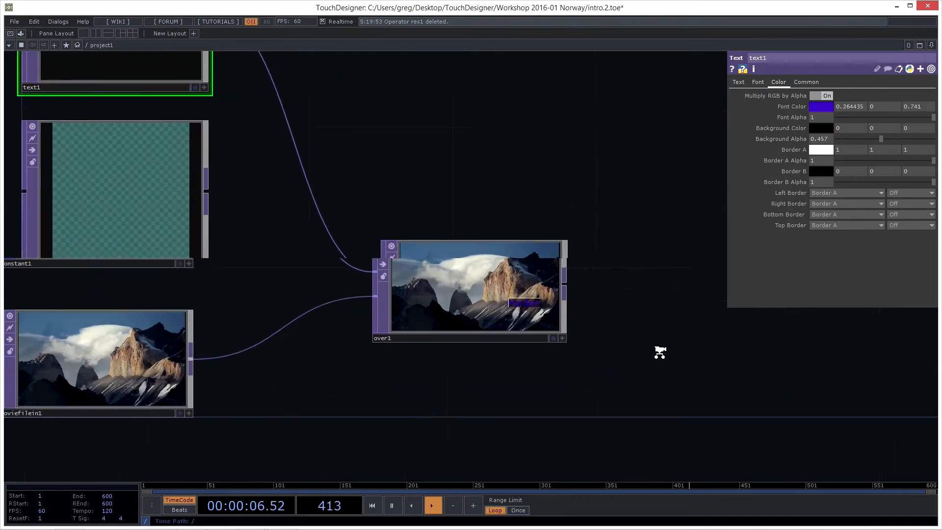
scroll(660, 353, "up", 3)
scroll(554, 359, "up", 1)
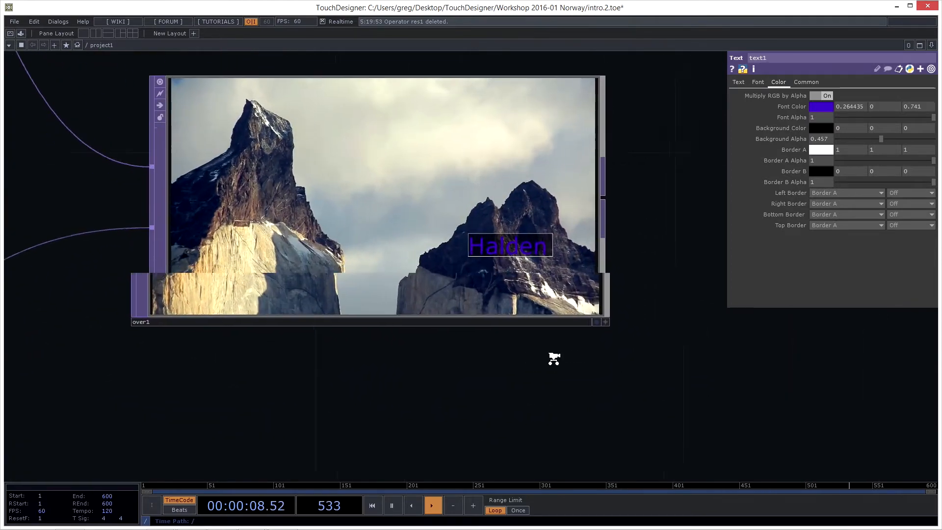
scroll(554, 359, "up", 1)
scroll(540, 363, "down", 4)
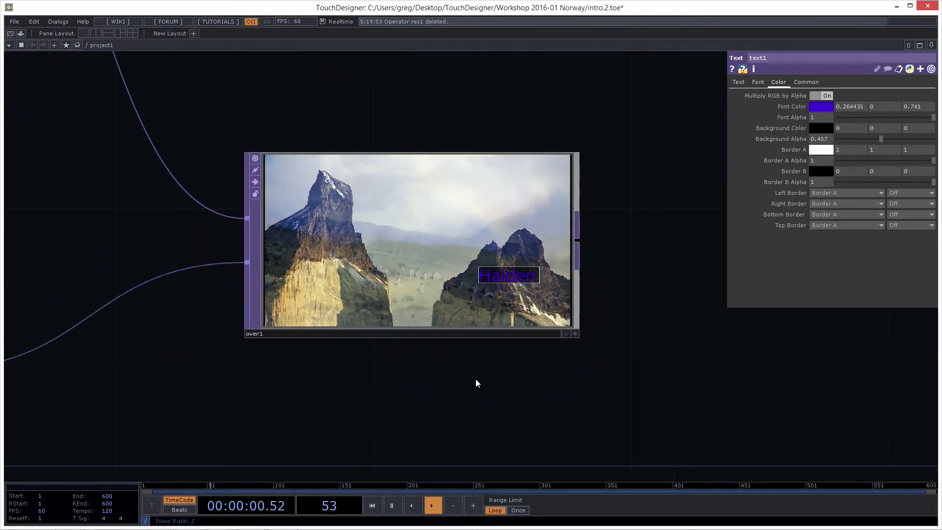
Reconnect constant1 to over1's first input in place of text1
left_click_drag(441, 394, 500, 388)
scroll(536, 395, "down", 3)
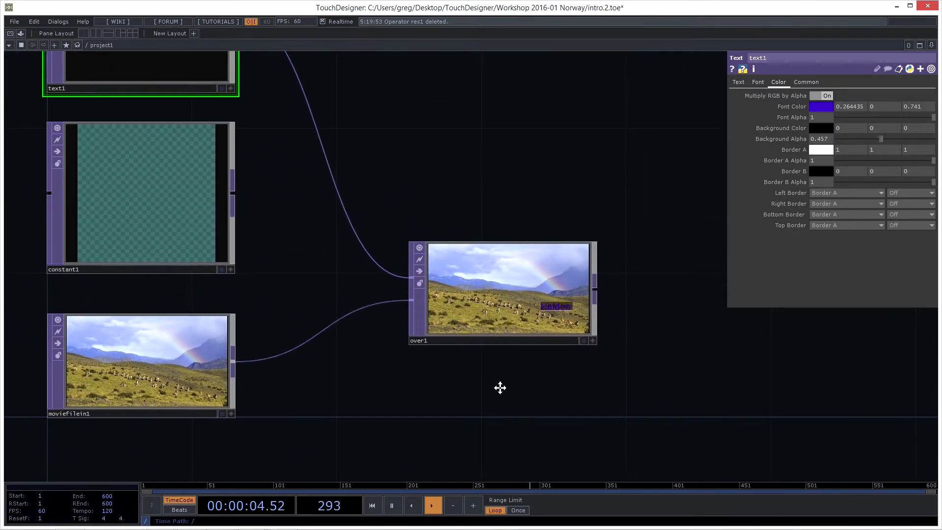
scroll(500, 388, "down", 2)
left_click_drag(306, 252, 384, 261)
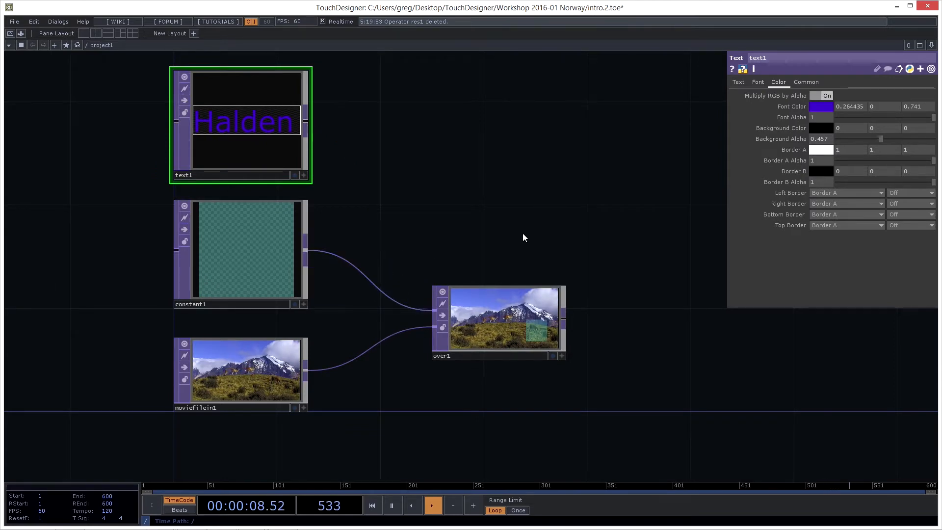
Add a second Over TOP fed by text1, place it beyond over1, and connect over1 to its second input
left_click_drag(522, 234, 502, 236)
right_click(287, 123)
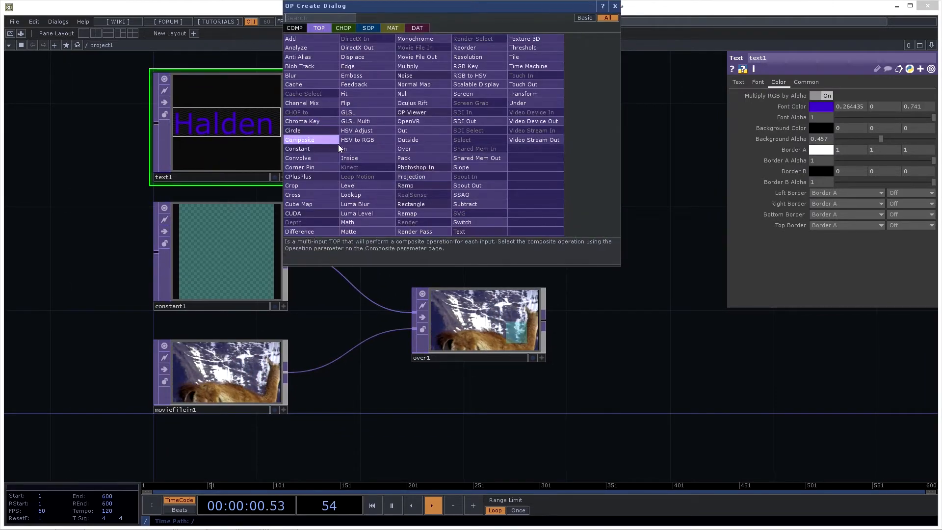
left_click(408, 144)
left_click(656, 219)
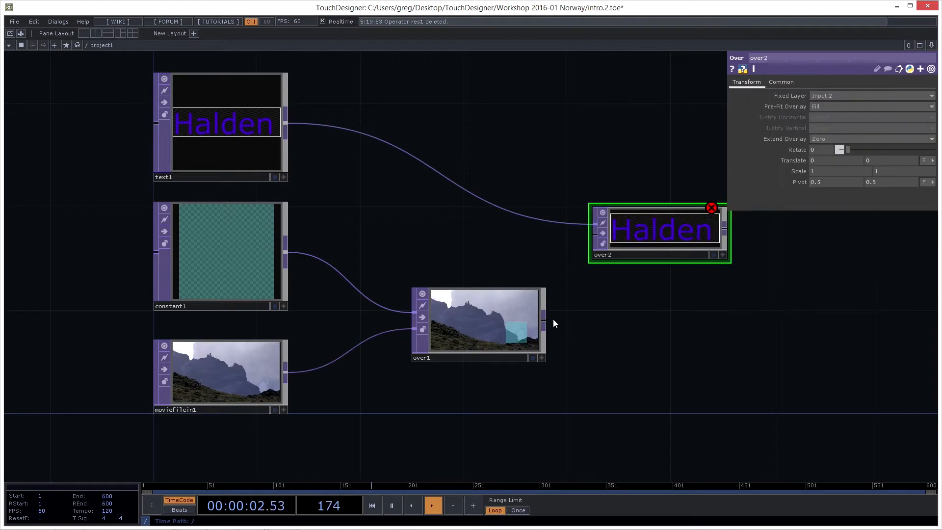
left_click_drag(544, 319, 595, 236)
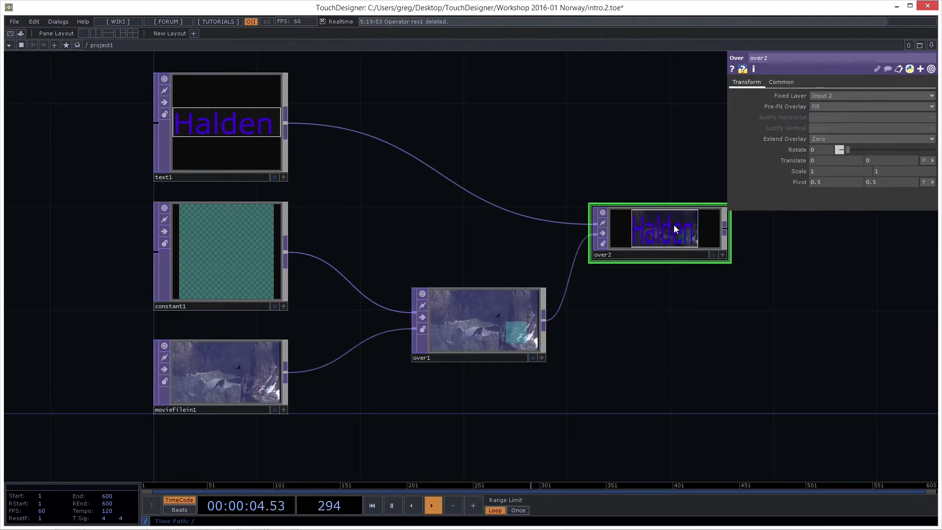
Set over2's Pre-Fit Overlay to Native Resolution
left_click(820, 106)
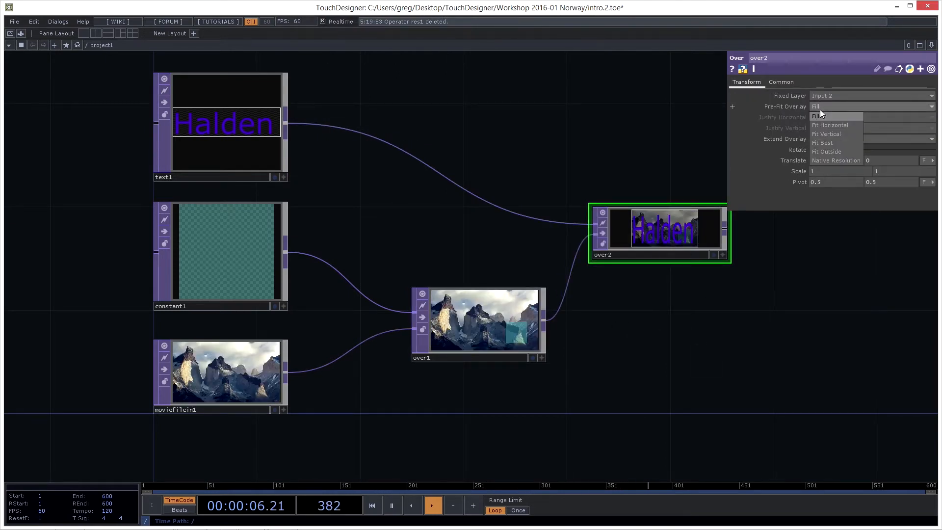
left_click(843, 160)
scroll(670, 280, "up", 6)
left_click_drag(669, 247, 720, 298)
left_click_drag(760, 392, 748, 324)
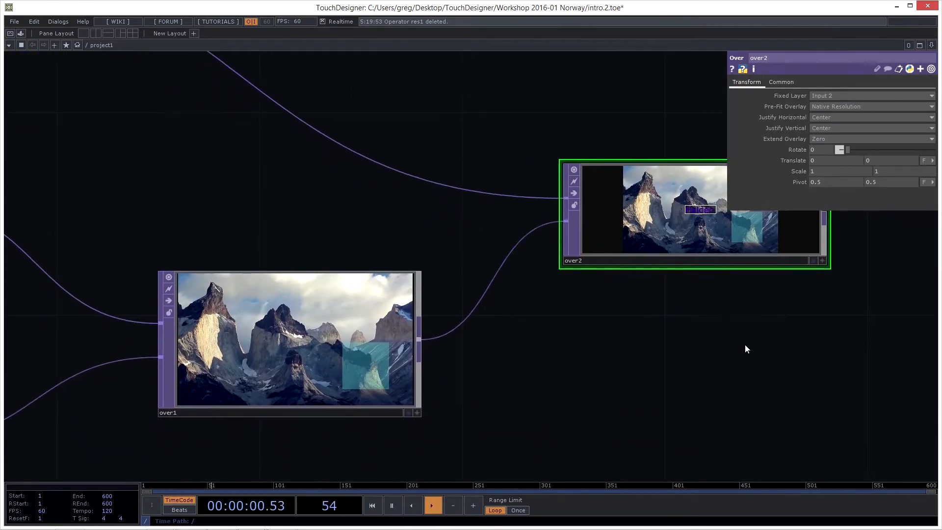
Set over2's Translate to 0.3 and -0.2 to shift the text onto the teal square
scroll(699, 354, "down", 2)
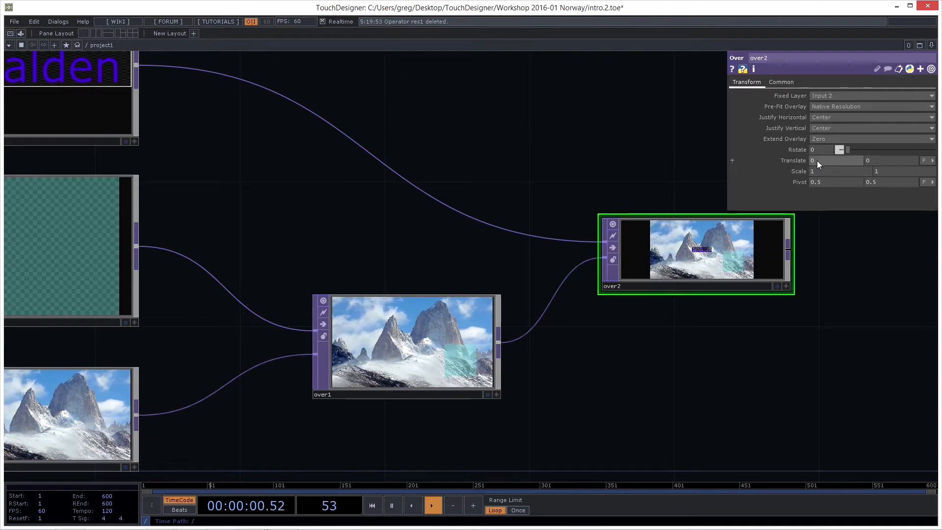
mouse_move(817, 161)
left_mouse_down()
mouse_move(828, 151)
mouse_move(821, 142)
left_mouse_up()
left_click_drag(890, 163, 891, 146)
left_click_drag(891, 146, 881, 144)
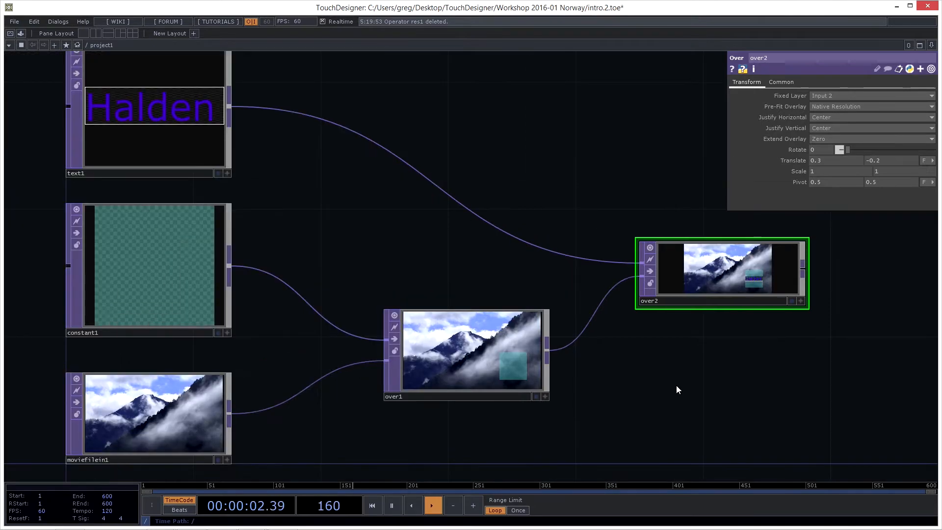
scroll(679, 385, "down", 2)
left_click_drag(719, 375, 703, 377)
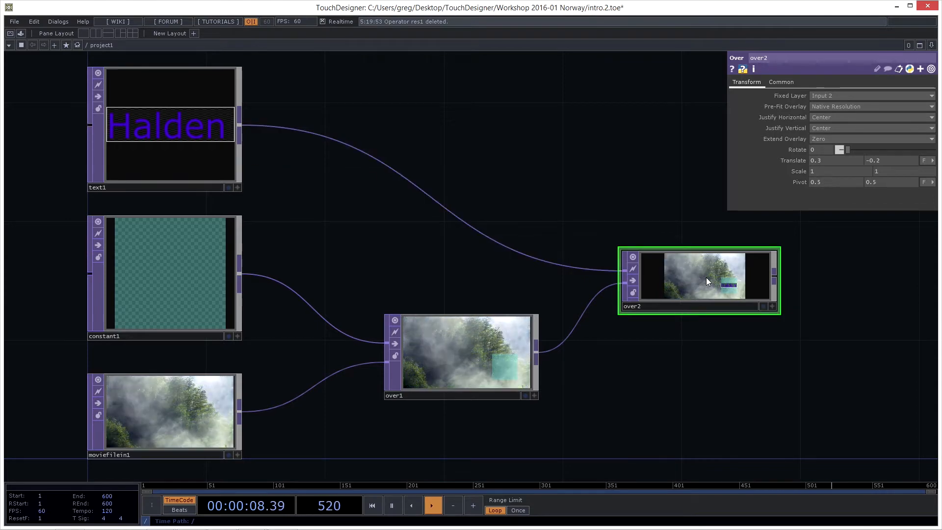
Open text1 in a floating viewer window and place it beside the text1 node
right_click(180, 162)
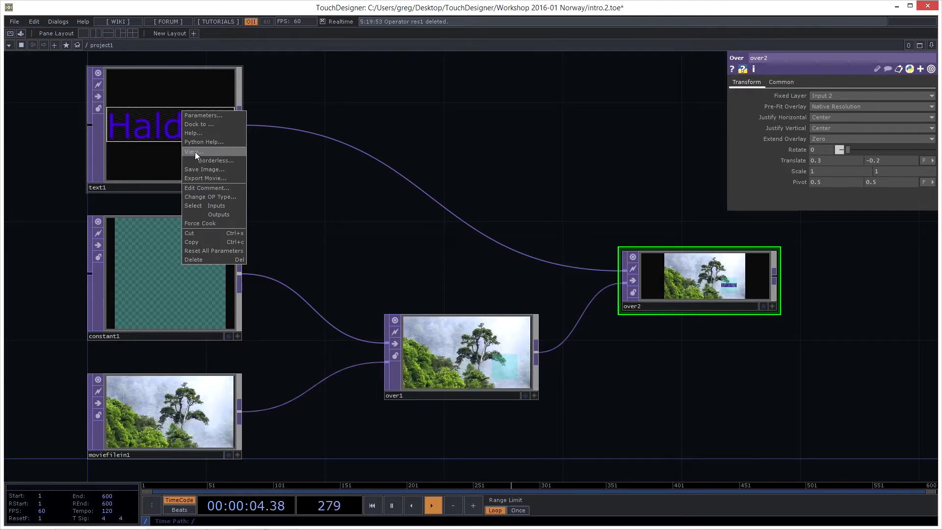
left_click(195, 151)
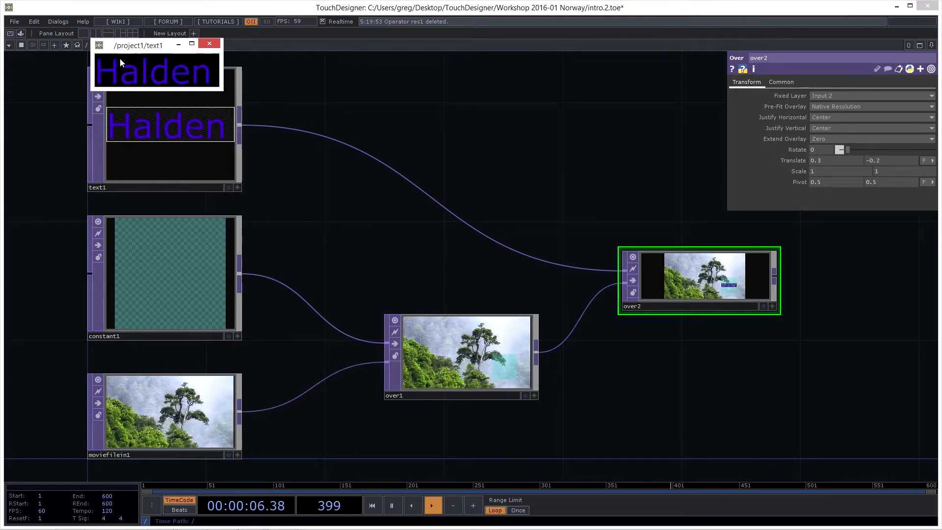
left_click_drag(120, 58, 361, 92)
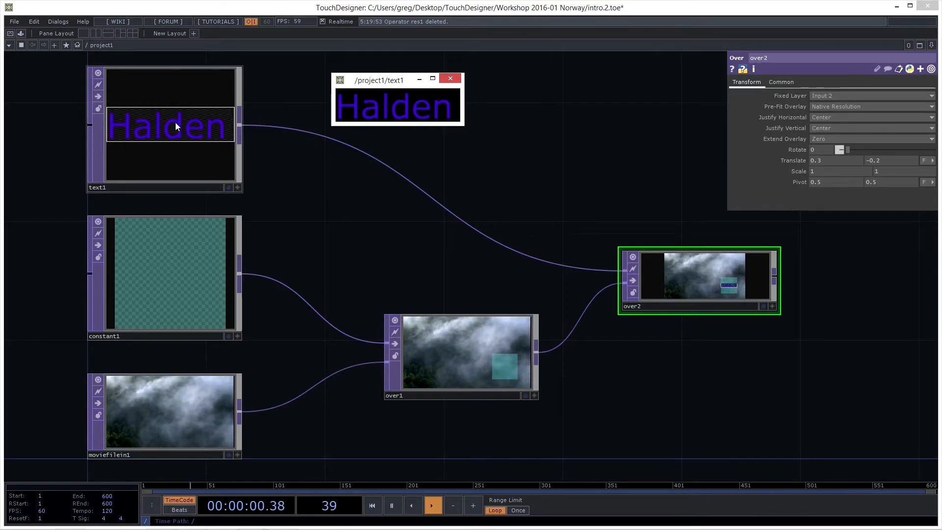
View over2's composite in a floating window, then close that window
right_click(697, 272)
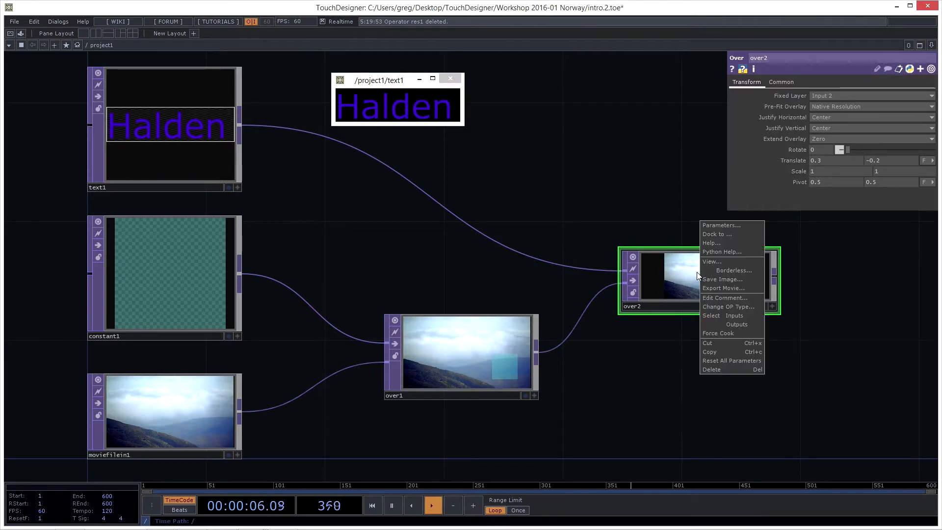
left_click(719, 261)
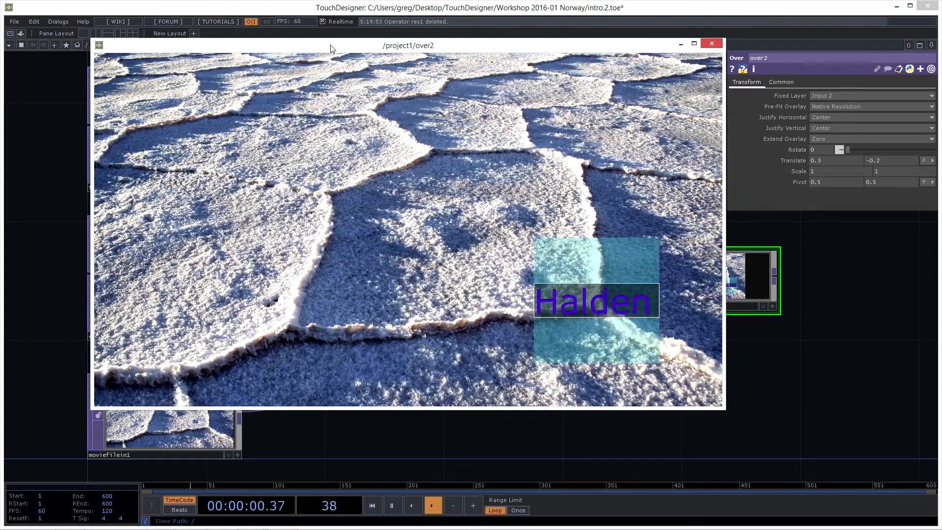
left_click_drag(332, 49, 474, 80)
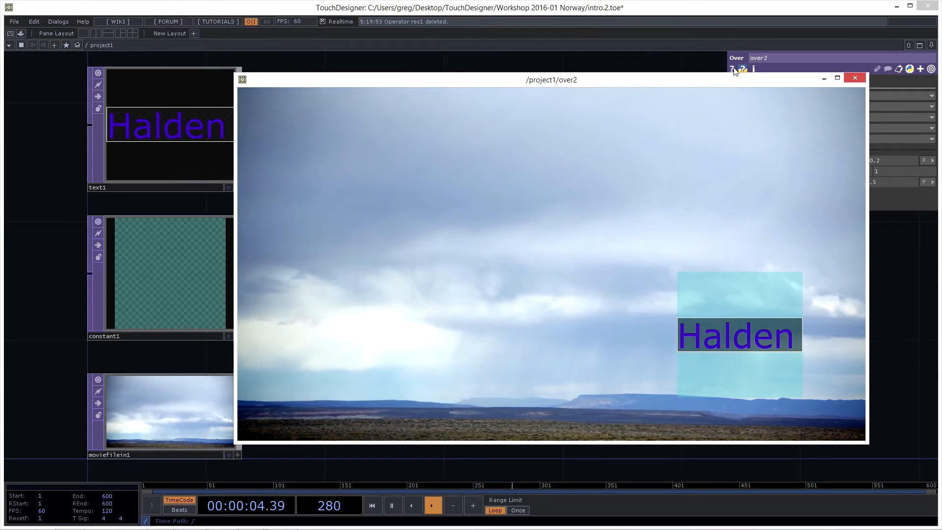
left_click(855, 78)
left_click_drag(526, 220, 596, 223)
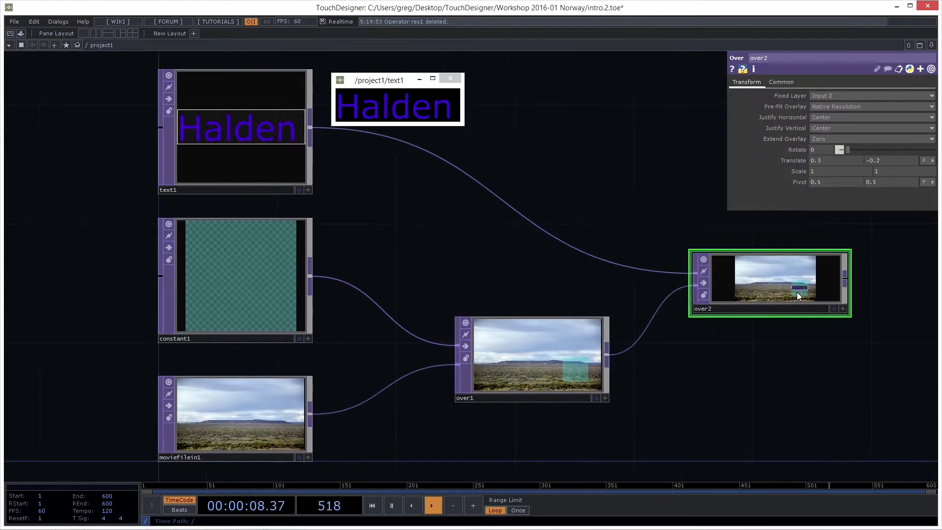
right_click(772, 281)
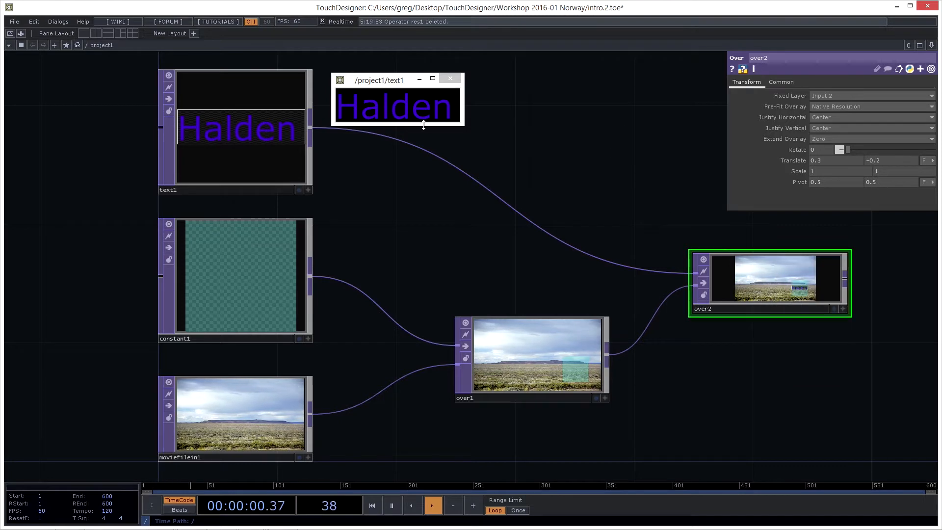
Move the floating text1 viewer into the empty space above over2, keeping the whole network in view
left_click_drag(381, 82, 522, 80)
left_click_drag(798, 226, 409, 232)
left_click_drag(720, 204, 422, 224)
left_click_drag(522, 78, 553, 75)
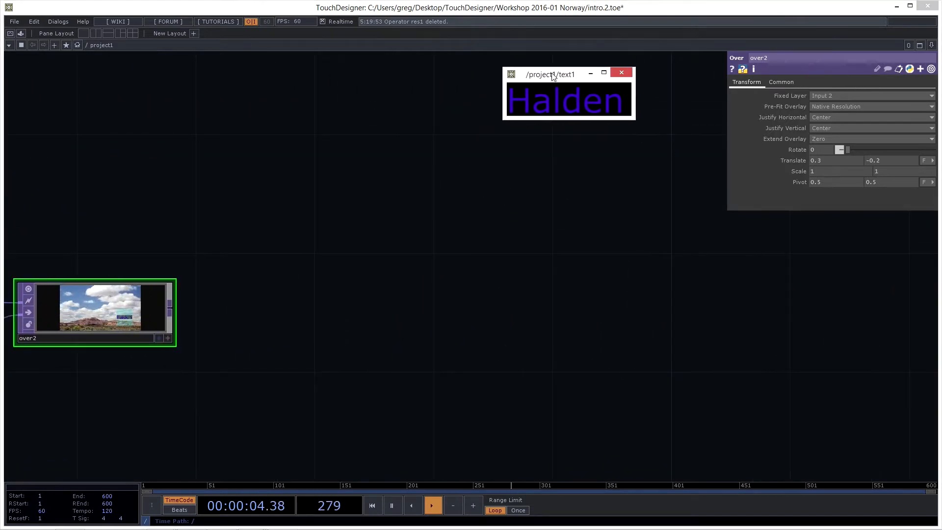
left_click_drag(109, 221, 756, 189)
middle_click_drag(548, 173, 591, 176)
left_click_drag(595, 175, 562, 176)
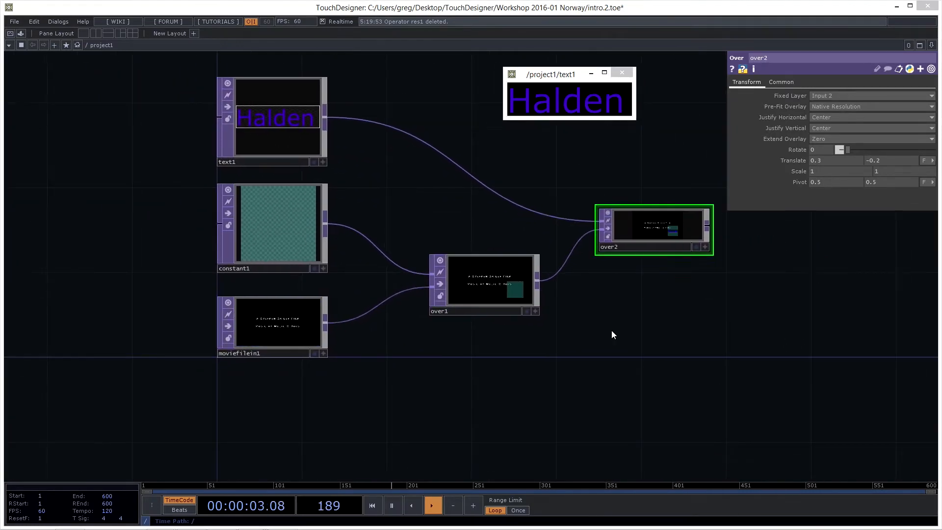
Add a Wave CHOP below over2 and view its waveform in a floating window
key("Tab")
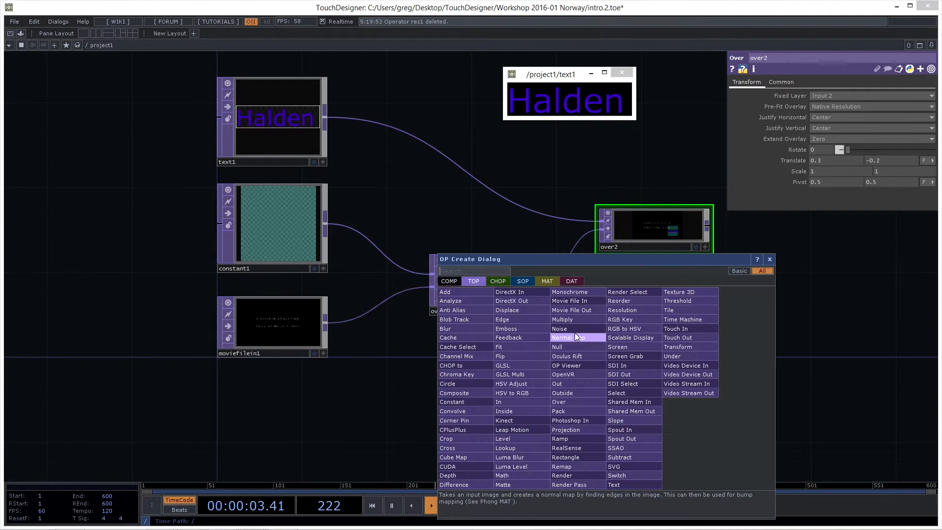
left_click(493, 280)
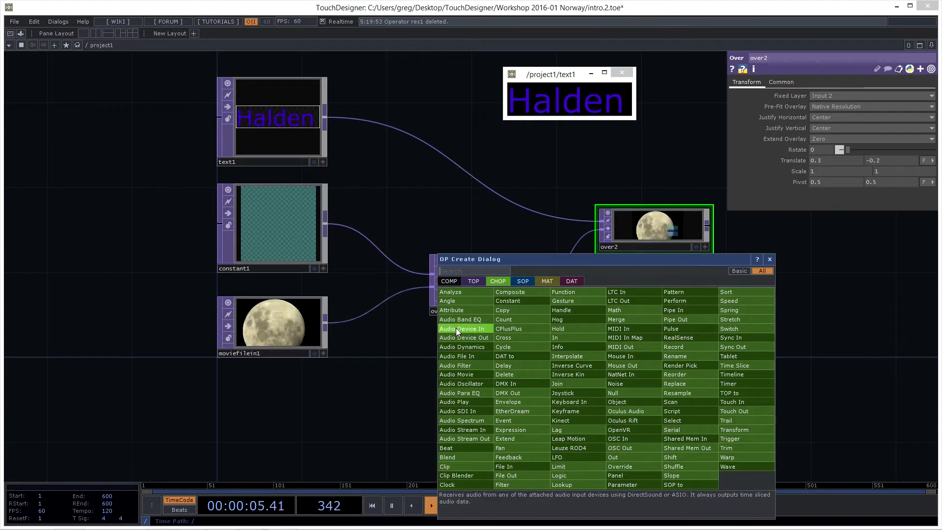
left_click(728, 467)
left_click(641, 357)
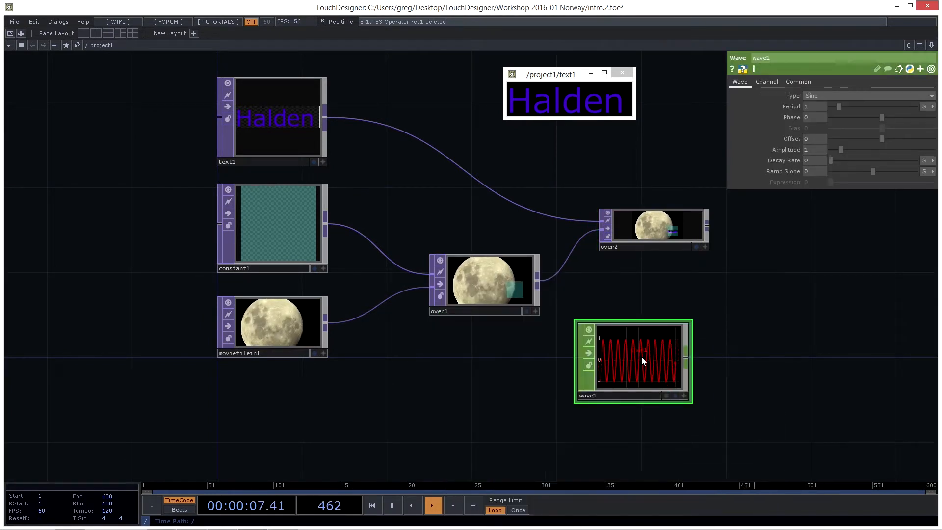
right_click(641, 357)
left_click(649, 343)
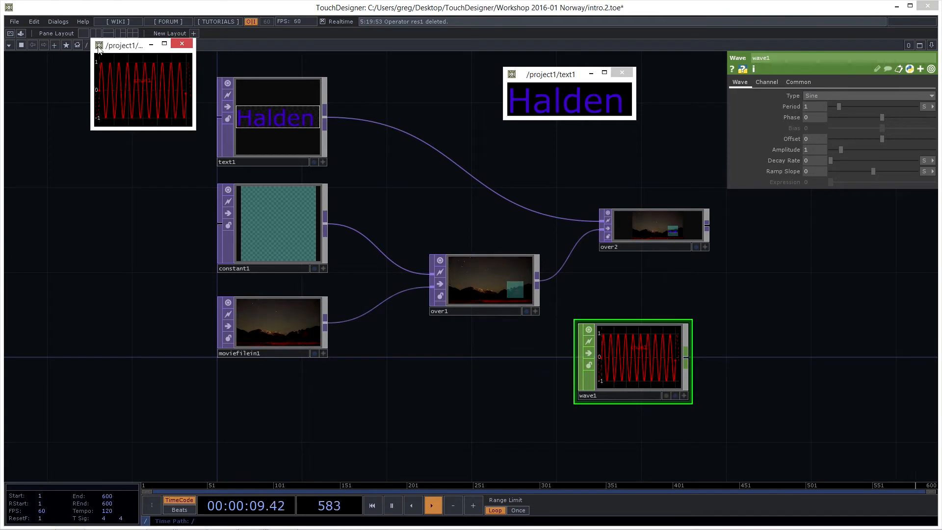
left_click_drag(109, 47, 397, 74)
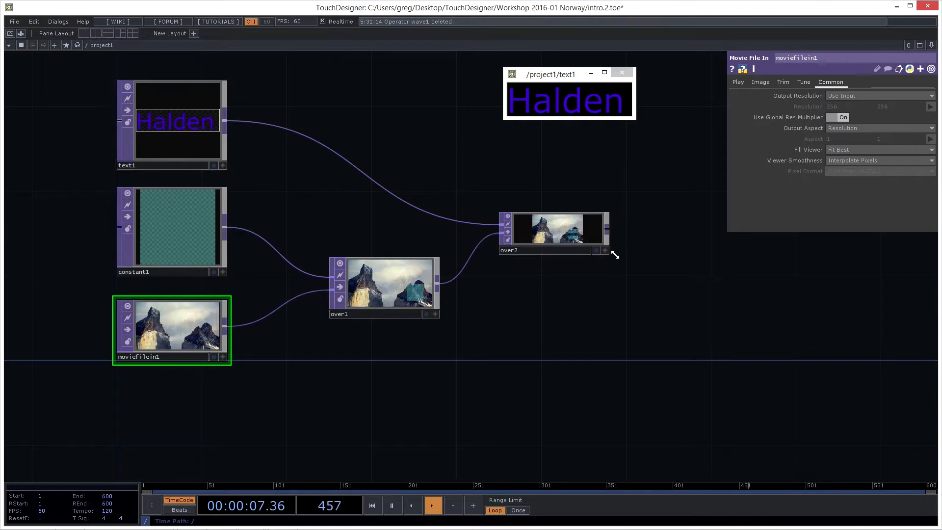
Display over2 as the network background to inspect the composite, then turn its display off
scroll(613, 254, "up", 4)
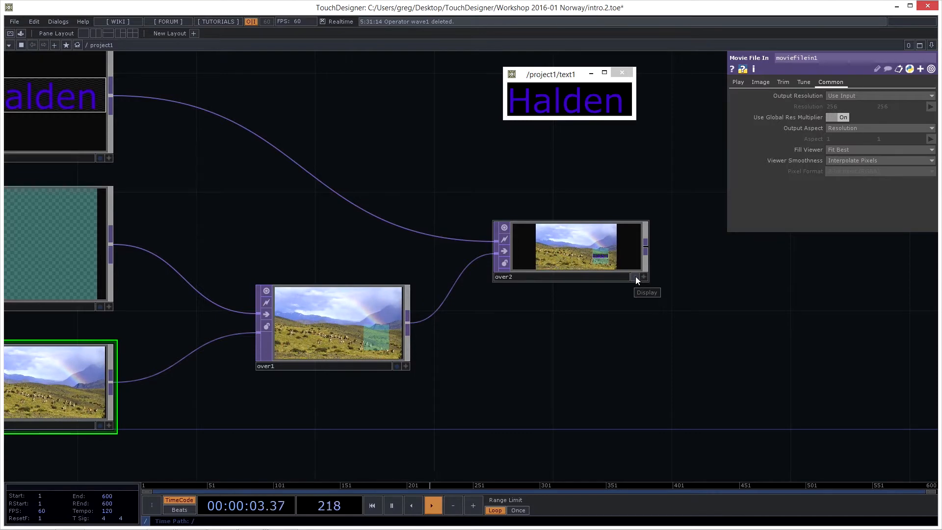
left_click(635, 277)
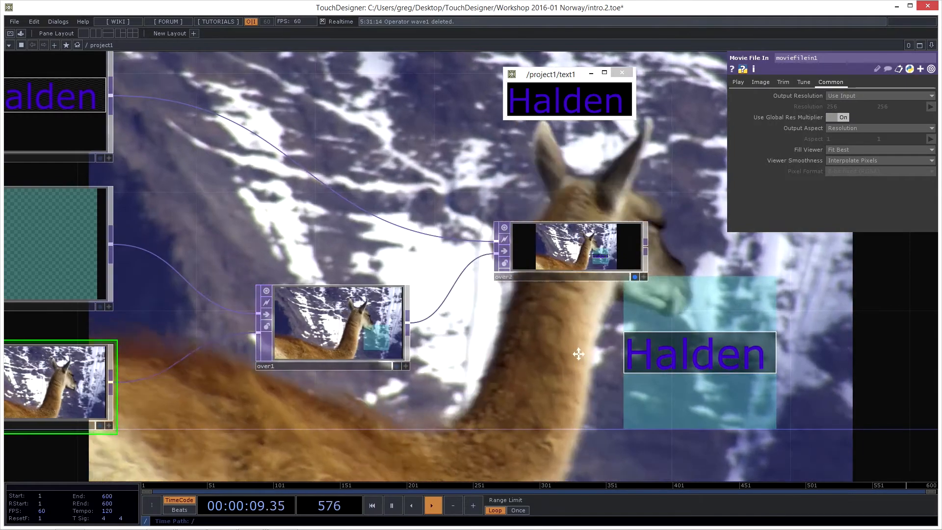
left_click_drag(543, 351, 745, 353)
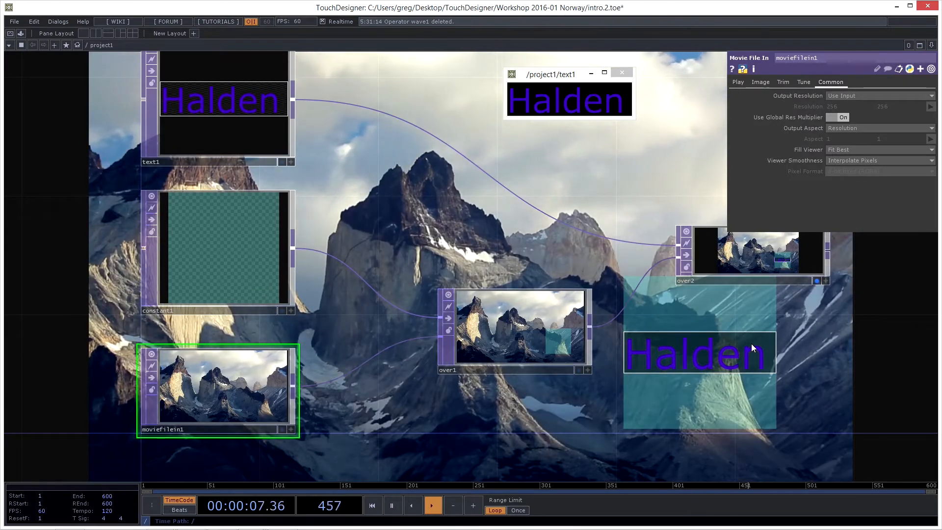
left_click_drag(748, 344, 639, 364)
scroll(714, 357, "down", 3)
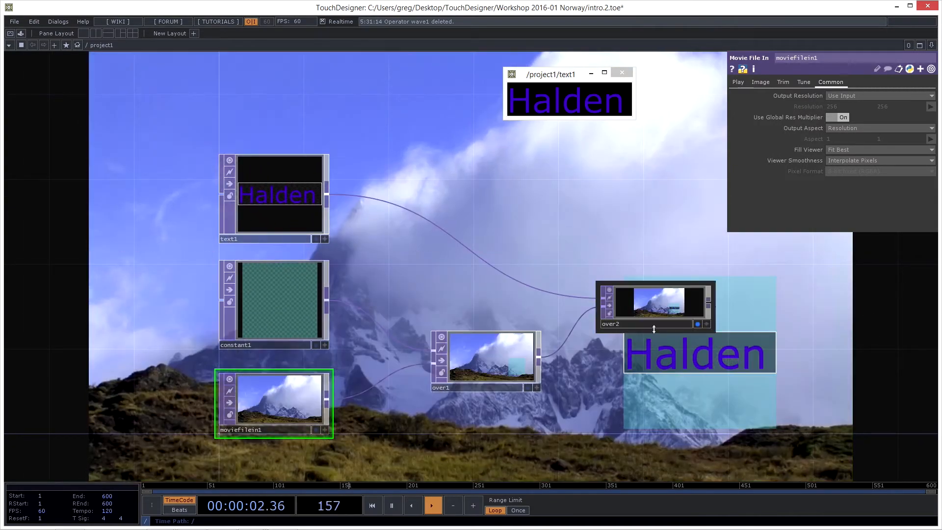
left_click_drag(663, 362, 647, 346)
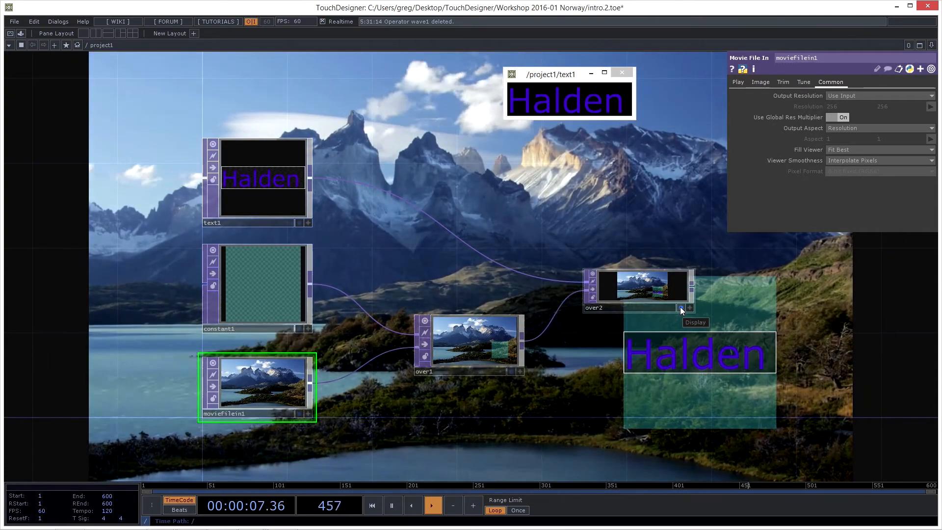
left_click(680, 307)
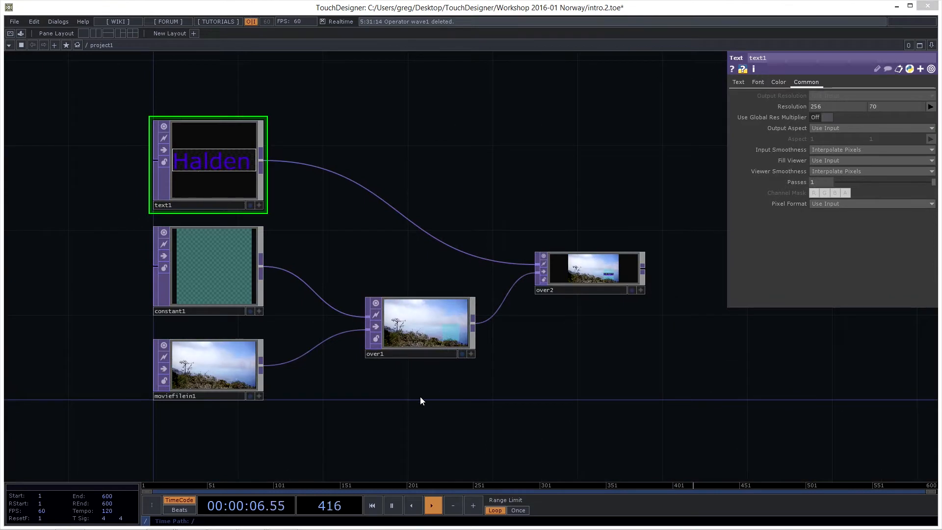
left_click_drag(420, 396, 414, 312)
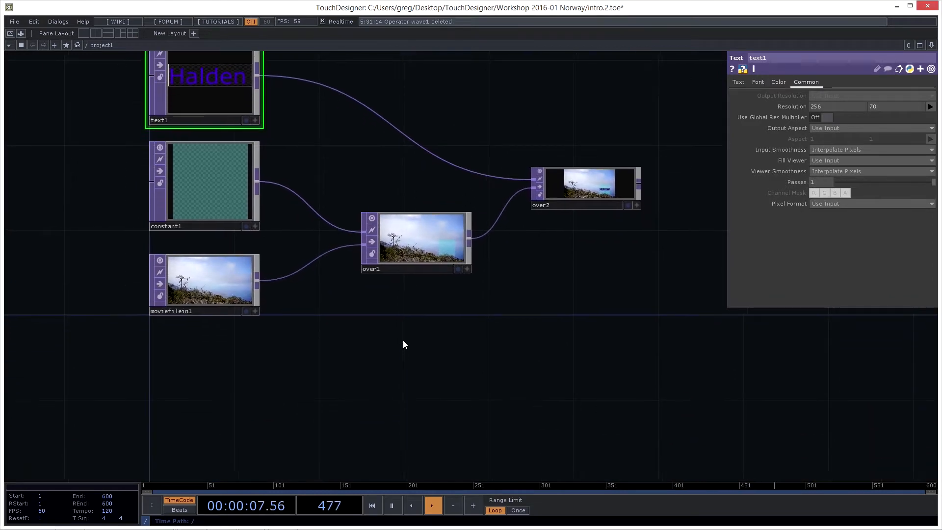
left_click_drag(407, 357, 407, 346)
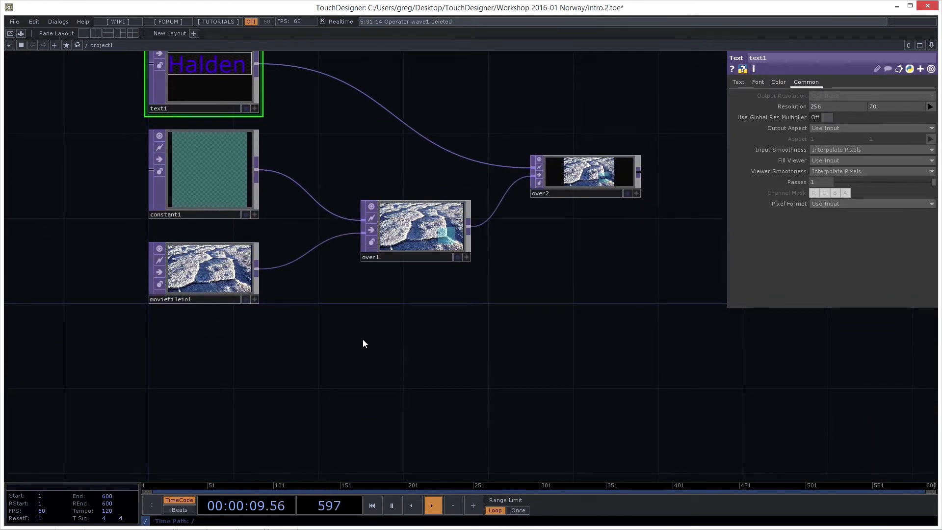
left_click_drag(363, 334, 316, 334)
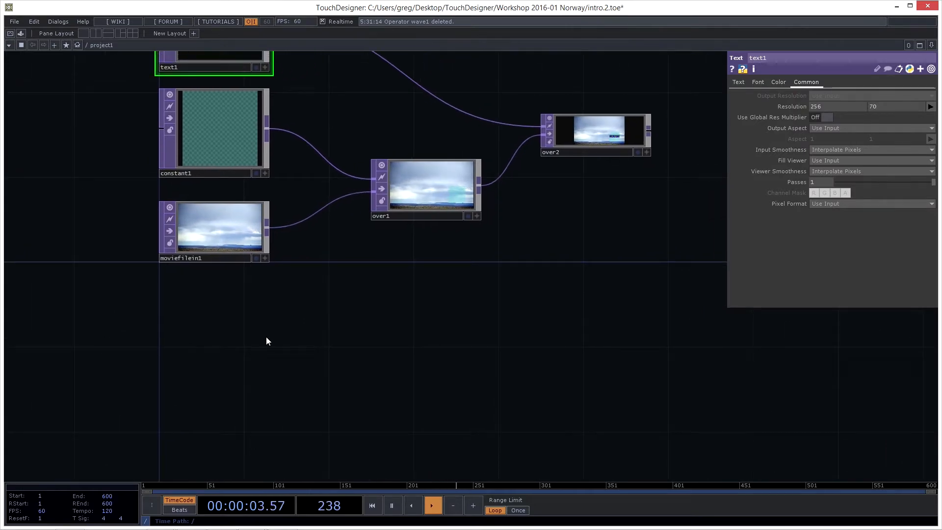
key("Tab")
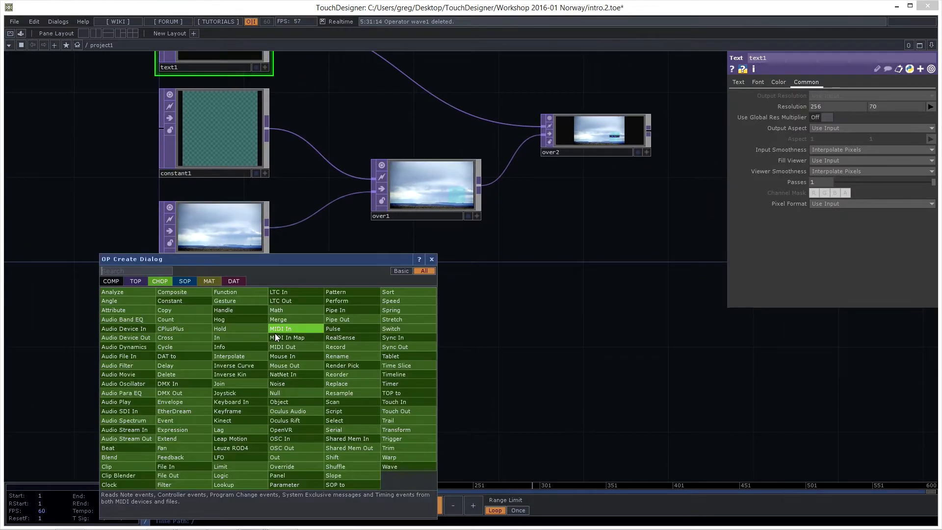
left_click(134, 287)
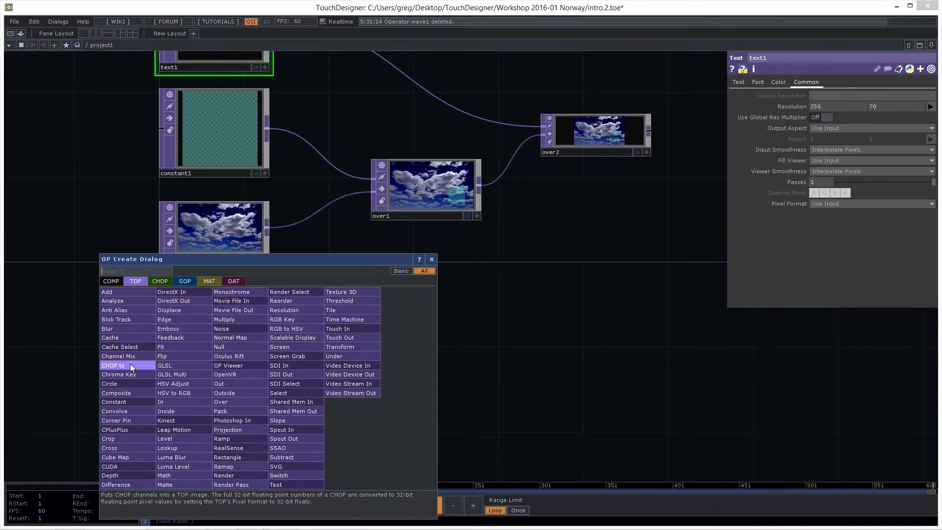
left_click(333, 90)
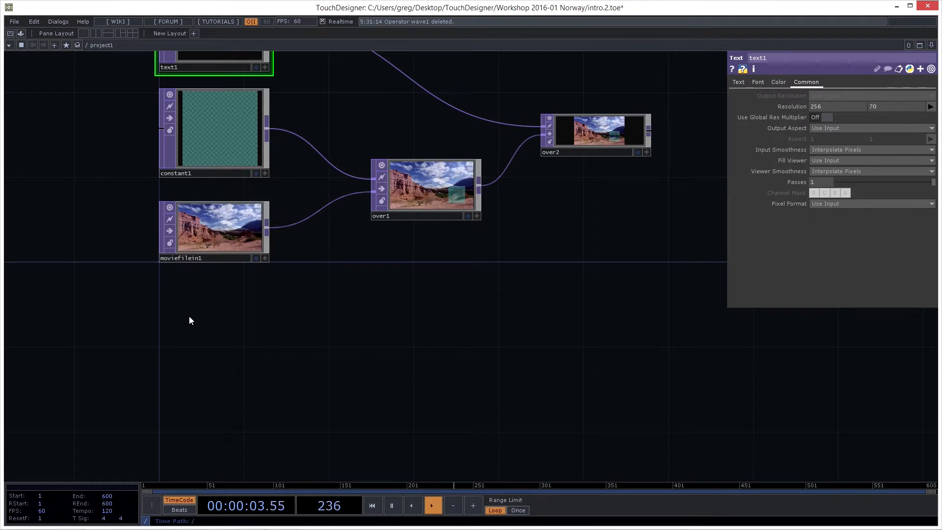
Add a Ramp TOP to the network and place it beneath moviefilein1 with some space between them
key("Tab")
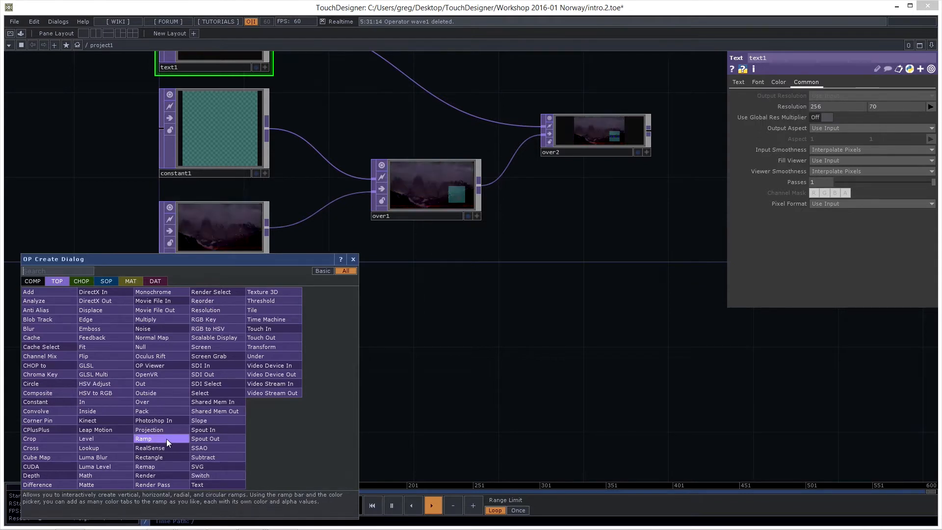
left_click(28, 271)
type("ramp")
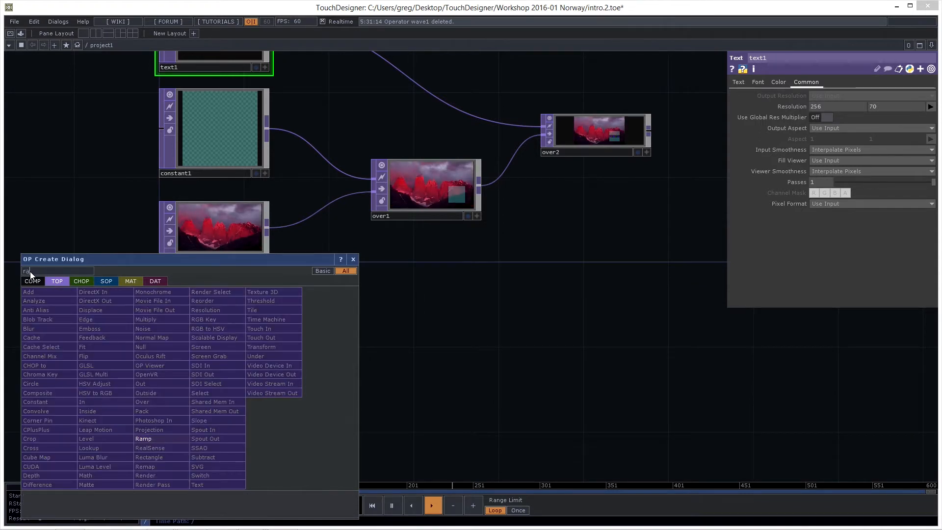
left_click(161, 438)
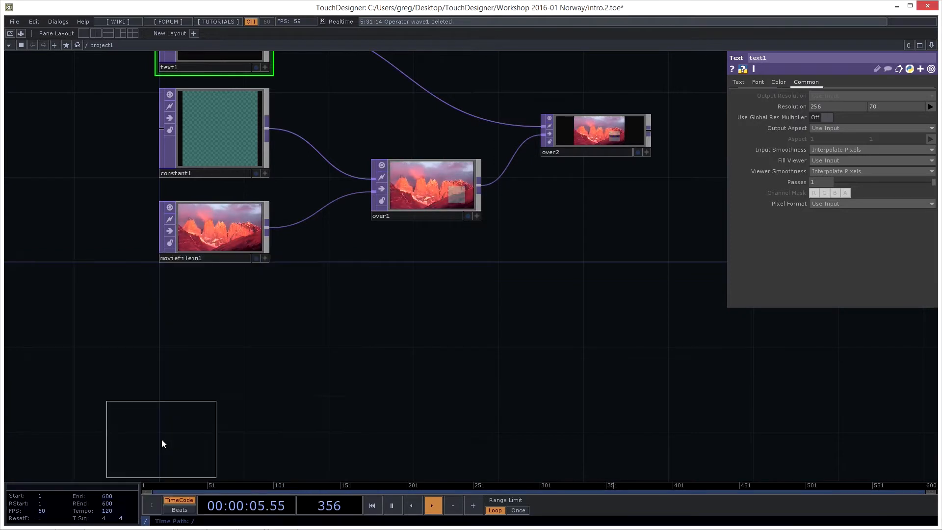
left_click(216, 334)
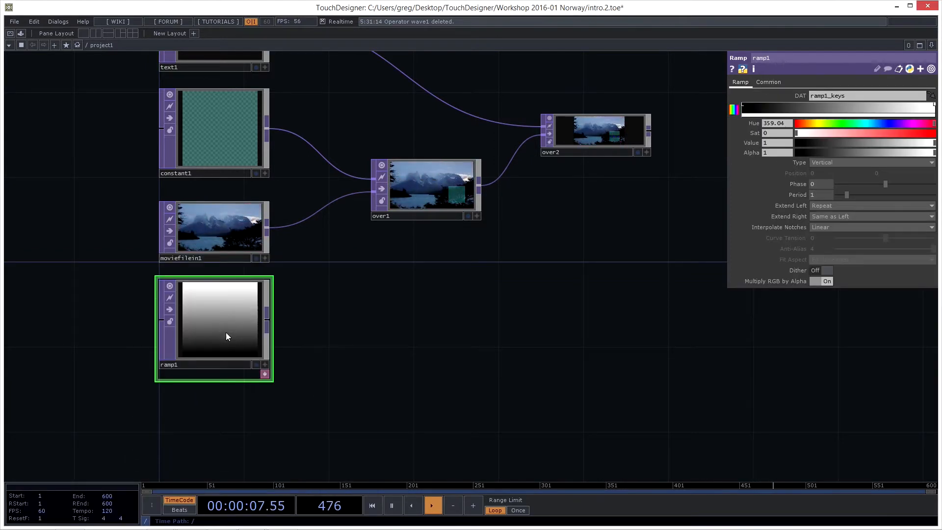
left_click_drag(226, 332, 228, 354)
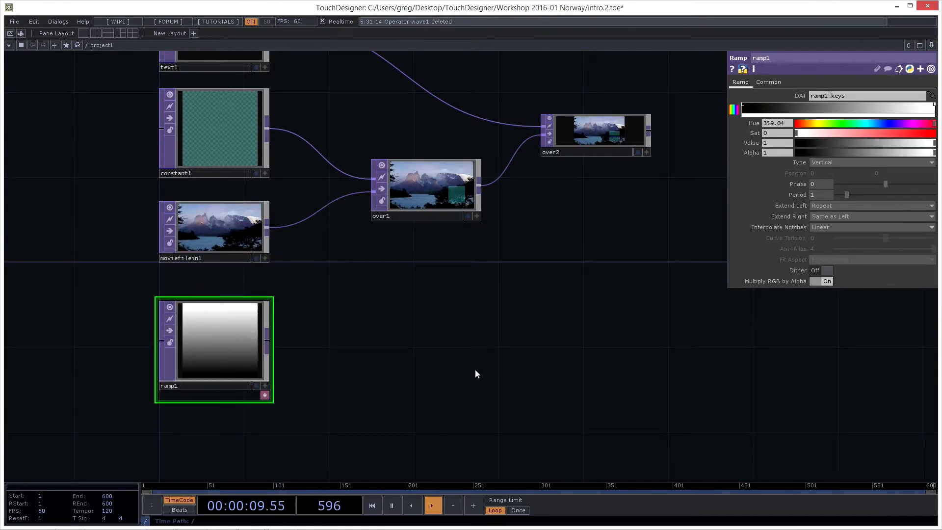
Try the Horizontal, Radial and Circular types on ramp1 in turn
left_click_drag(396, 389, 423, 389)
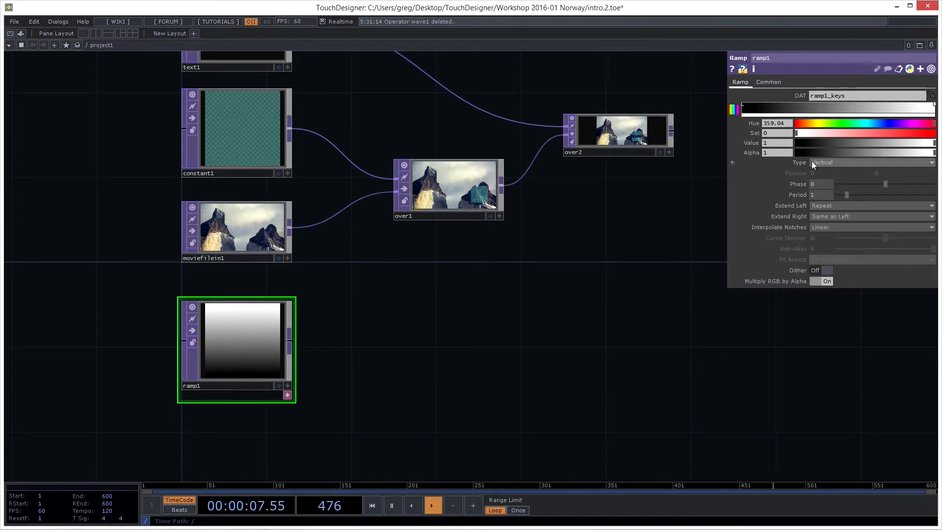
left_click_drag(383, 373, 551, 301)
scroll(553, 282, "up", 2)
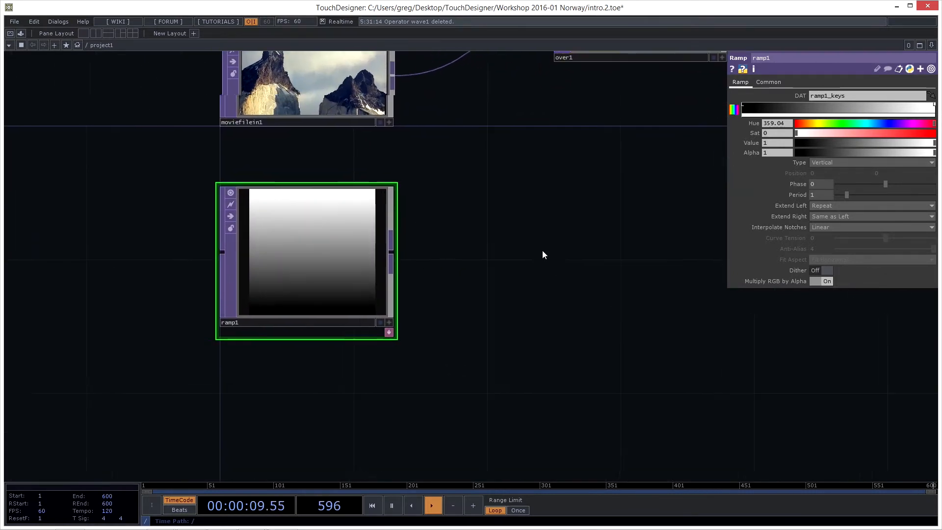
left_click(843, 163)
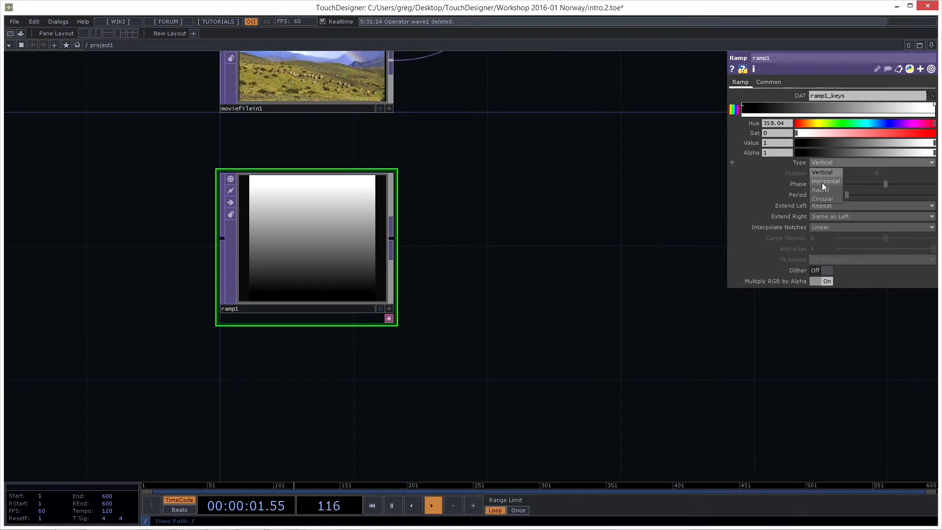
left_click(821, 181)
left_click(822, 163)
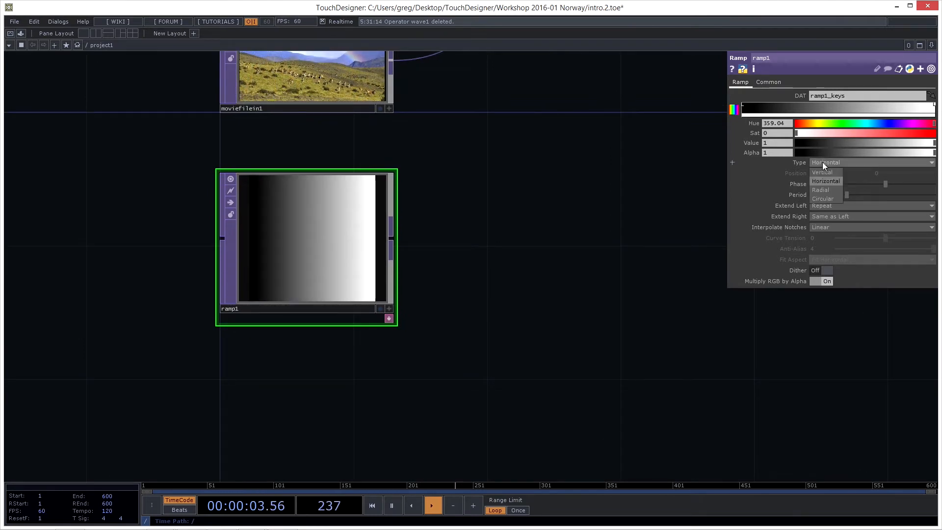
left_click(820, 190)
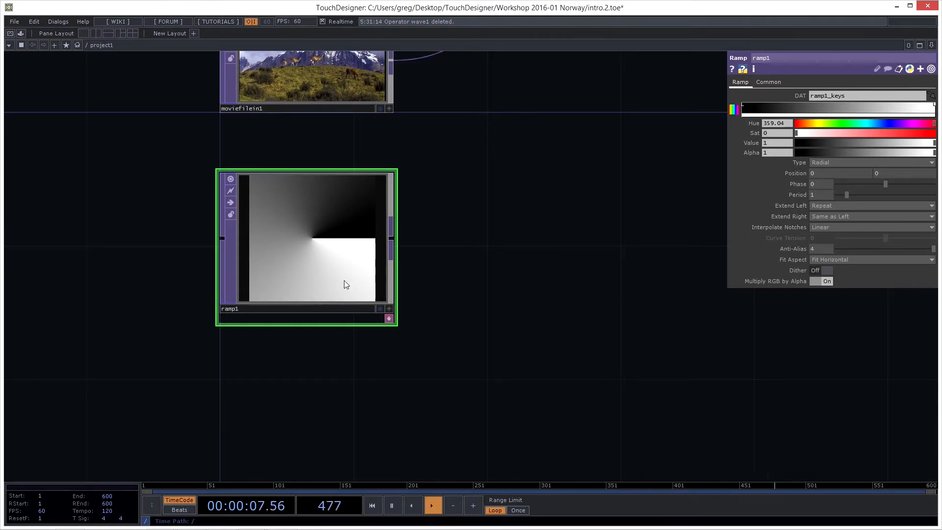
left_click(826, 162)
left_click(824, 199)
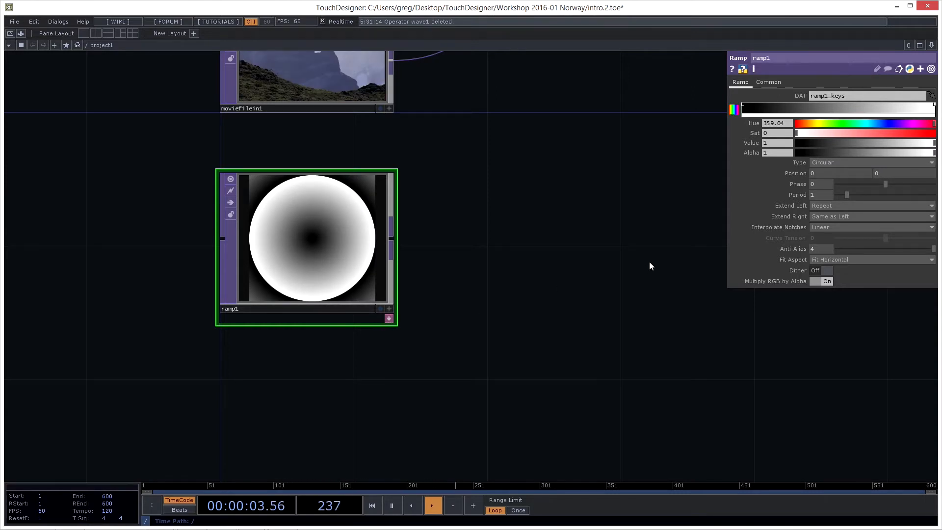
Try ramp1 as a Vertical ramp with a phase of 0.02 and a period of 0.15
mouse_move(886, 187)
left_mouse_down()
mouse_move(867, 185)
mouse_move(914, 184)
mouse_move(846, 194)
mouse_move(873, 192)
left_mouse_up()
left_click(834, 163)
left_click(824, 175)
mouse_move(867, 184)
left_mouse_down()
mouse_move(831, 189)
mouse_move(913, 187)
mouse_move(865, 188)
left_mouse_up()
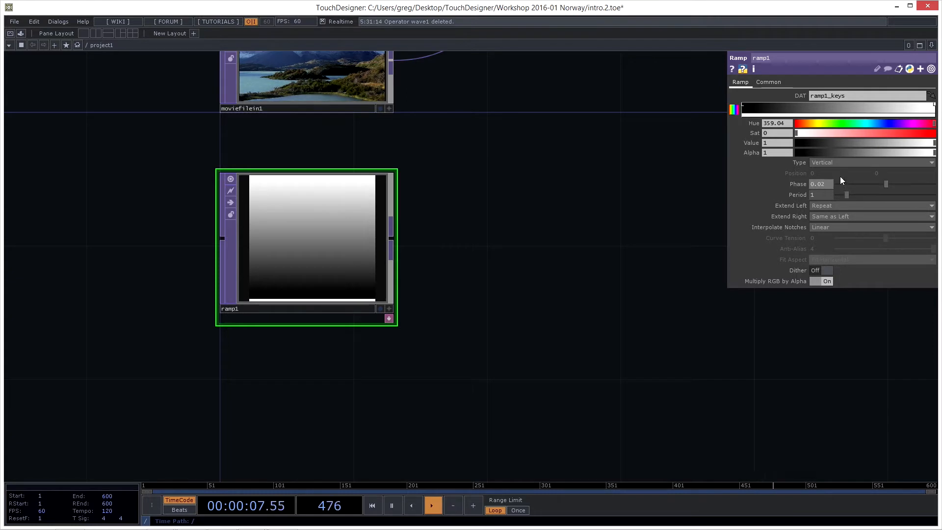
left_click(849, 196)
mouse_move(850, 195)
left_mouse_down()
mouse_move(862, 195)
mouse_move(835, 198)
left_mouse_up()
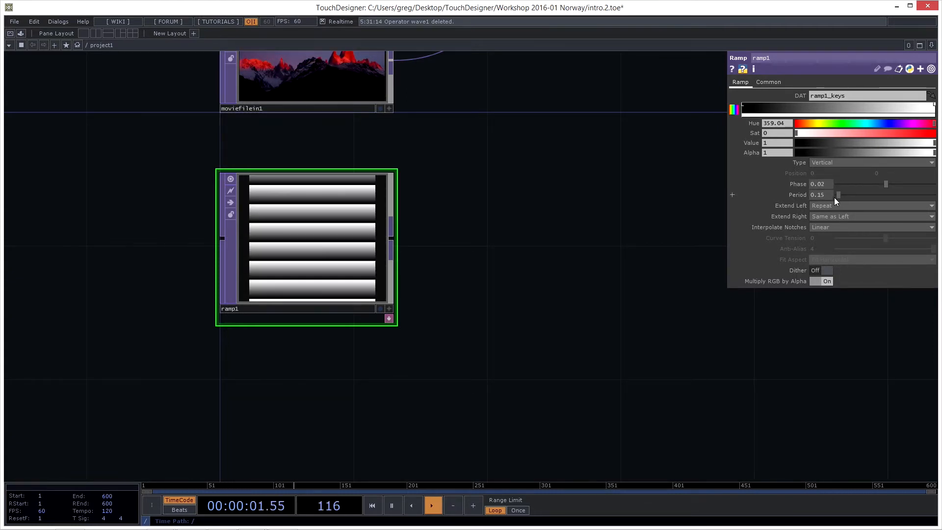
Set ramp1's type to Circular, its period to 1 and its phase to 0
left_click(826, 163)
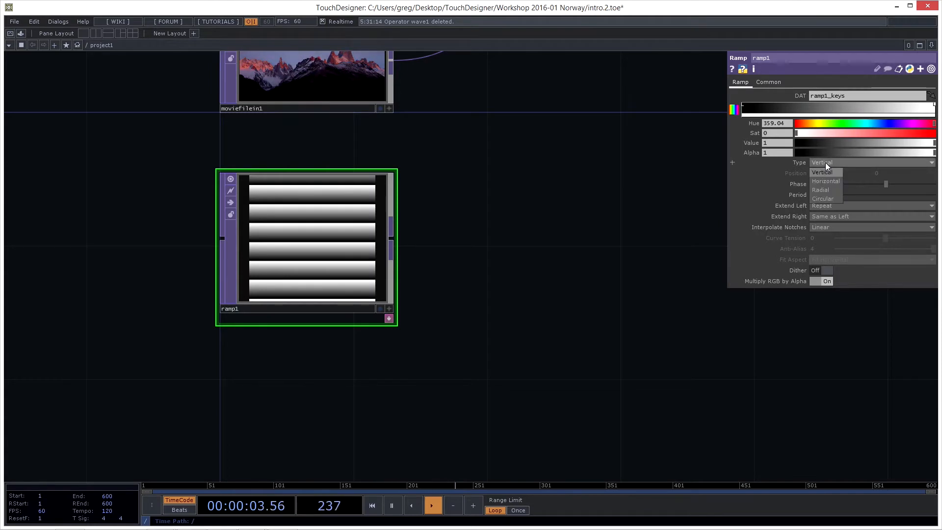
left_click(821, 199)
left_click_drag(840, 197, 844, 199)
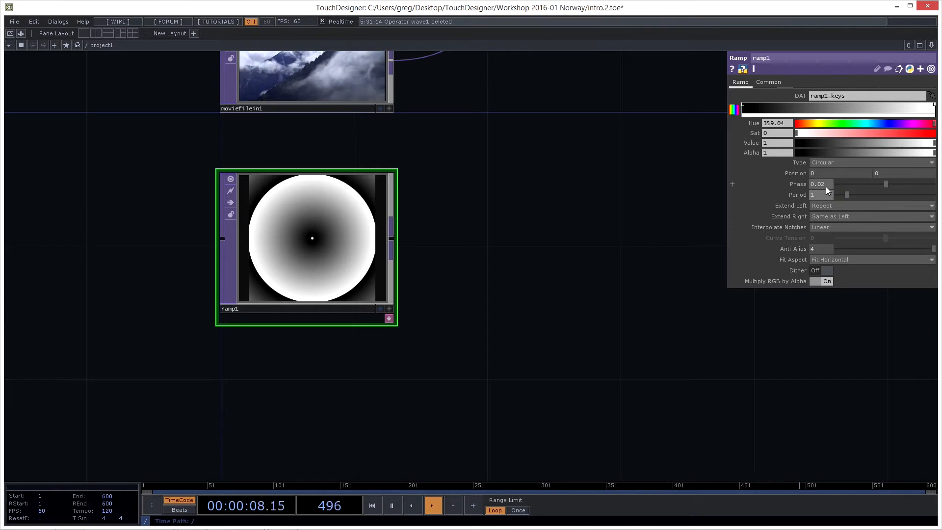
type("0")
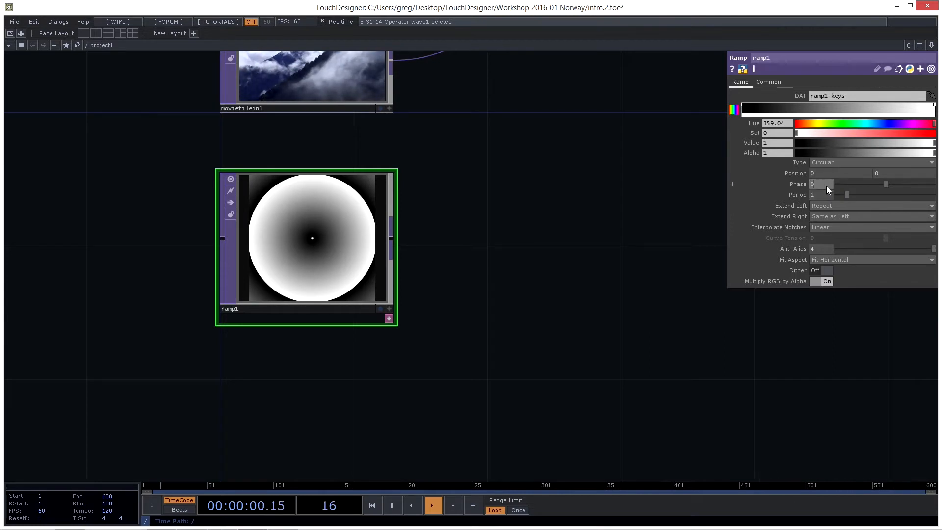
key("Return")
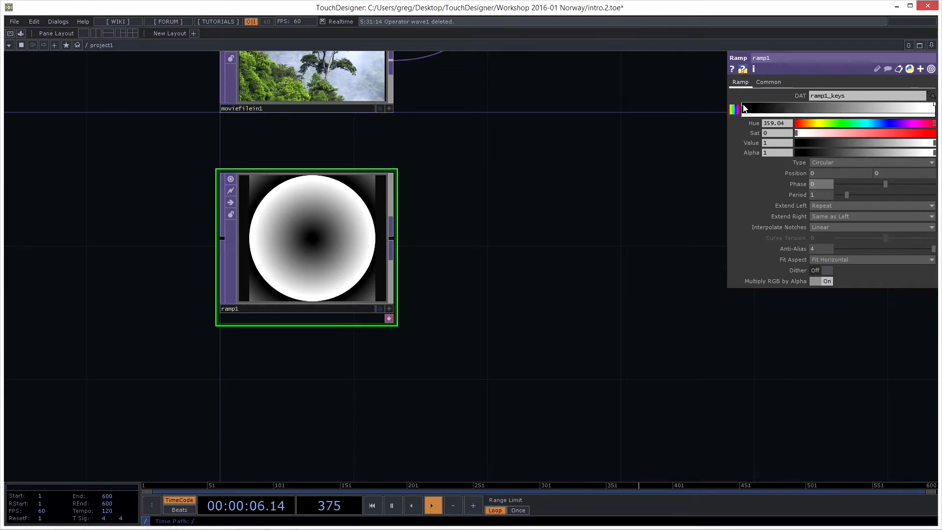
Add a key near the middle of the ramp with hue 10, saturation 0.752 and value 0.738
left_click(837, 105)
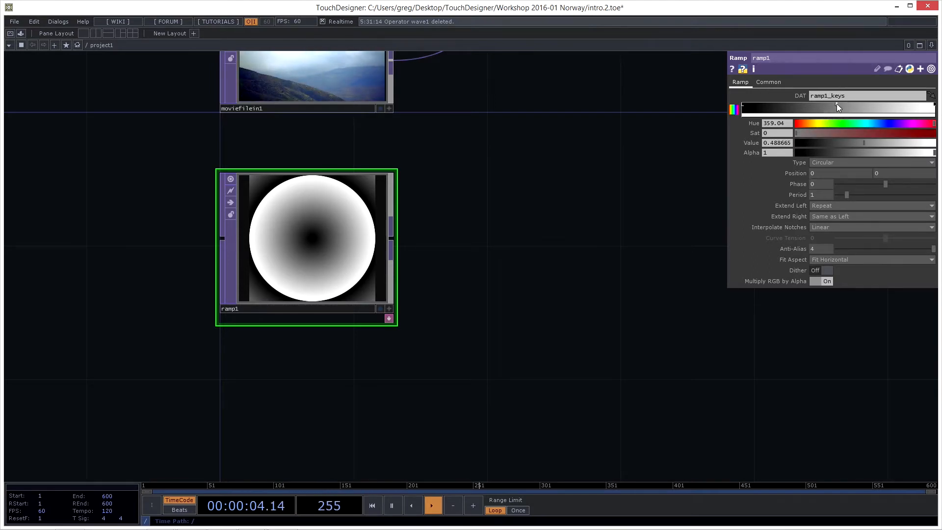
left_click_drag(807, 136, 898, 143)
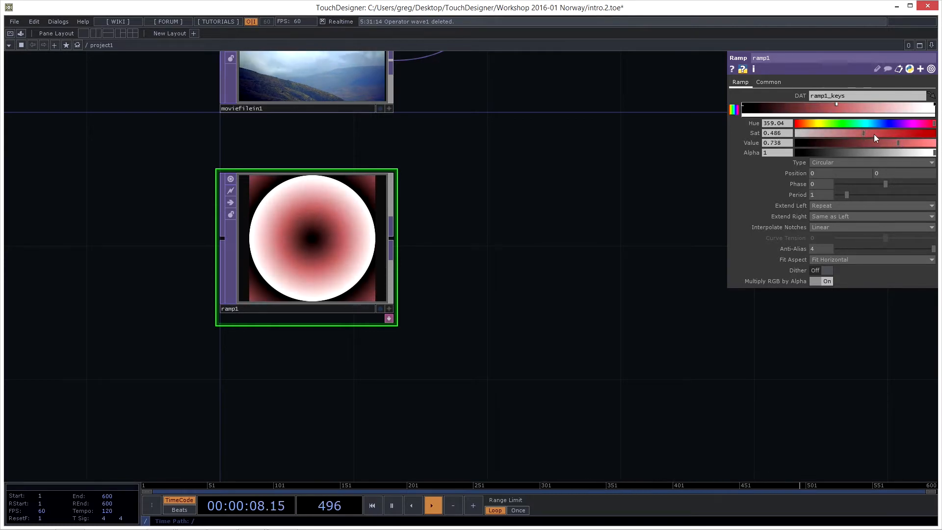
left_click_drag(795, 126, 799, 124)
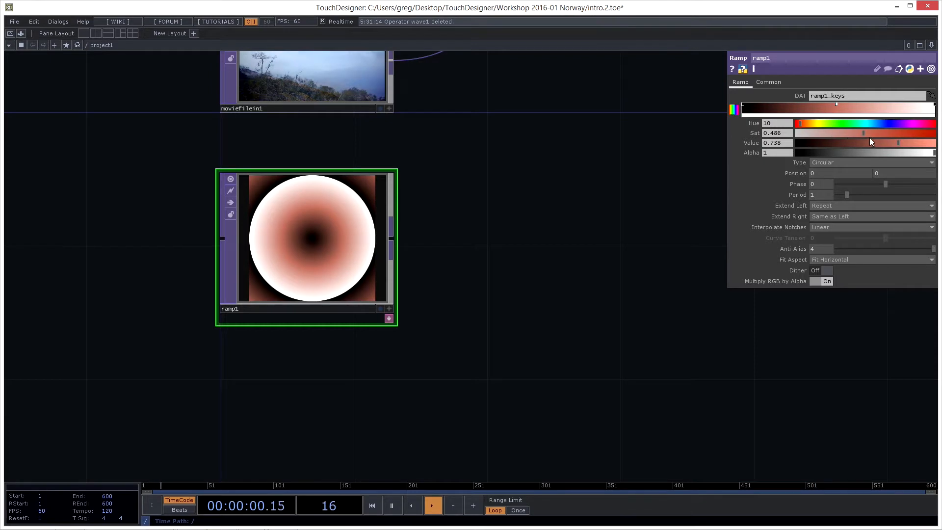
left_click_drag(870, 134, 901, 130)
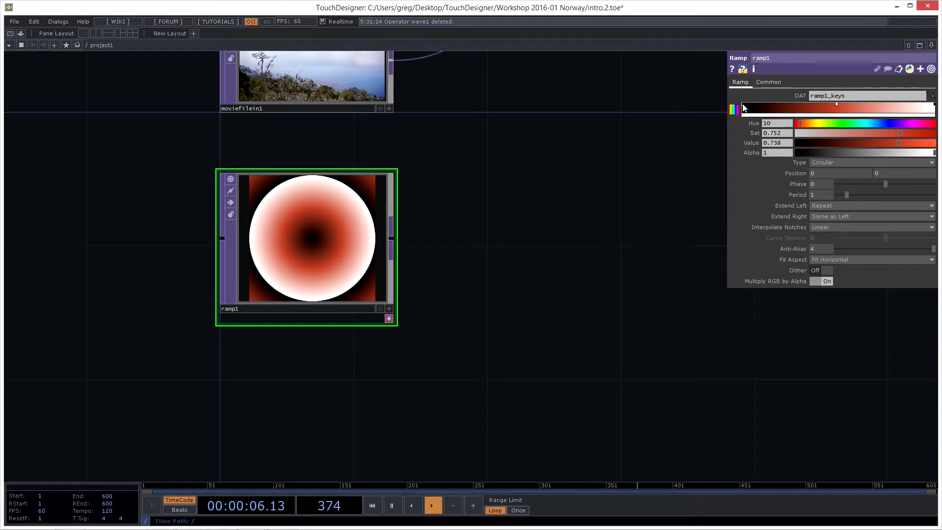
Recolor the ramp's first key blue with hue 253, saturation 0.887 and value 0.911
left_click(743, 107)
mouse_move(882, 123)
left_mouse_down()
mouse_move(912, 122)
mouse_move(881, 132)
mouse_move(908, 133)
mouse_move(916, 144)
mouse_move(920, 134)
left_mouse_up()
left_click(895, 123)
left_click(907, 144)
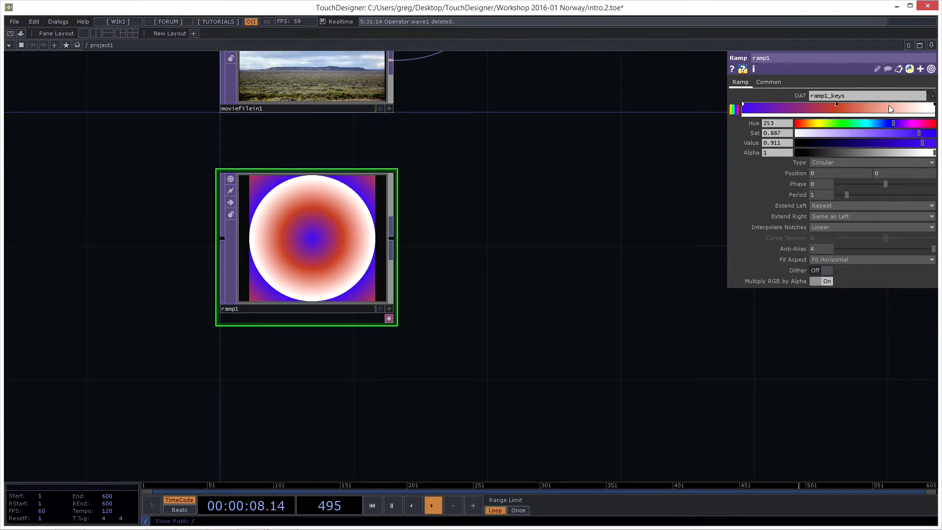
Add an extra key just after the middle red key of the ramp and remove it again
left_click(850, 105)
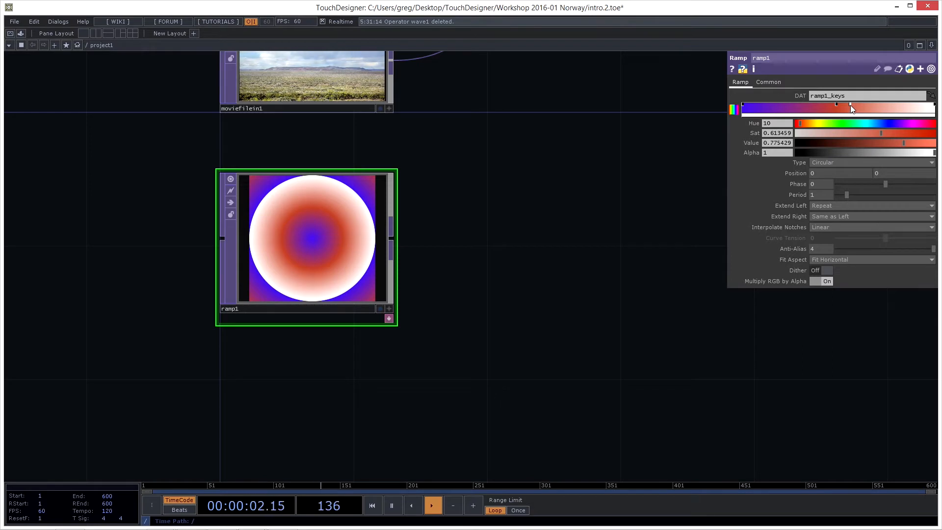
left_click(849, 104)
left_click_drag(847, 85, 844, 80)
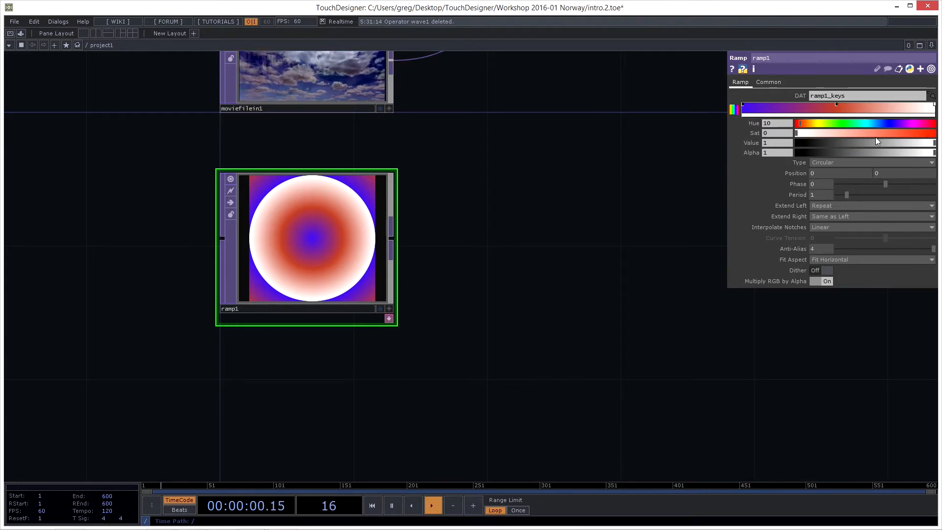
Recolor the ramp's last key bright green and reselect the middle red key
left_click_drag(834, 124, 919, 145)
left_click(836, 104)
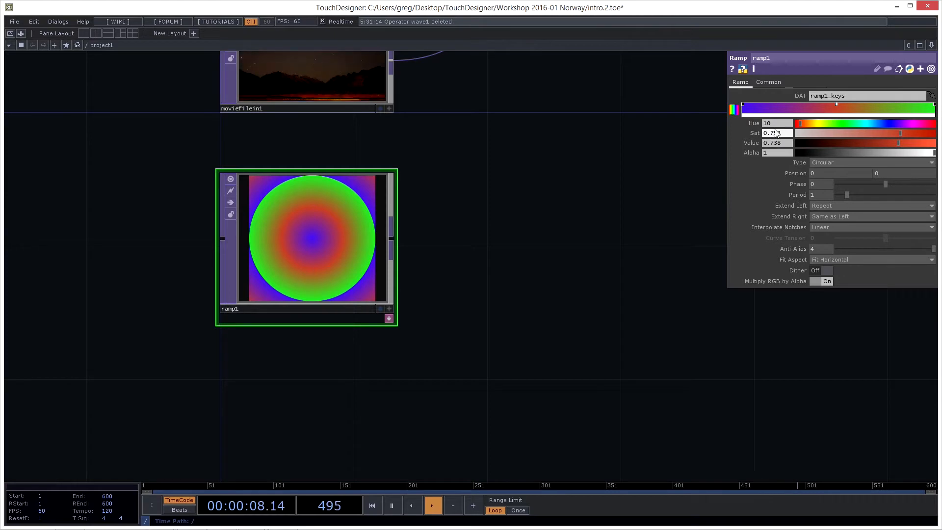
left_click(735, 112)
left_click(735, 112)
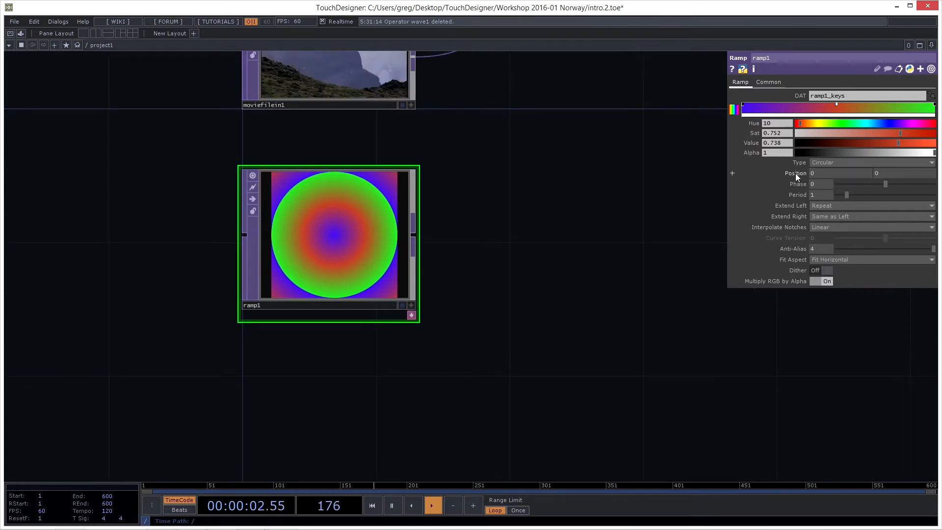
Set ramp1's position to 0, -0.5 and move the node farther down below moviefilein1
scroll(820, 172, "down", 2)
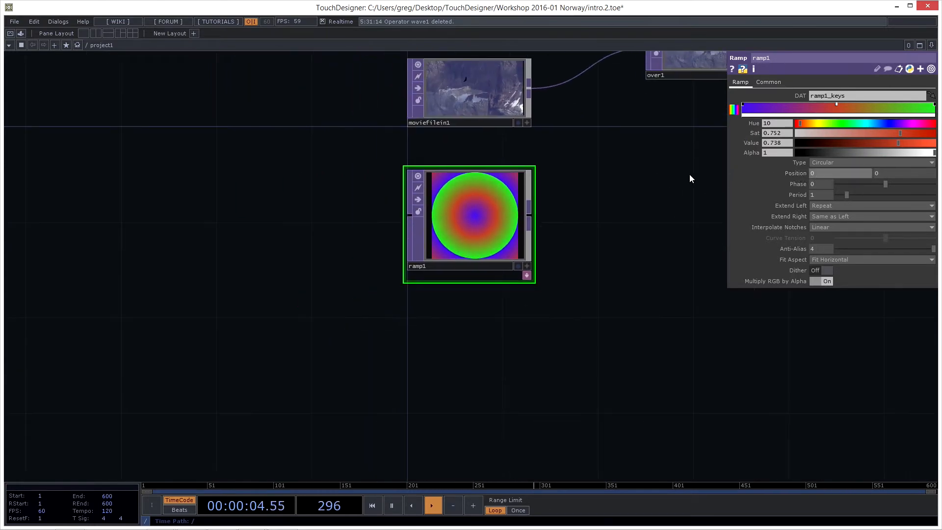
left_click_drag(695, 176, 664, 219)
mouse_move(826, 173)
left_mouse_down()
mouse_move(835, 173)
mouse_move(816, 172)
mouse_move(825, 172)
left_mouse_up()
left_click_drag(892, 172, 873, 164)
left_click_drag(566, 383, 517, 358)
scroll(514, 342, "up", 2)
left_click_drag(425, 388, 448, 381)
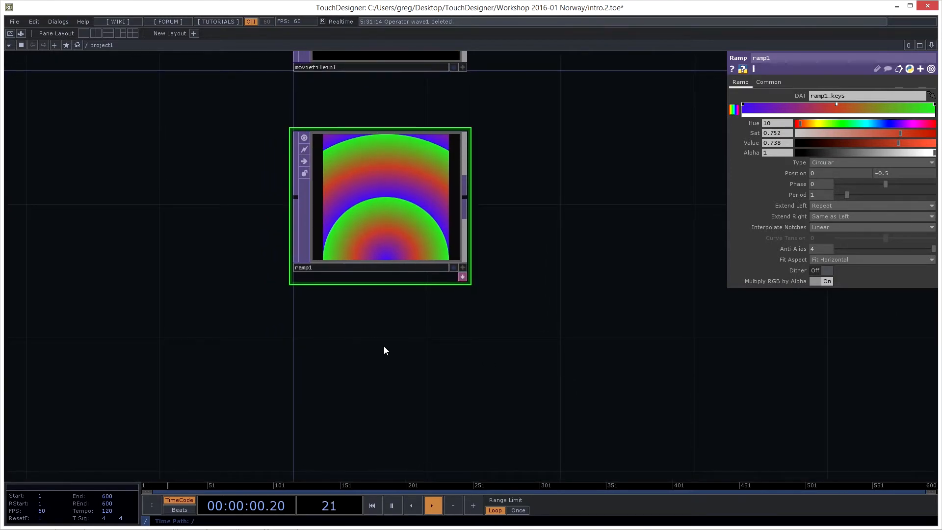
left_click_drag(427, 198, 435, 310)
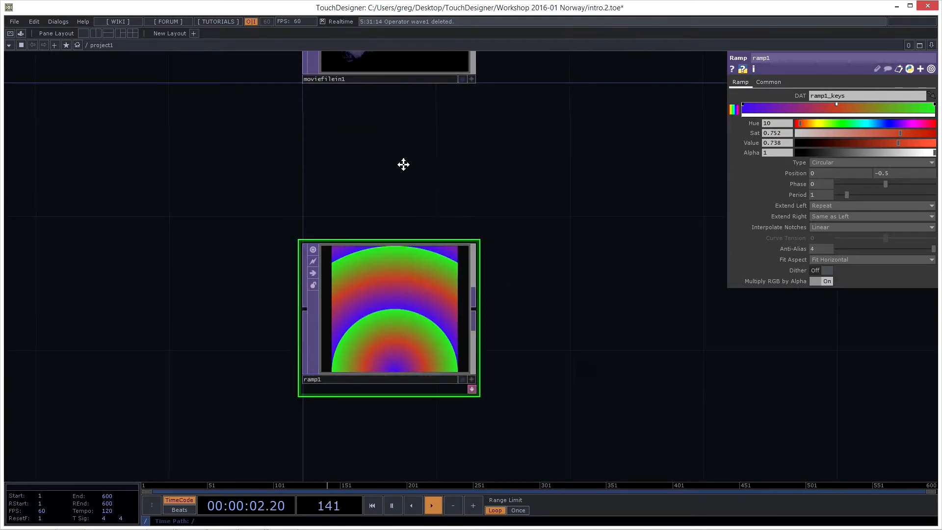
Add a Constant CHOP in the empty space between moviefilein1 and ramp1
left_click_drag(404, 164, 439, 167)
mouse_move(394, 202)
left_mouse_down()
mouse_move(389, 196)
mouse_move(402, 198)
left_mouse_up()
left_click_drag(371, 200, 351, 213)
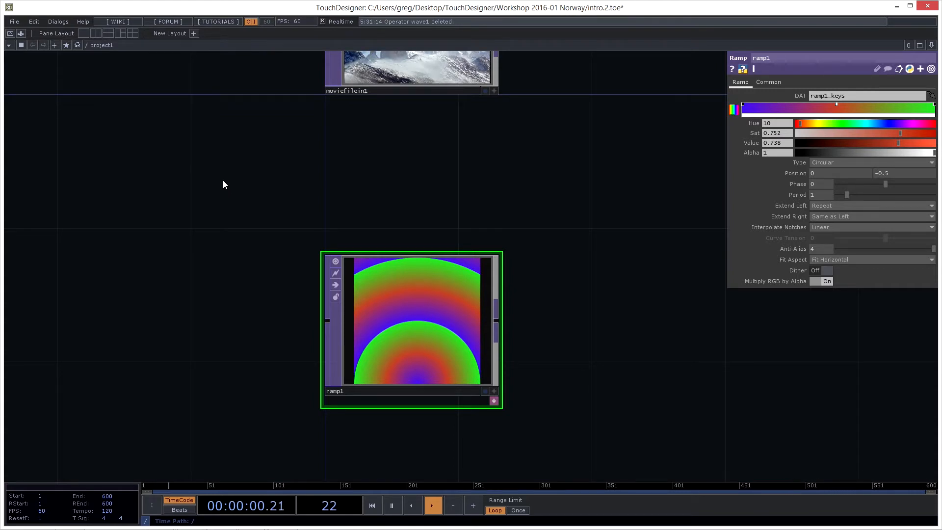
key("Tab")
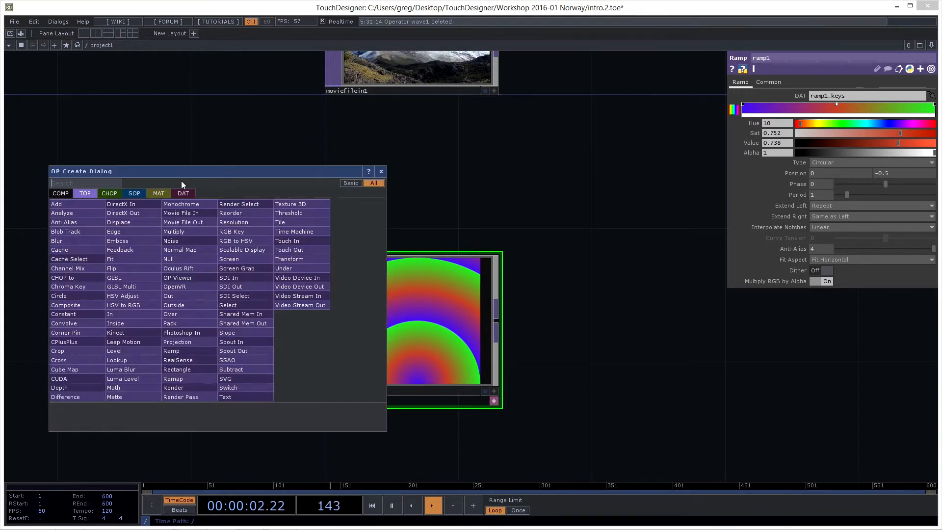
left_click(109, 195)
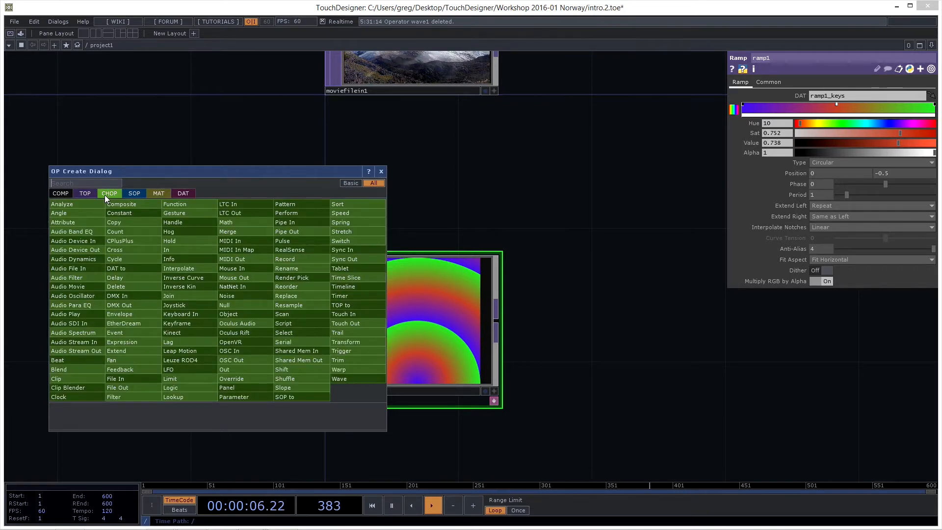
left_click(127, 213)
left_click(245, 170)
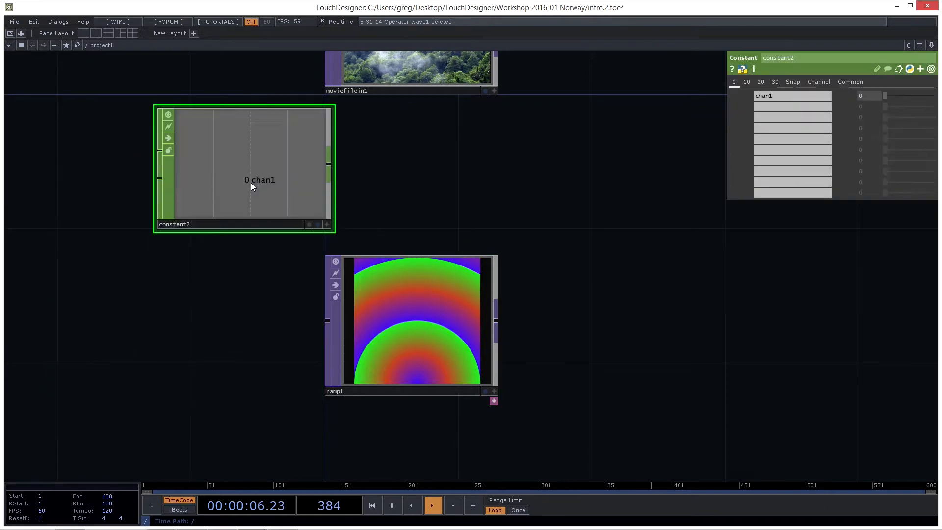
Connect a new Speed CHOP to constant2's output and shift ramp1 sideways so it sits directly below it
left_click_drag(424, 172, 419, 184)
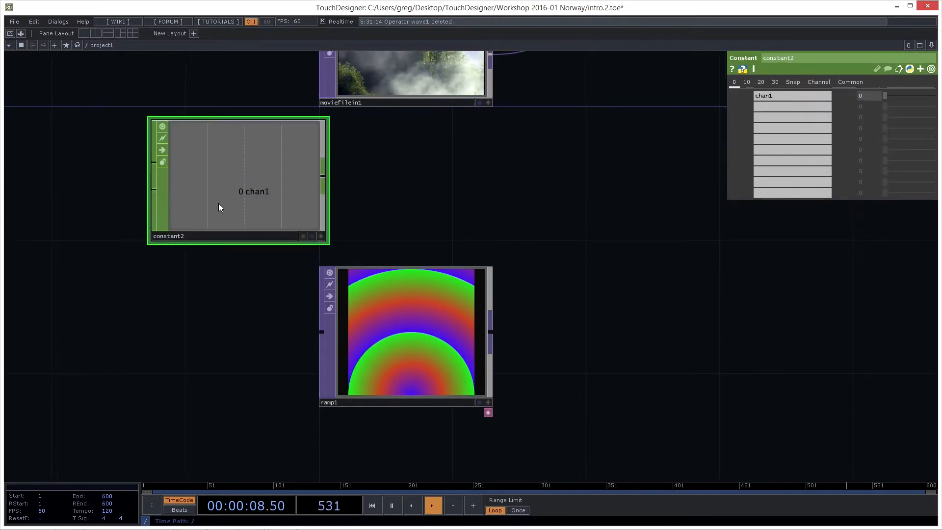
right_click(322, 175)
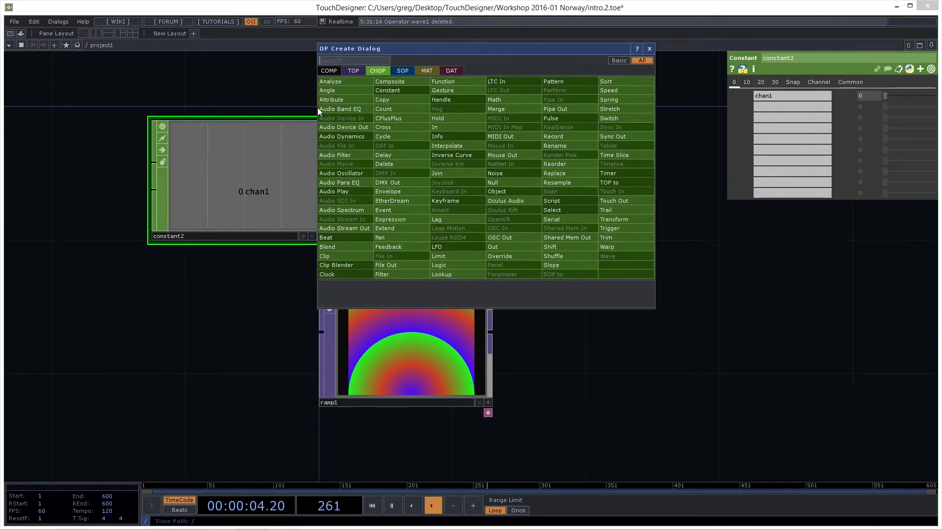
type("speed")
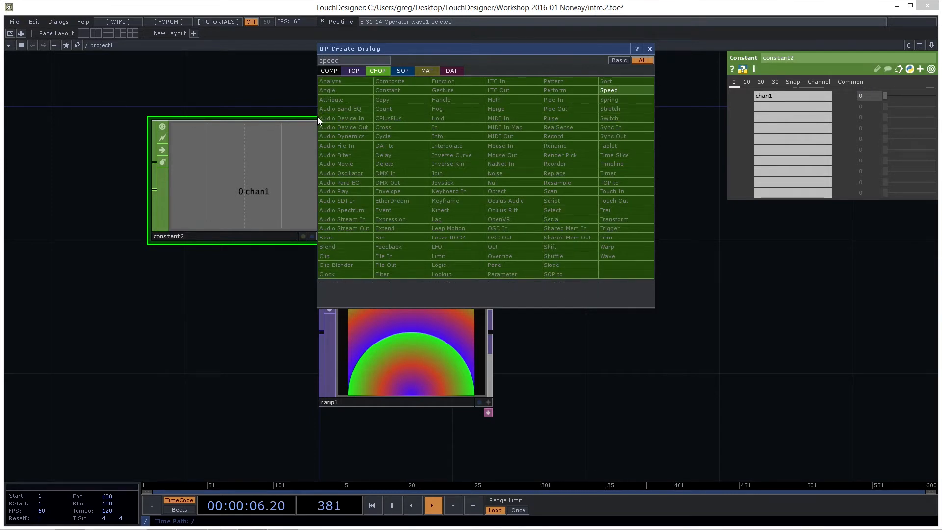
left_click(627, 90)
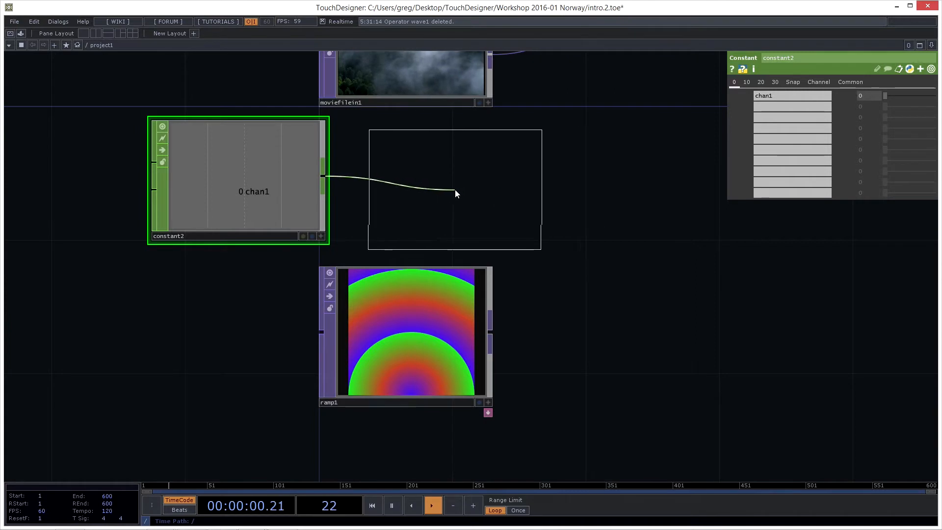
left_click(453, 184)
left_click_drag(383, 368, 419, 363)
left_click_drag(546, 298, 511, 312)
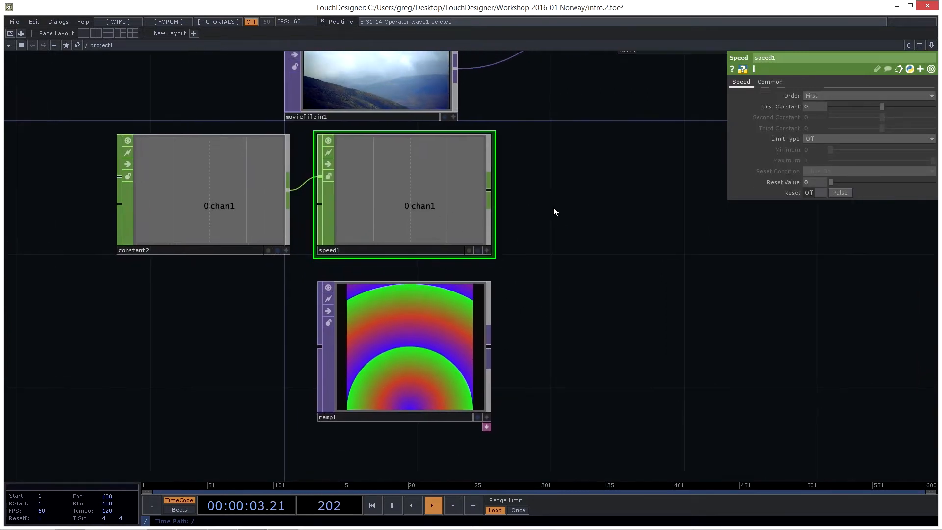
Connect a new Null CHOP to speed1's output and place it beside speed1
left_click(489, 191)
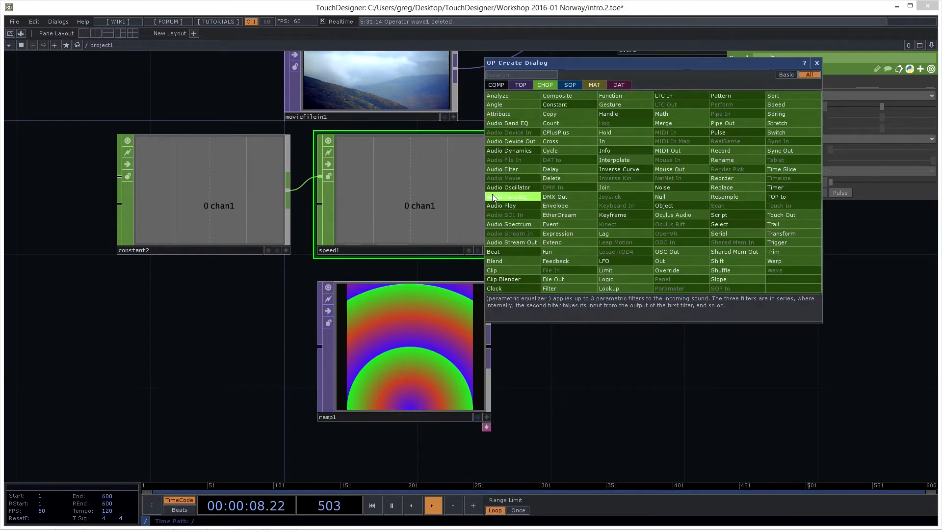
type("null")
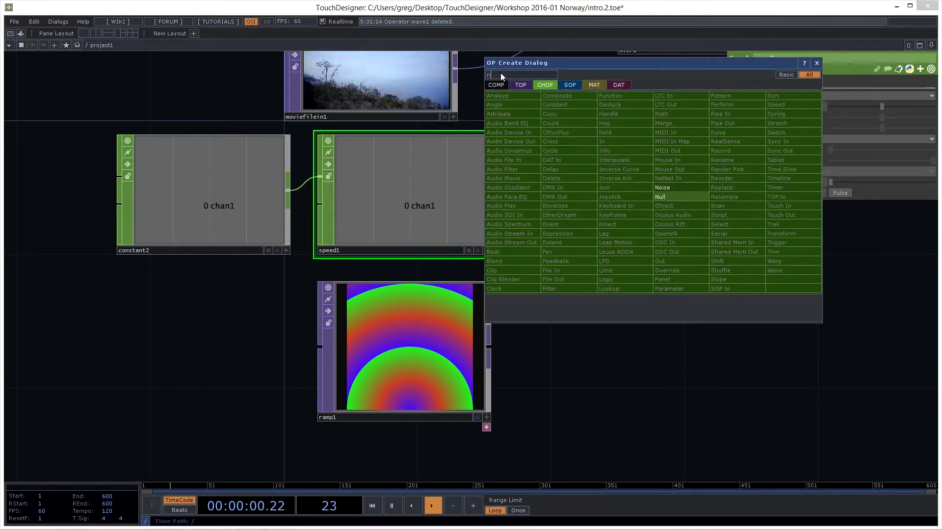
left_click(667, 196)
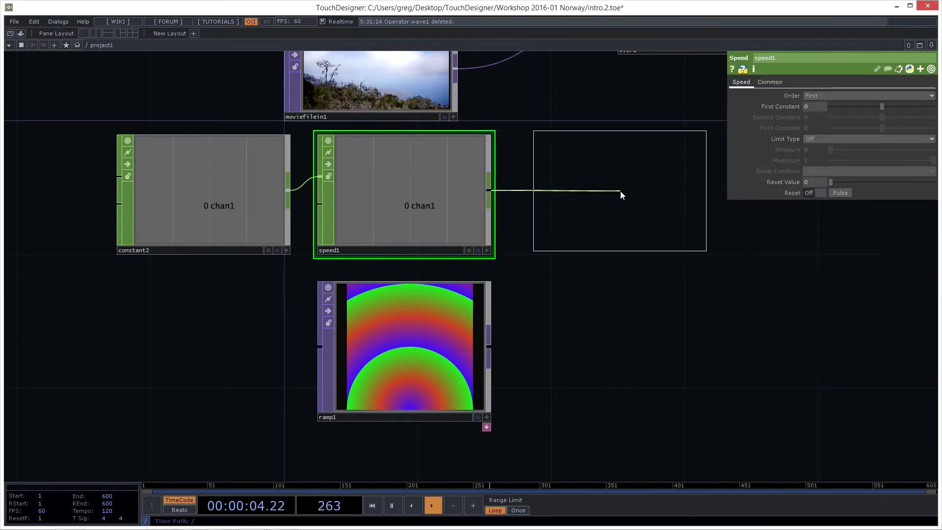
left_click(620, 191)
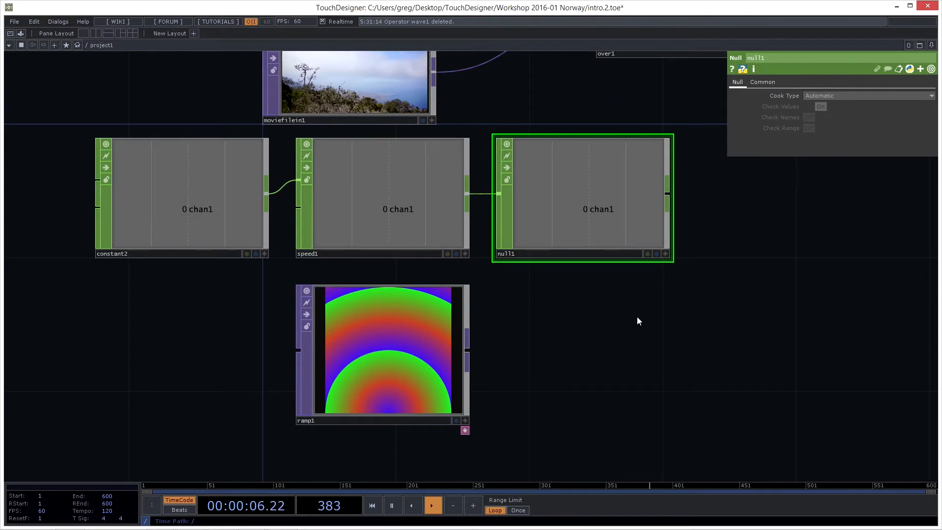
Select constant2 and briefly raise its chan1 value before returning it to 0
left_click(194, 197)
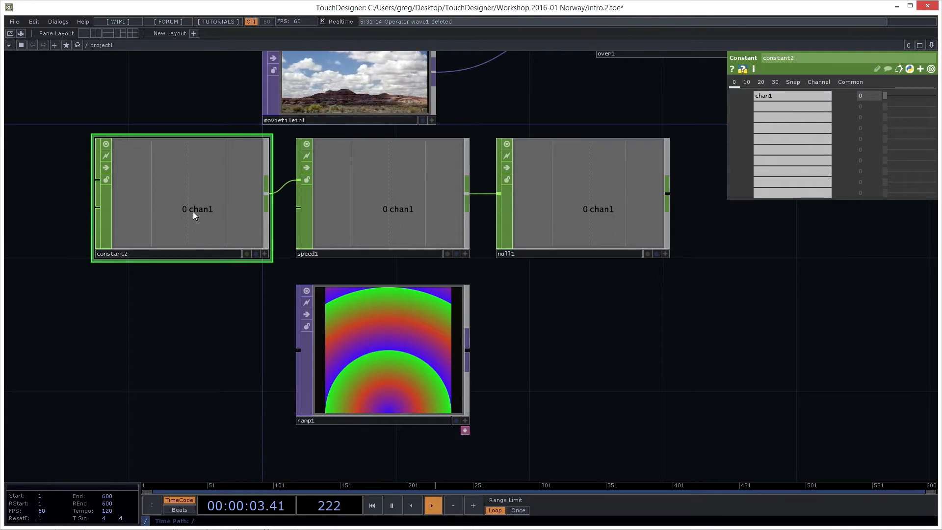
left_click_drag(198, 122, 196, 229)
left_click_drag(197, 157, 200, 188)
left_click_drag(170, 93, 154, 174)
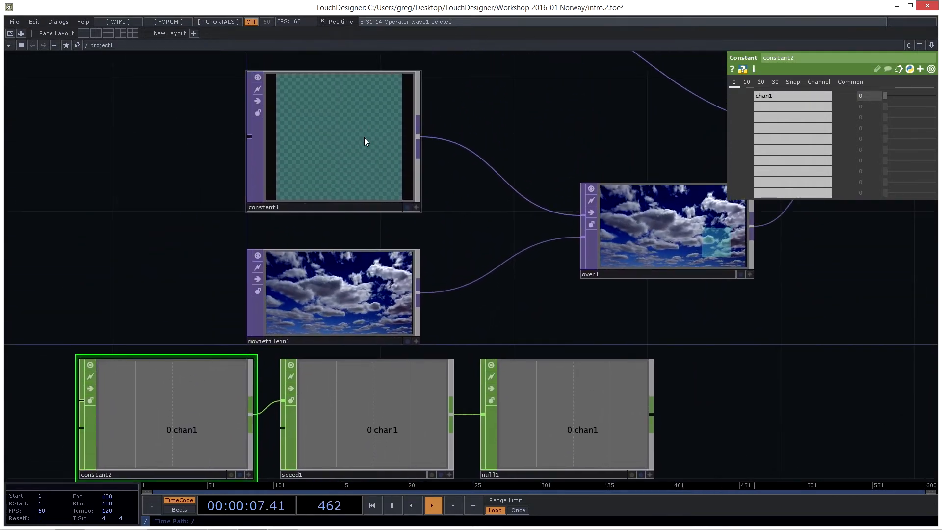
left_click_drag(129, 227, 139, 126)
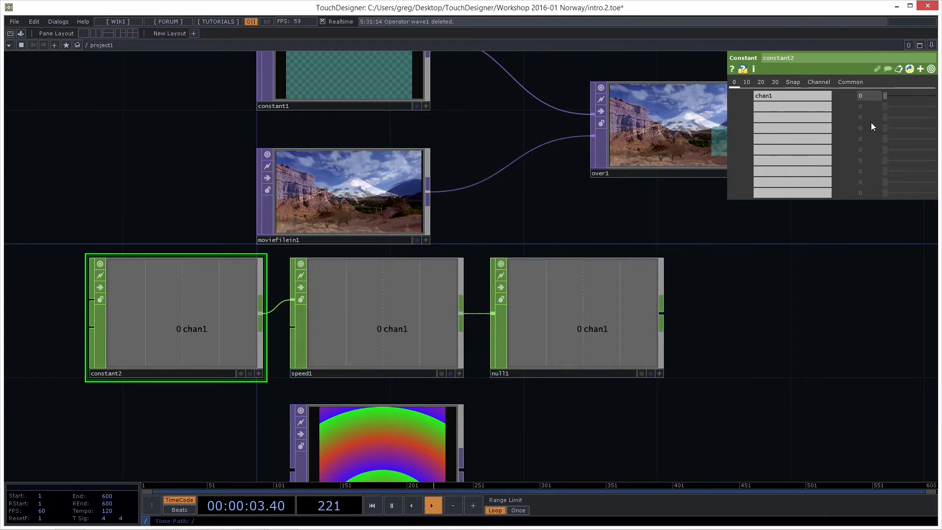
left_click_drag(886, 96, 857, 131)
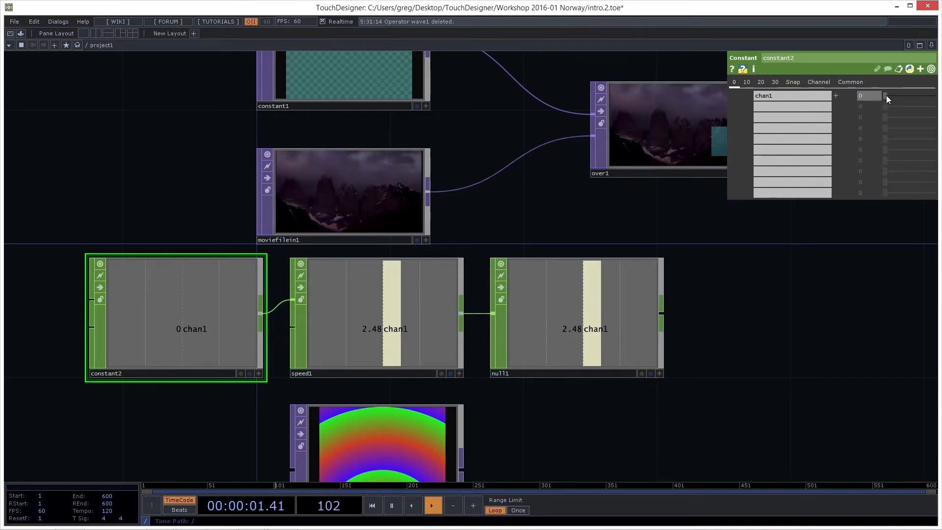
Try chan1 values of 0.45, 0.52 and 1 on constant2, and return the value to 0
left_click_drag(886, 96, 907, 95)
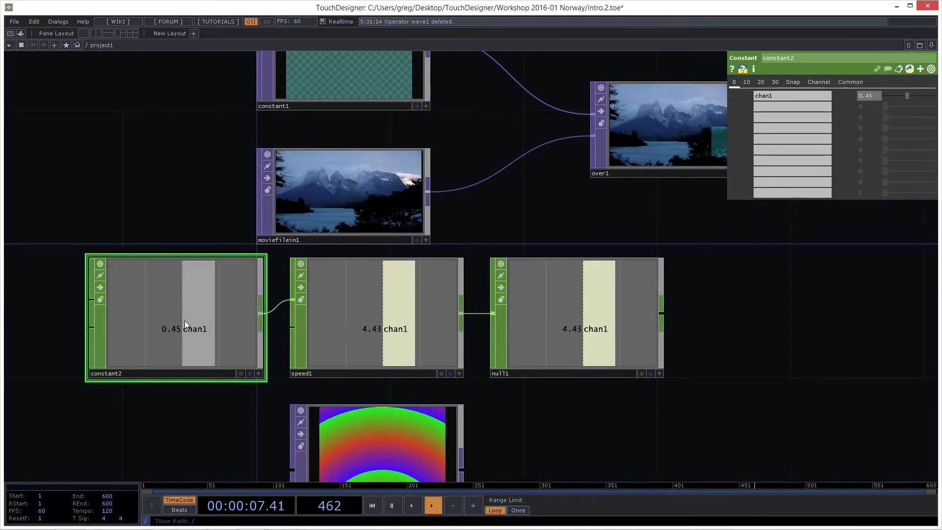
left_click_drag(910, 96, 911, 94)
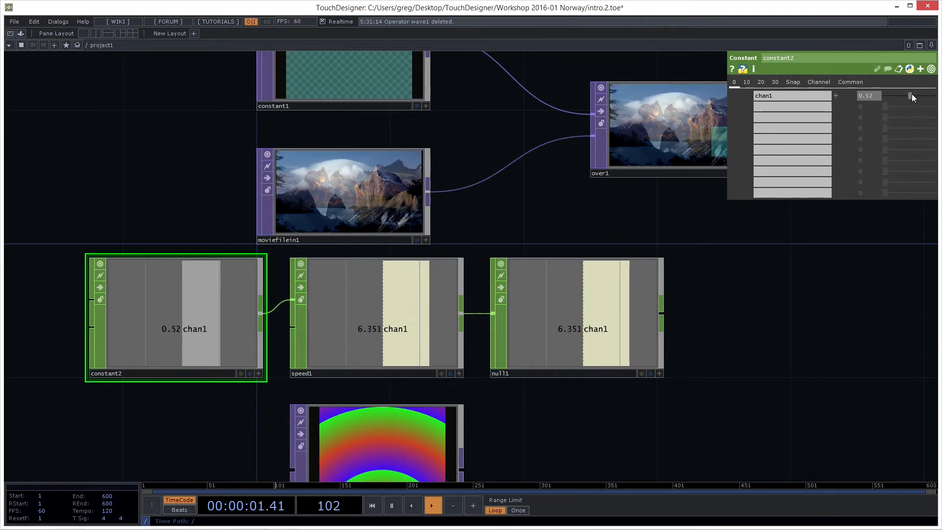
left_click_drag(910, 95, 939, 97)
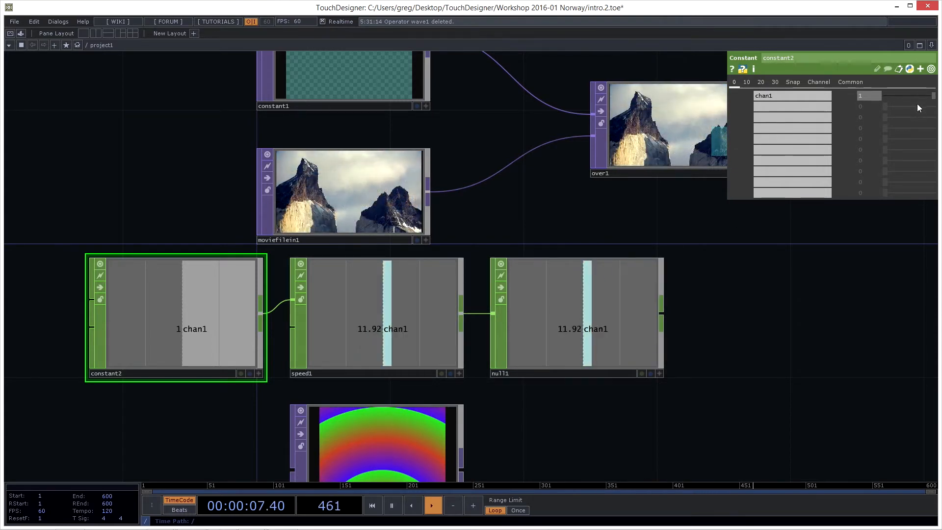
left_click_drag(928, 95, 879, 107)
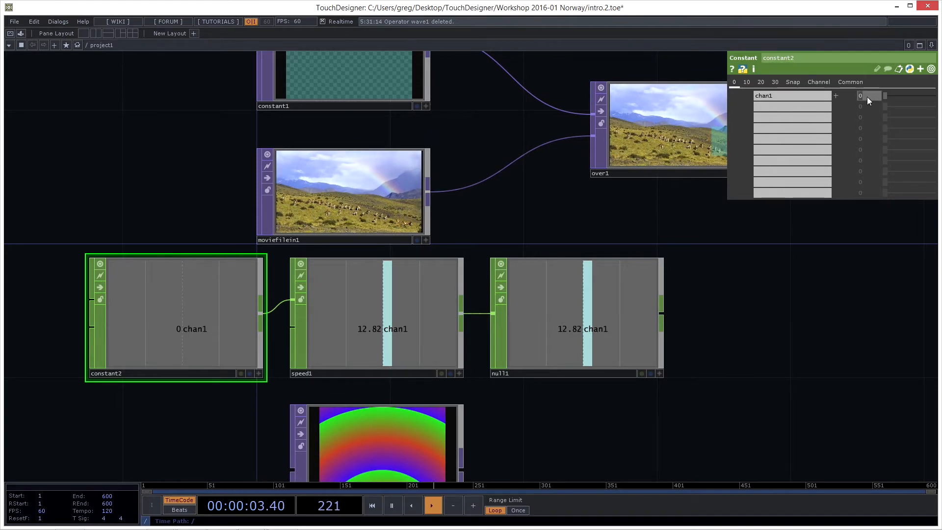
Set constant2's chan1 value to -1 to run the speed channel backwards
type("-1")
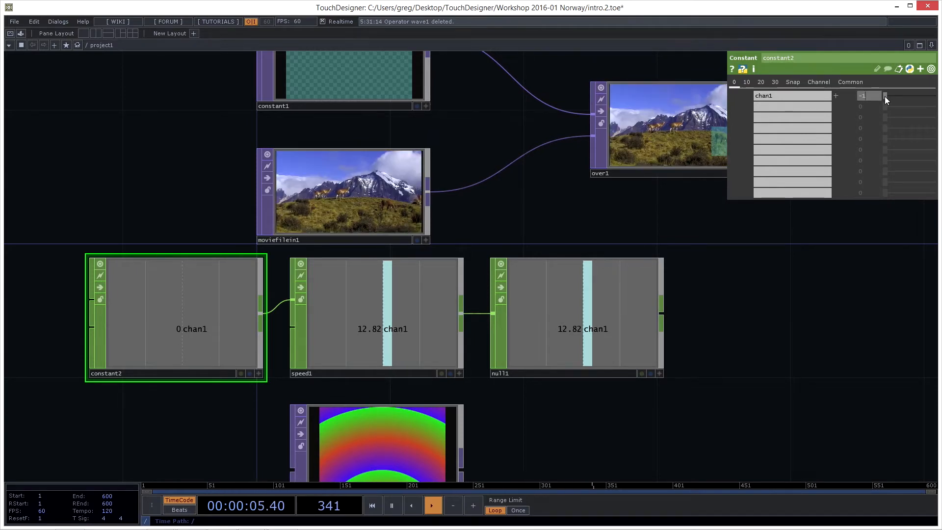
key("Return")
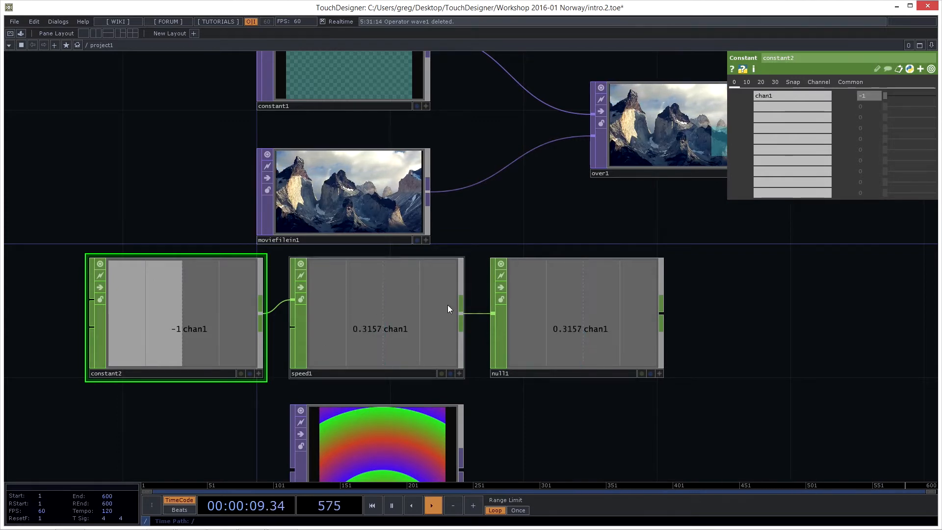
left_click_drag(800, 357, 797, 343)
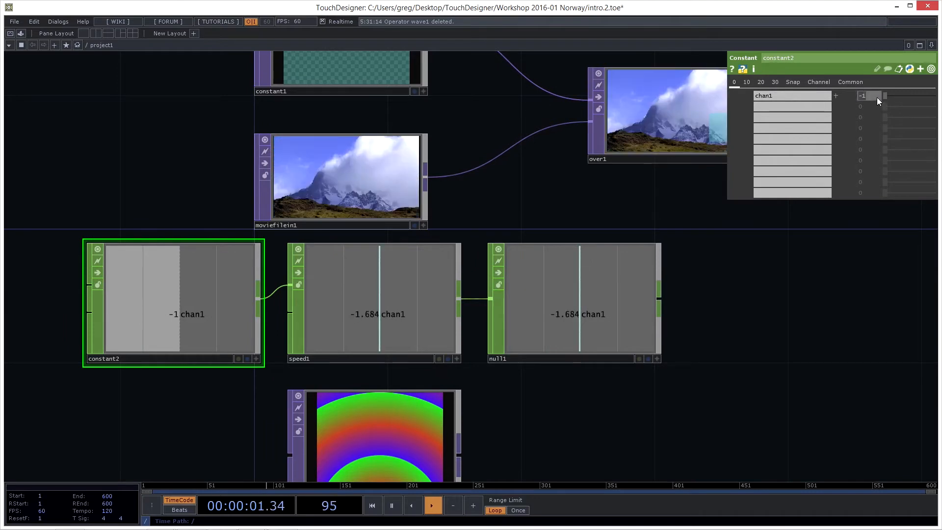
Raise constant2's chan1 value to 1 and settle it at 0.71
left_click_drag(888, 96, 932, 96)
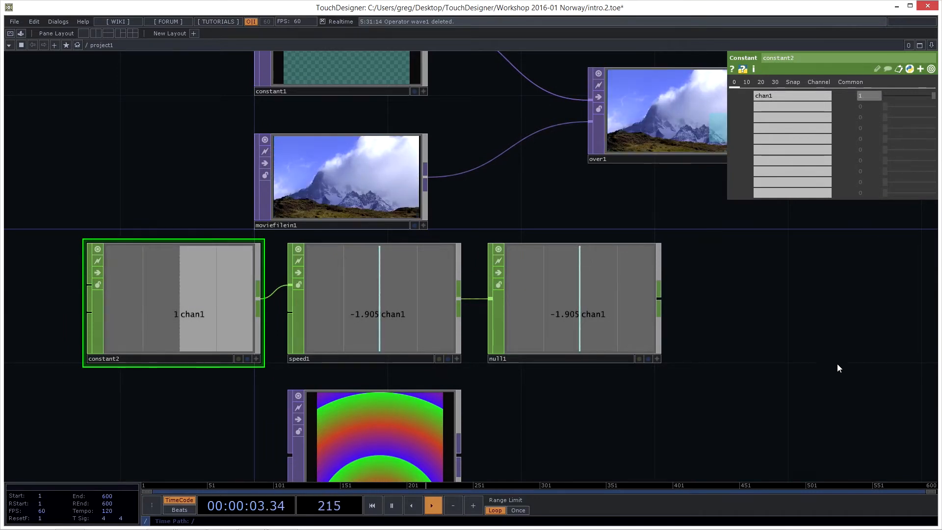
left_click_drag(825, 366, 813, 341)
left_click(919, 98)
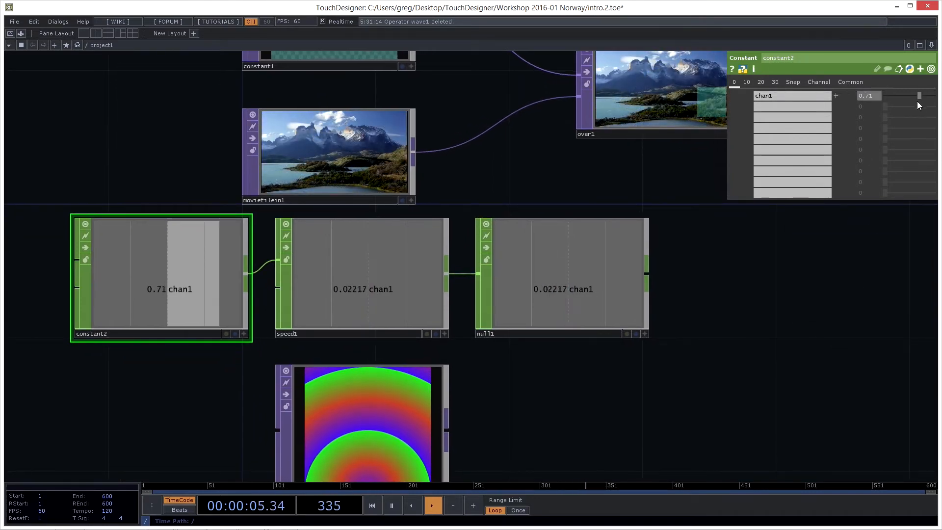
left_click_drag(590, 443, 563, 411)
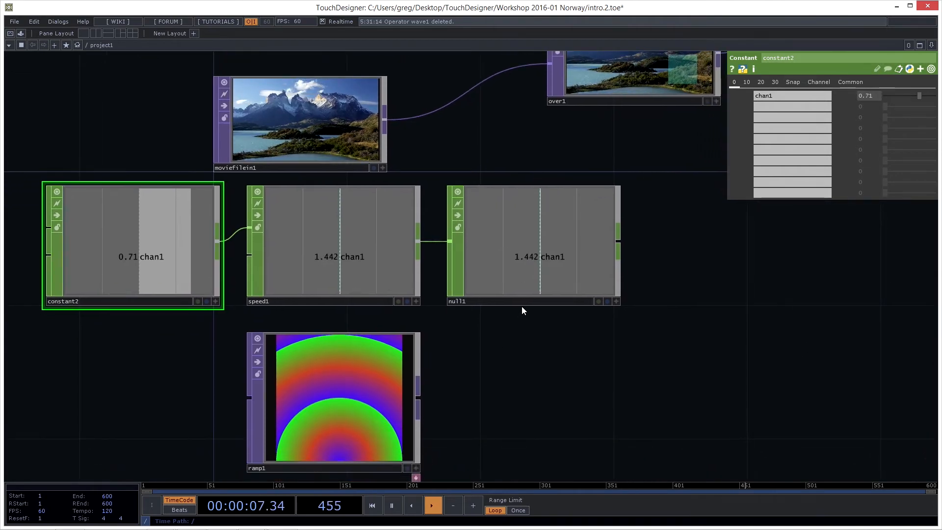
Select ramp1 and set its phase to -0.06
left_click(526, 249)
left_click_drag(541, 375, 570, 363)
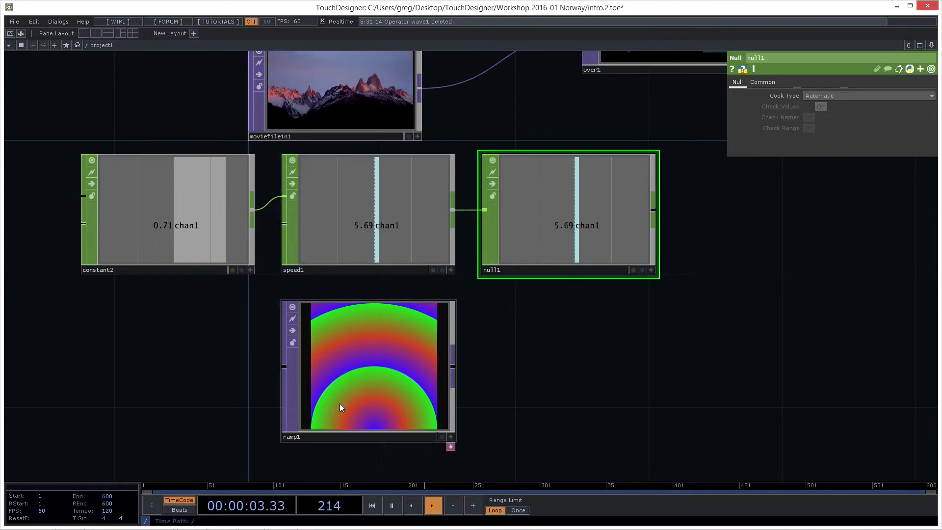
left_click(377, 373)
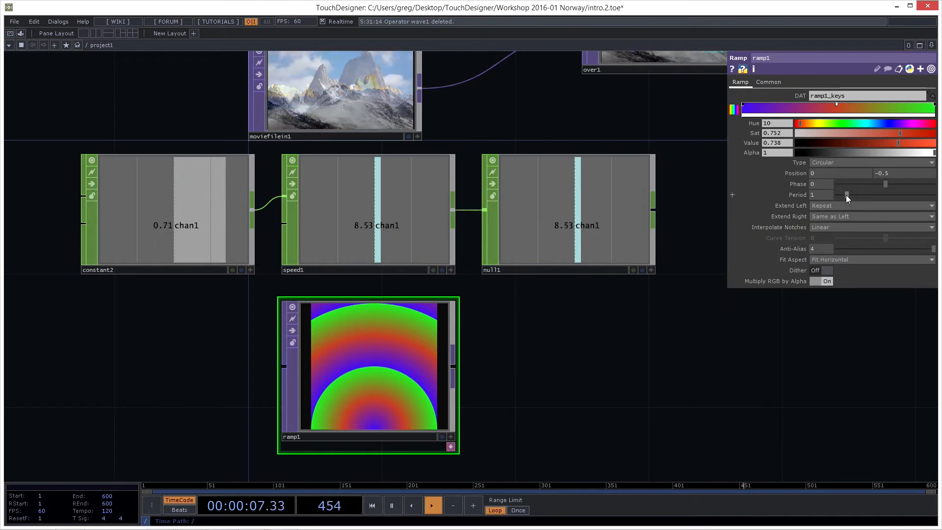
mouse_move(886, 184)
left_mouse_down()
mouse_move(930, 183)
mouse_move(868, 185)
mouse_move(883, 182)
left_mouse_up()
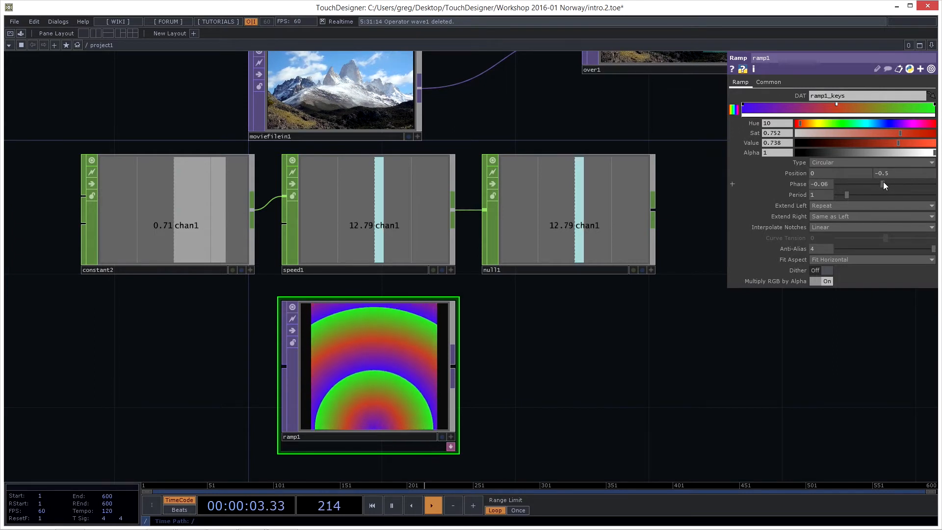
Move null1 farther right, leaving a wide gap between it and speed1
left_click_drag(649, 352, 640, 360)
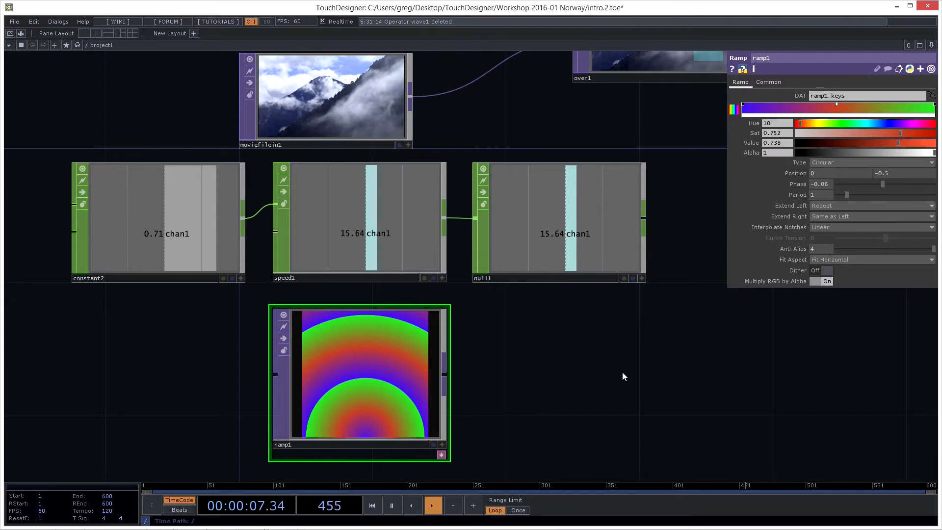
left_click_drag(608, 373, 580, 383)
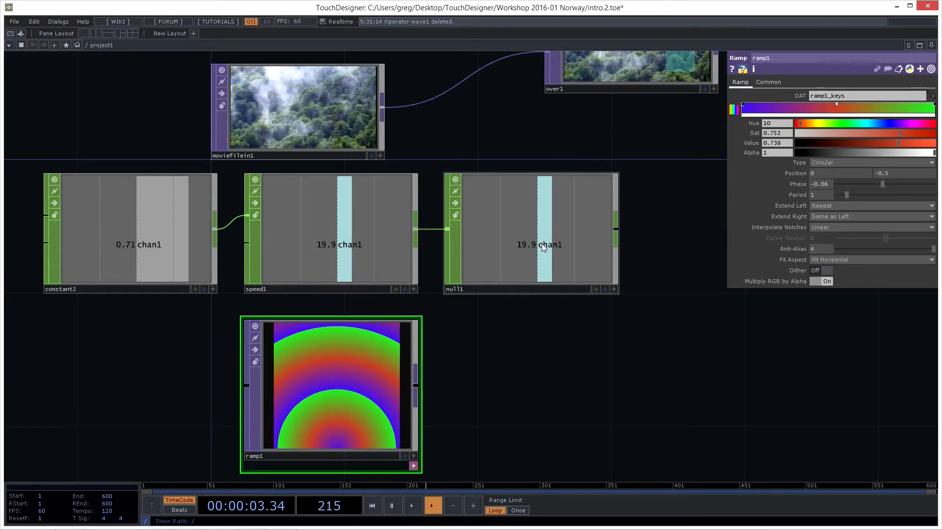
mouse_move(546, 249)
left_mouse_down()
mouse_move(586, 241)
mouse_move(546, 243)
left_mouse_up()
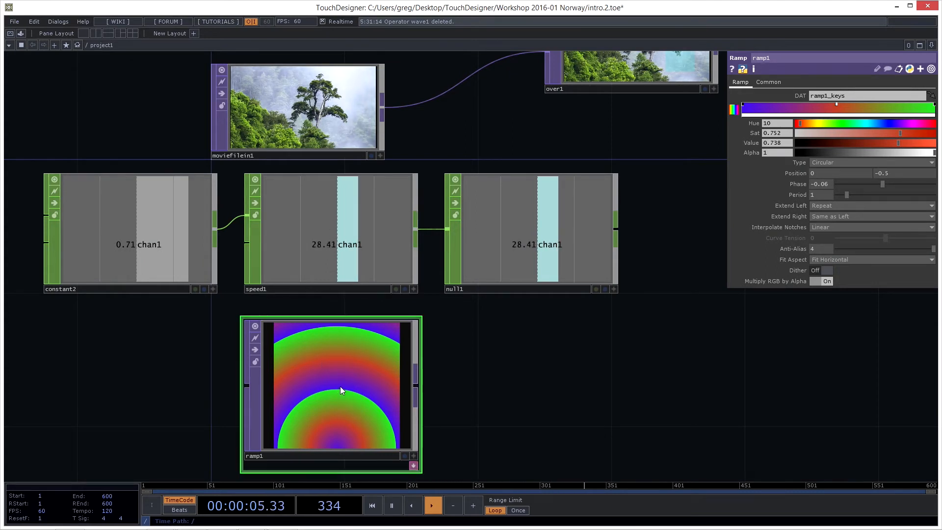
left_click_drag(516, 239, 642, 246)
left_click_drag(590, 363, 464, 367)
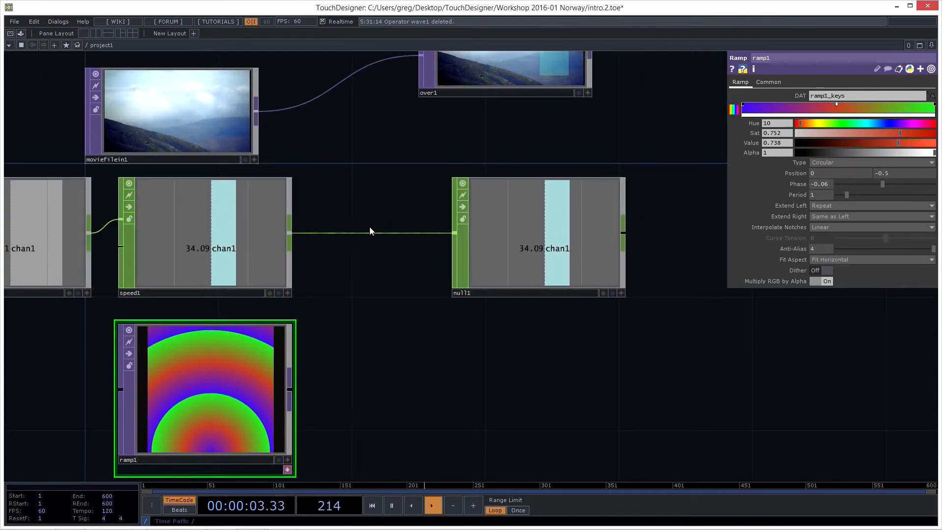
left_click_drag(555, 237, 595, 229)
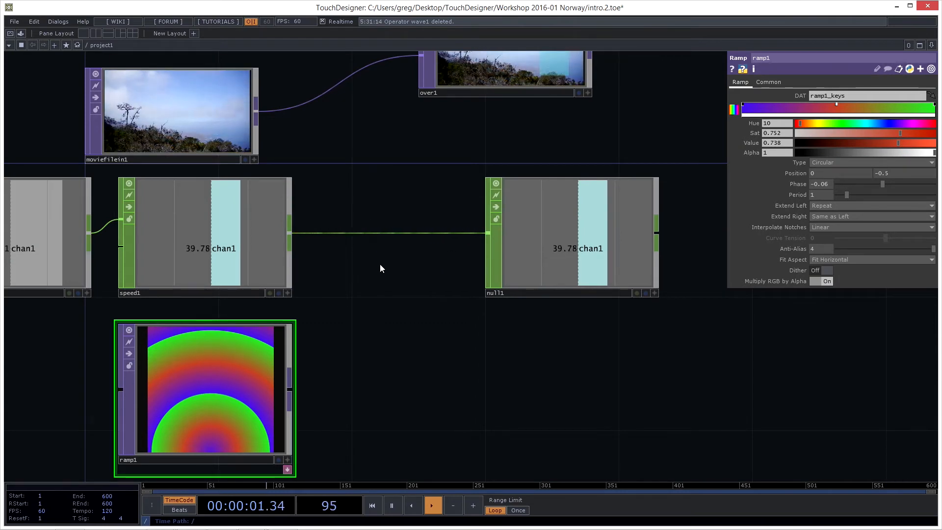
Reposition null1 along its row, keeping a wide gap between it and speed1
left_click_drag(605, 264, 471, 264)
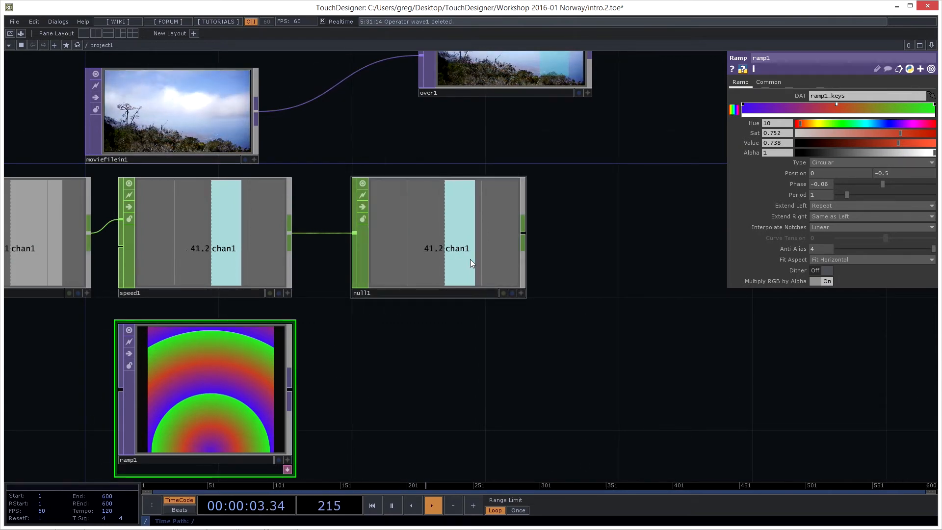
left_click_drag(431, 234, 530, 233)
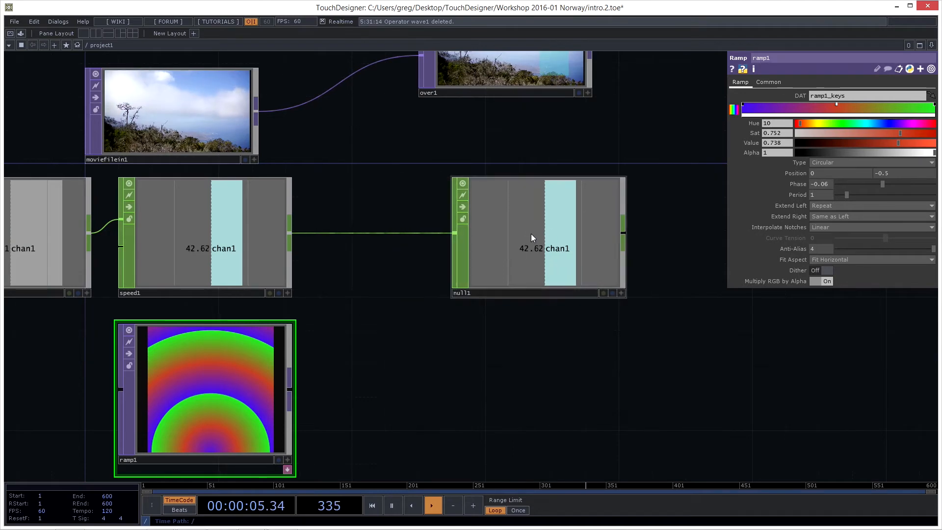
left_click_drag(524, 239, 608, 243)
Rename the null1 CHOP to speed_out
left_click_drag(555, 338, 507, 332)
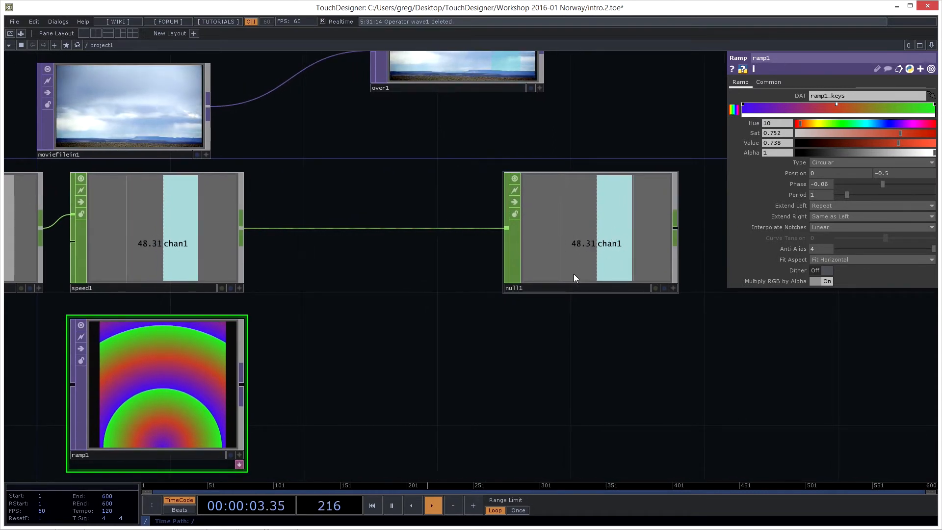
left_click(547, 288)
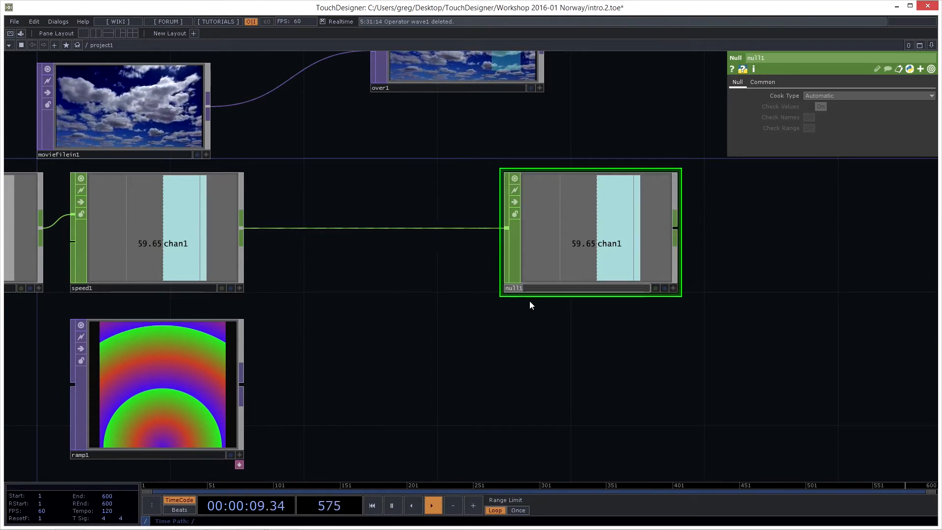
type("speed")
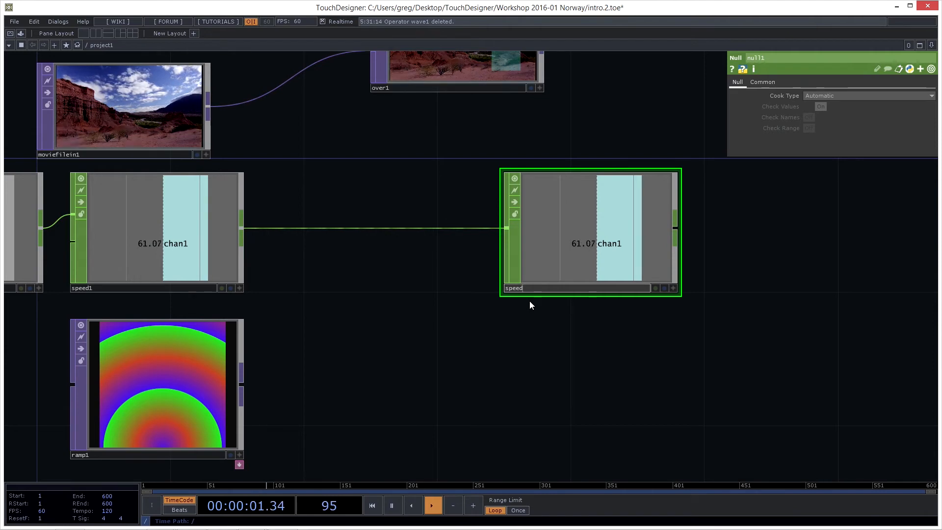
type("_out")
key("Return")
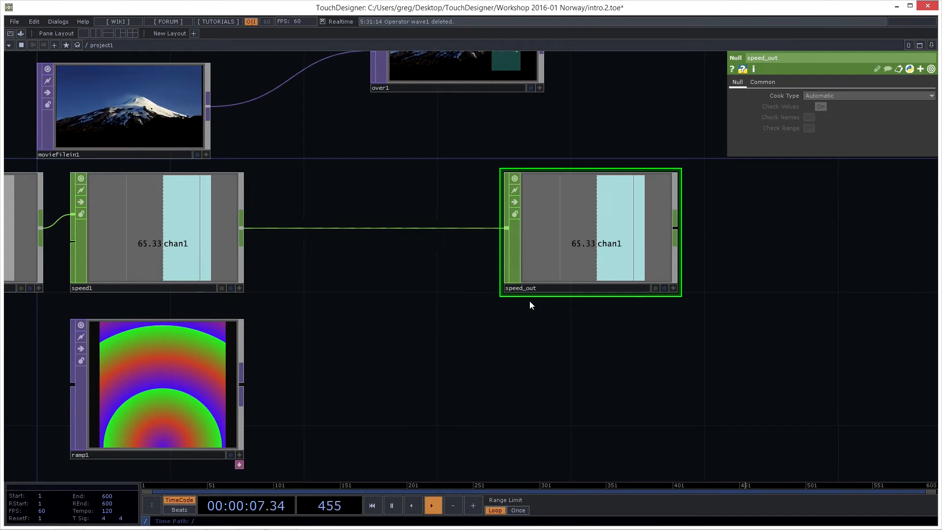
Keep ramp1 selected, open speed_out in a separate viewer window, and place that window above the speed_out node
left_click_drag(393, 357, 426, 346)
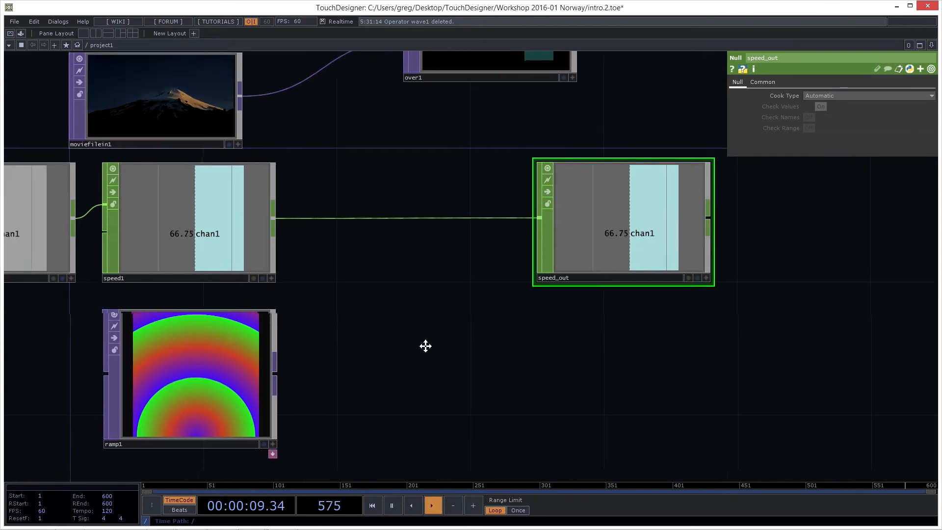
left_click(225, 387)
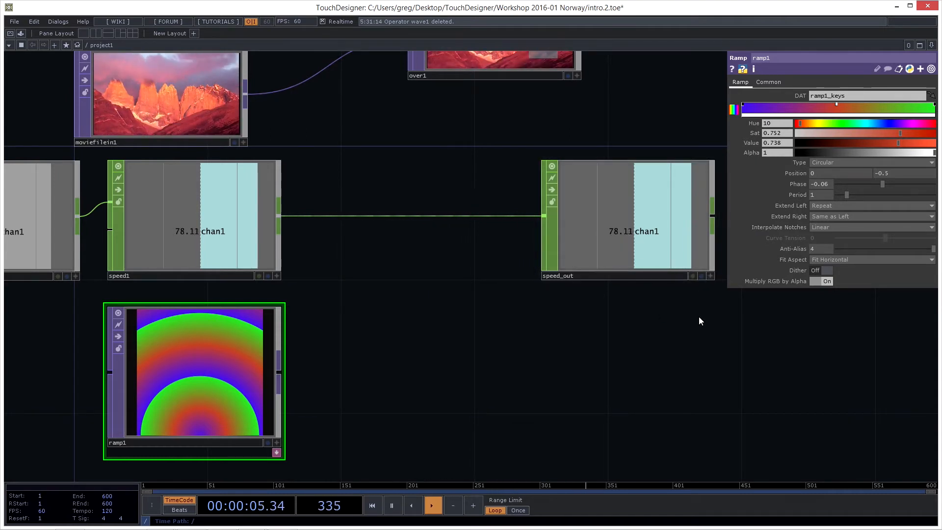
left_click_drag(699, 317, 669, 320)
left_click(662, 273)
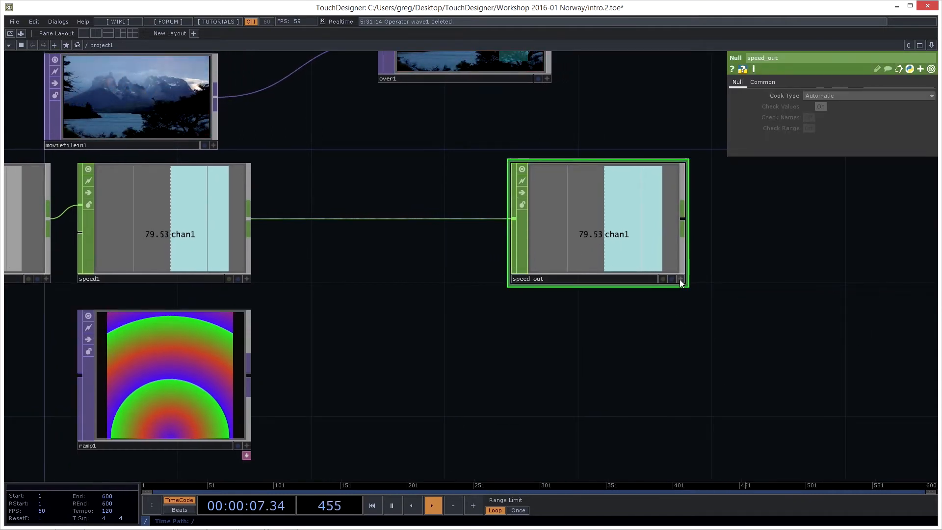
left_click(185, 416)
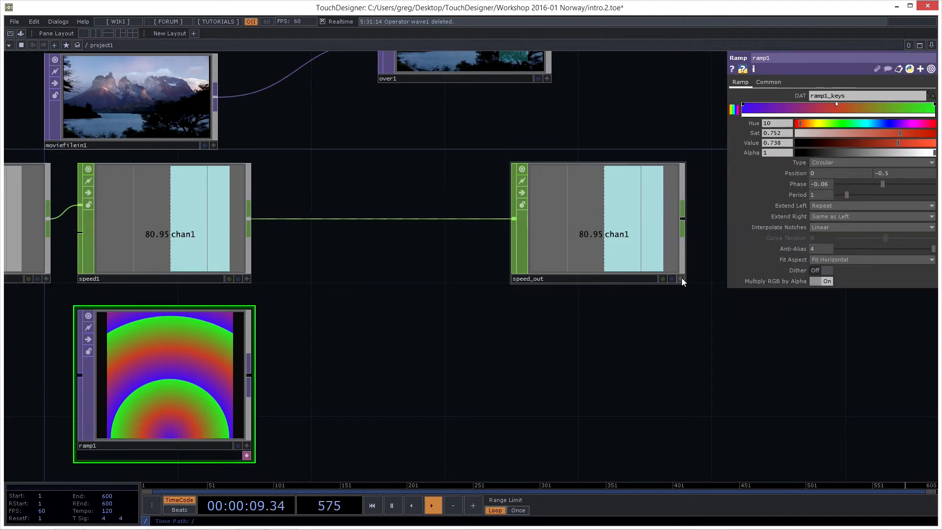
right_click(605, 226)
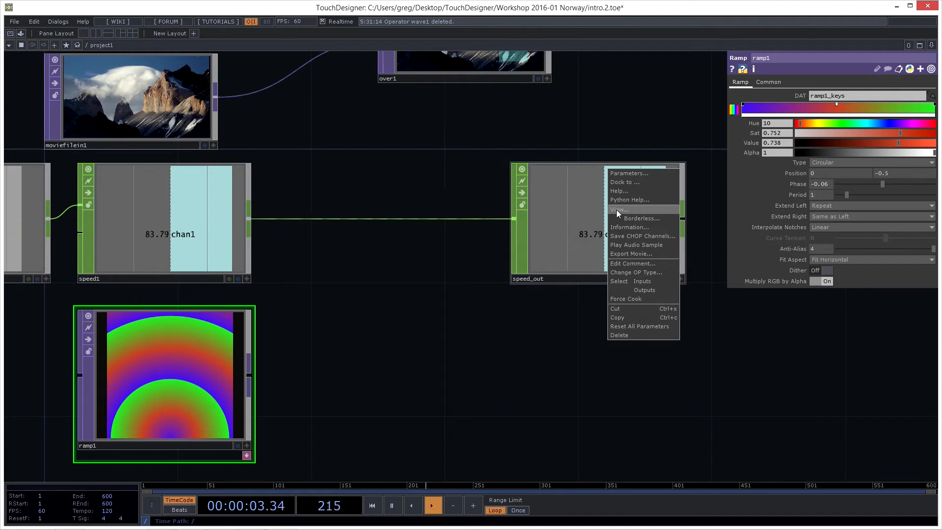
left_click(618, 210)
left_click_drag(128, 40, 584, 69)
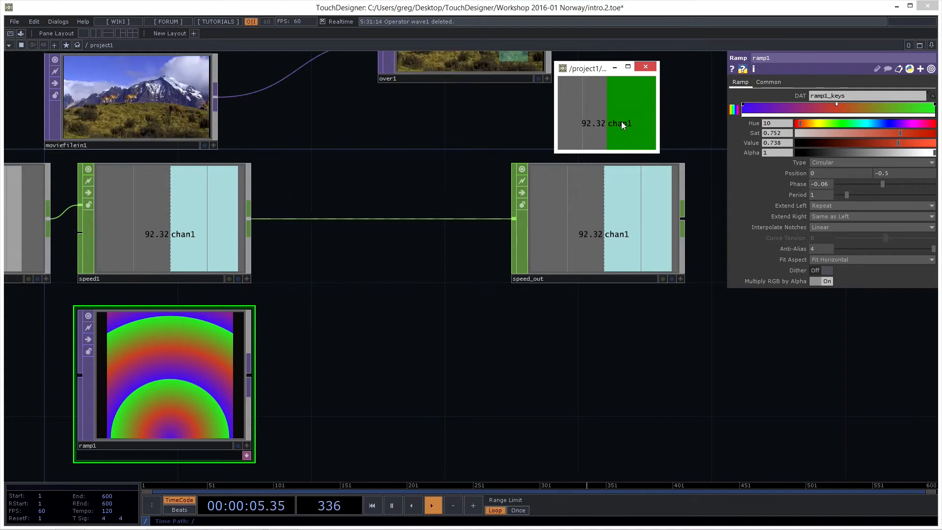
Export the chan1 channel of speed_out to ramp1's Phase parameter with Export CHOP
left_click_drag(624, 126, 797, 185)
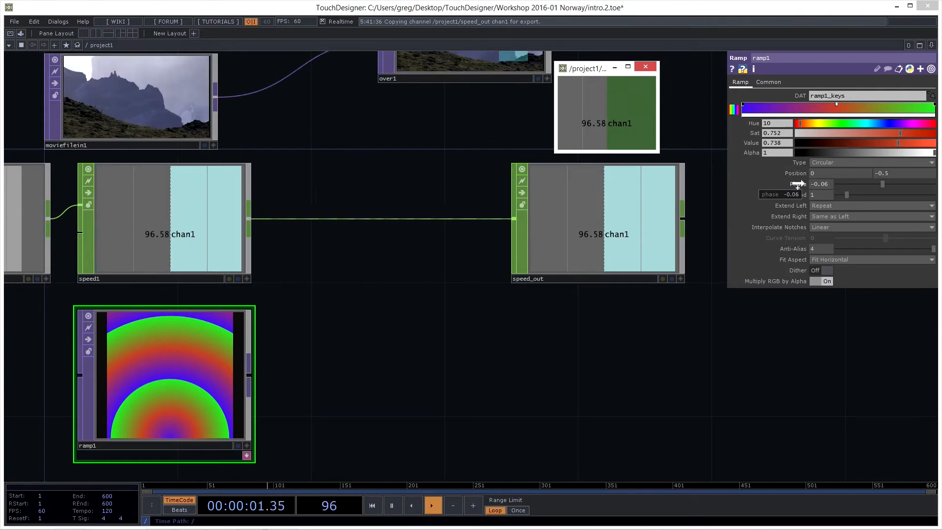
left_click_drag(797, 185, 803, 187)
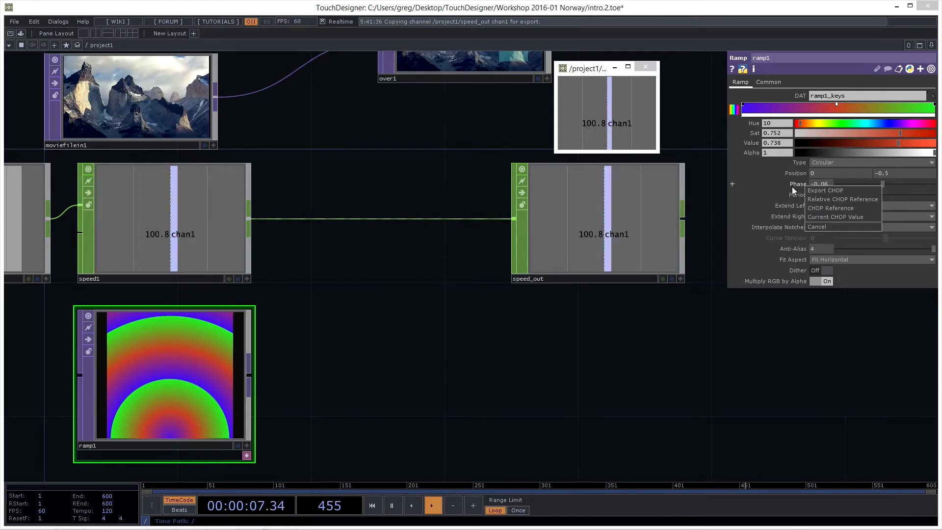
left_click(829, 190)
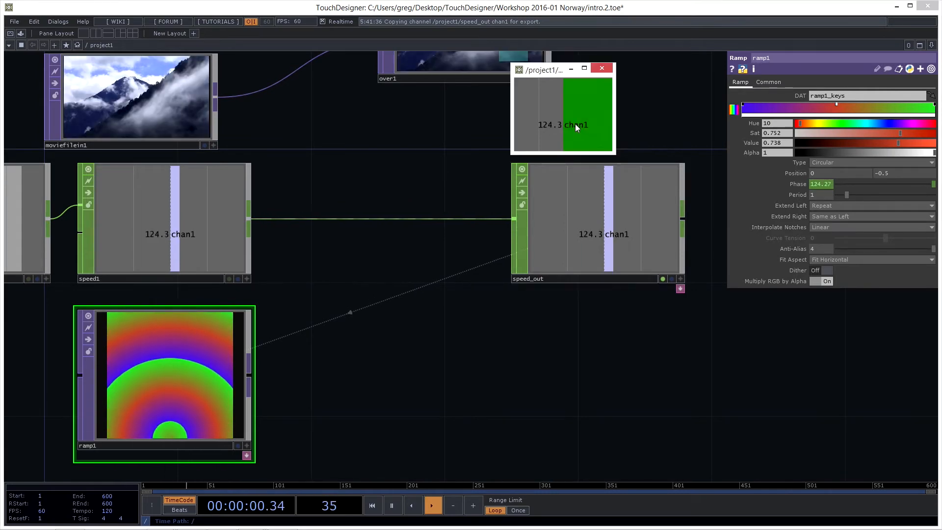
Repeat the chan1 export onto ramp1's Phase, and remove the export from that parameter
left_click_drag(575, 124, 623, 125)
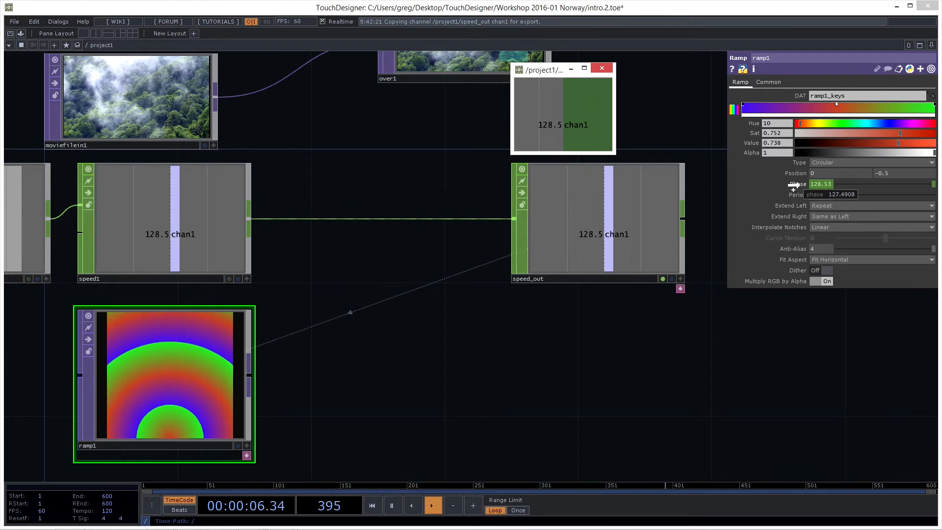
left_click_drag(796, 185, 799, 185)
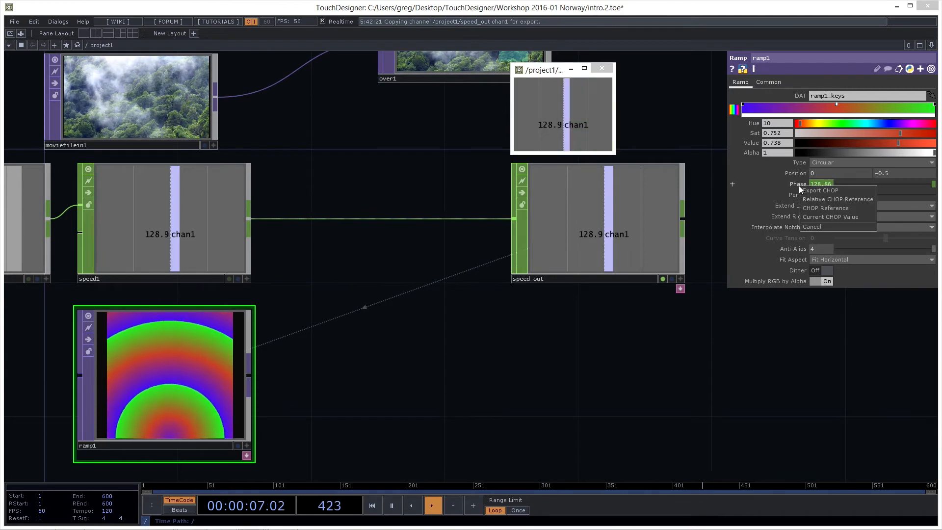
left_click(849, 188)
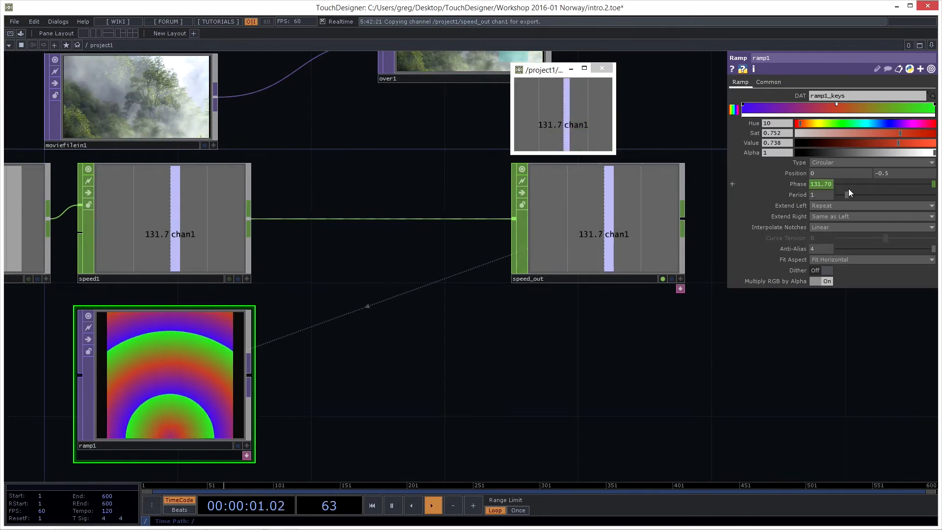
right_click(803, 187)
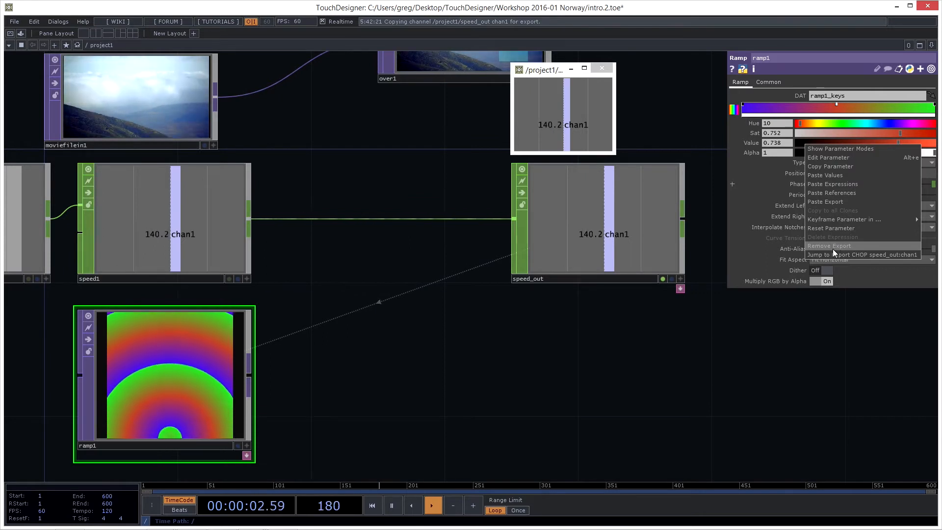
left_click(833, 246)
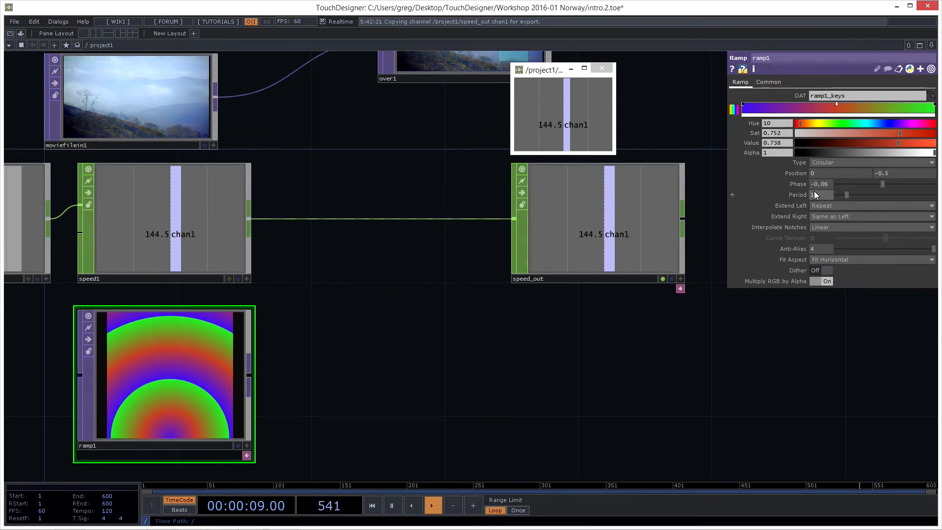
Export speed_out's chan1 to ramp1's Phase again as an Export CHOP and close the separate channel viewer
left_click_drag(576, 123, 579, 124)
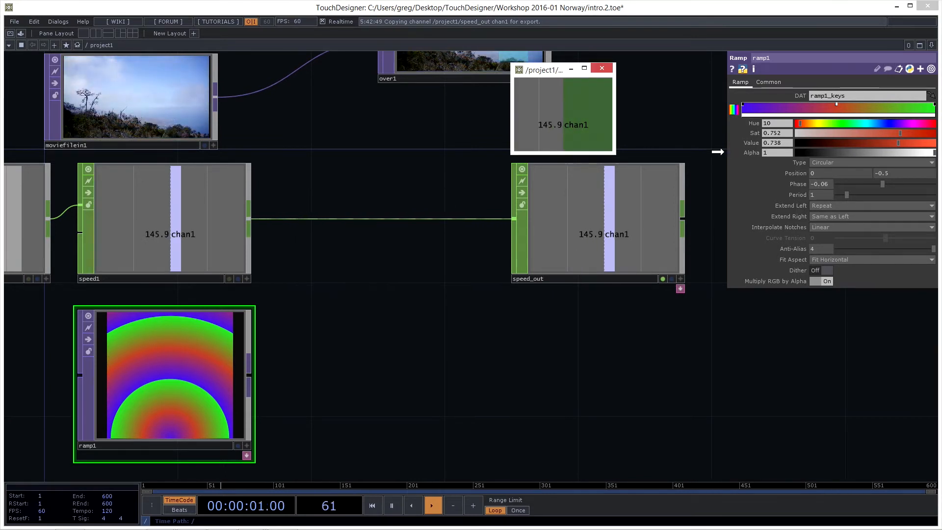
left_click_drag(794, 182, 805, 184)
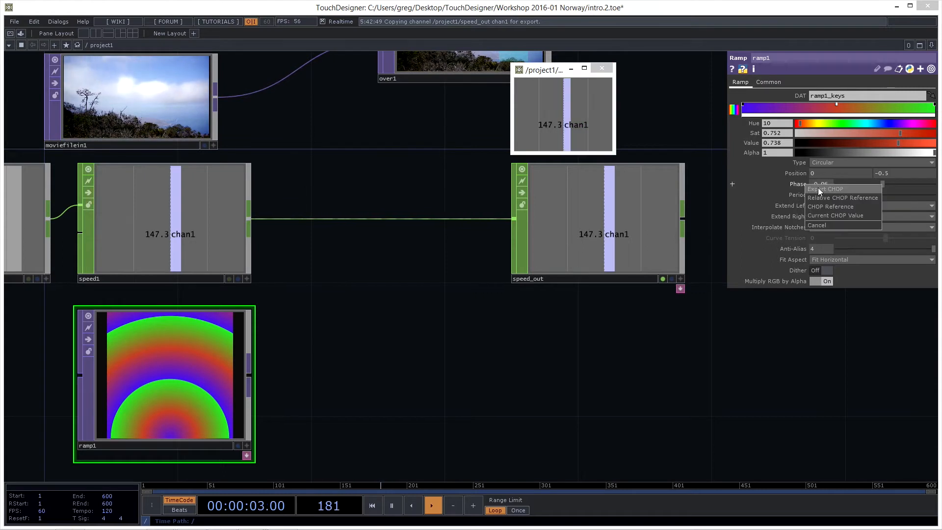
left_click(818, 188)
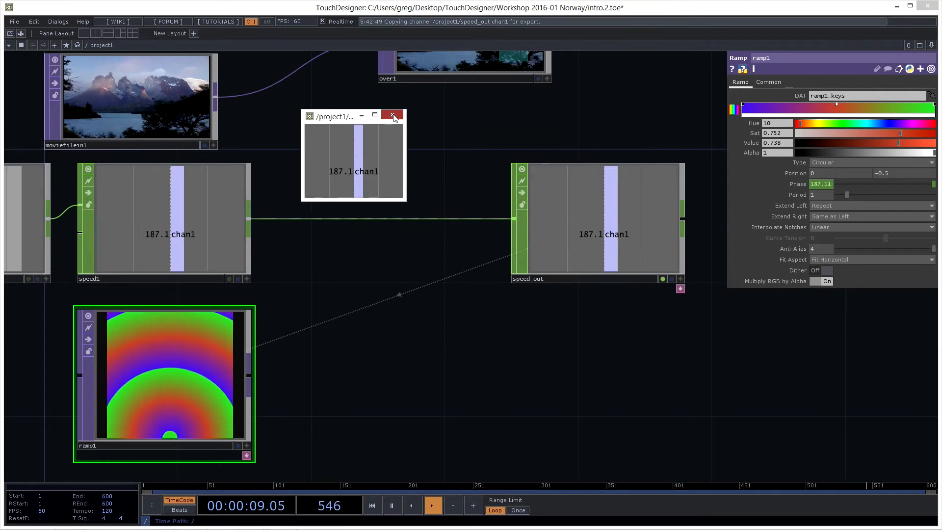
left_click(602, 68)
Expand ramp1's Phase parameter to examine its export source, and inspect the animated ramp up close
left_click_drag(553, 429, 563, 401)
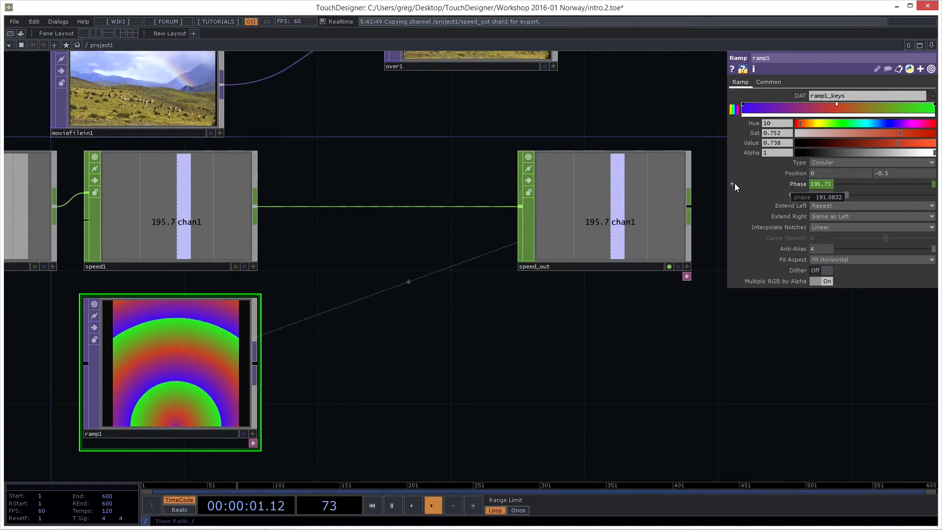
left_click(748, 184)
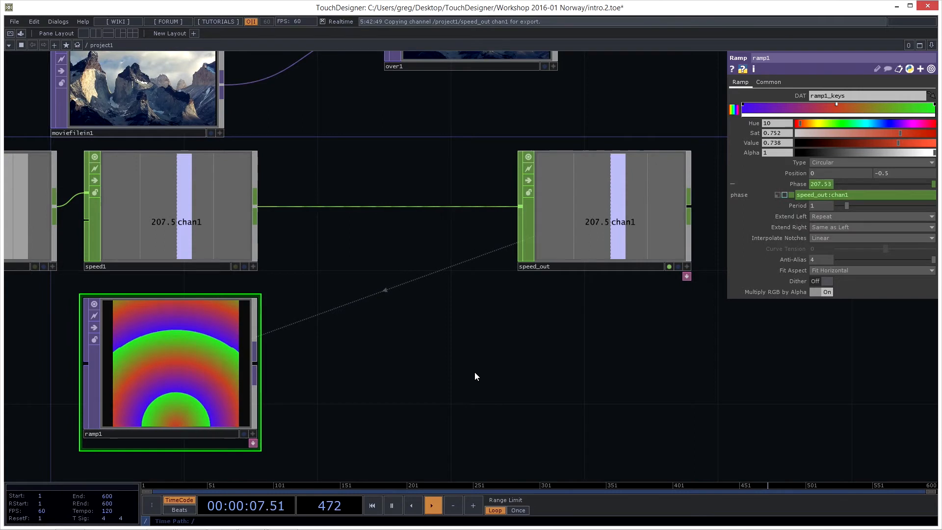
left_click_drag(475, 368, 658, 249)
scroll(591, 272, "up", 5)
left_click_drag(550, 253, 664, 337)
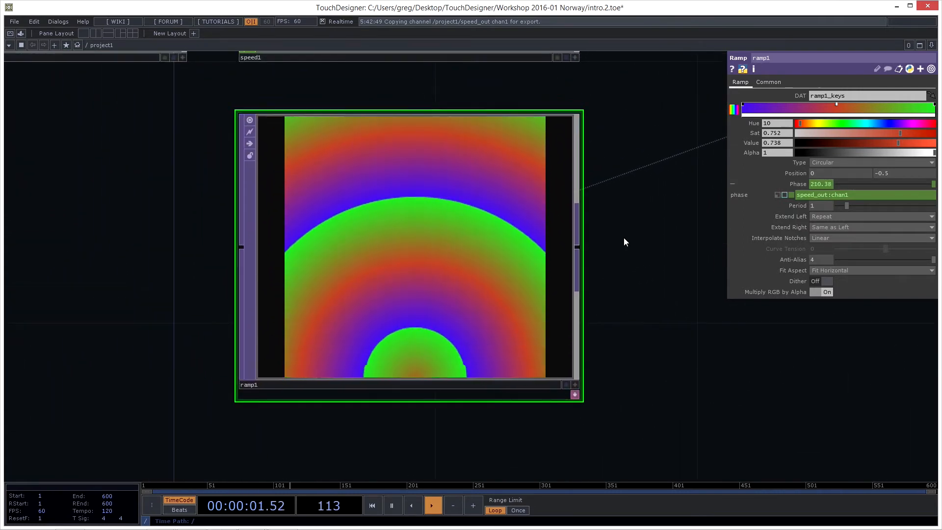
Jump from ramp1's Phase parameter to its export CHOP, speed_out:chan1
mouse_move(795, 185)
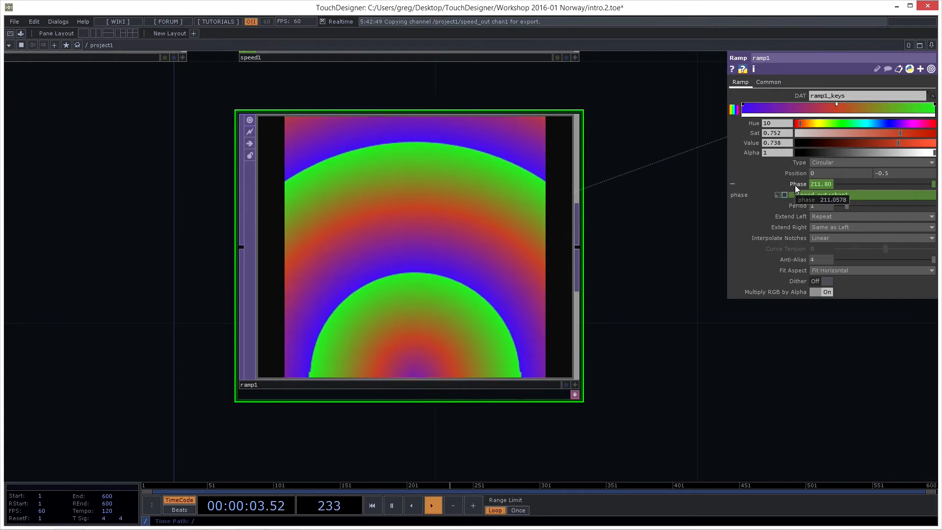
right_click(795, 184)
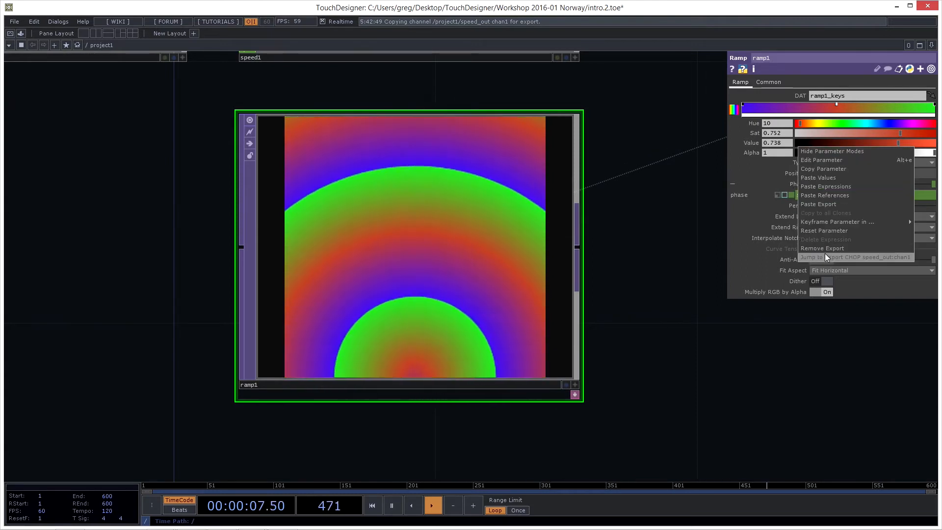
left_click(826, 256)
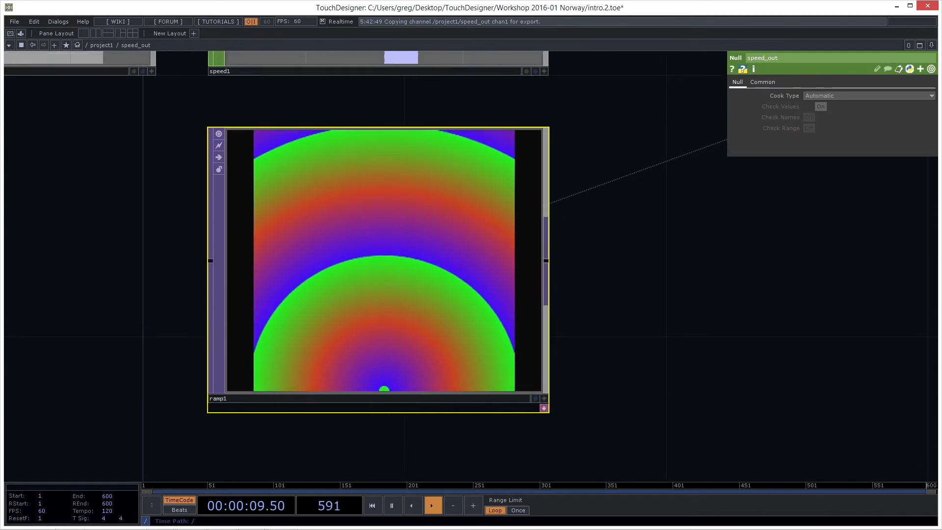
middle_click_drag(849, 259, 810, 258)
left_click_drag(785, 271, 632, 338)
Reselect ramp1 and trace its Phase export back to the speed_out CHOP once more
left_click(232, 334)
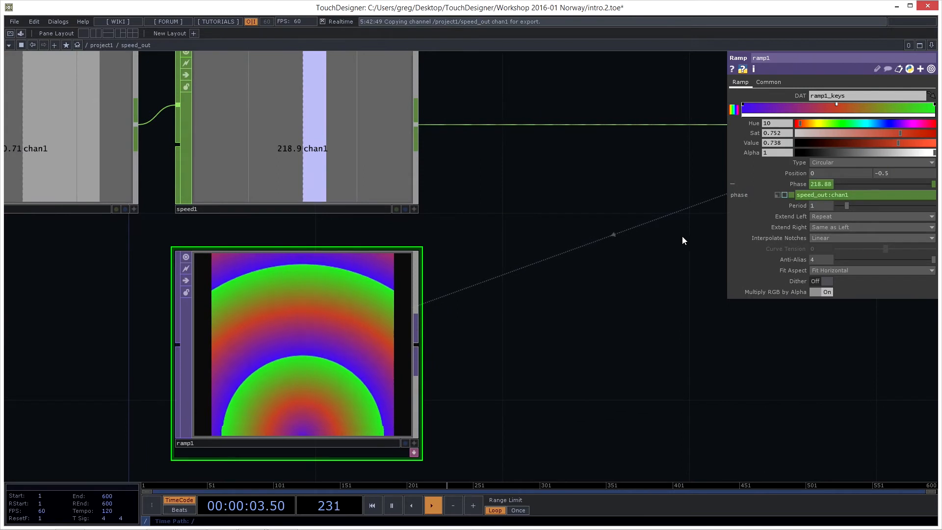
right_click(795, 184)
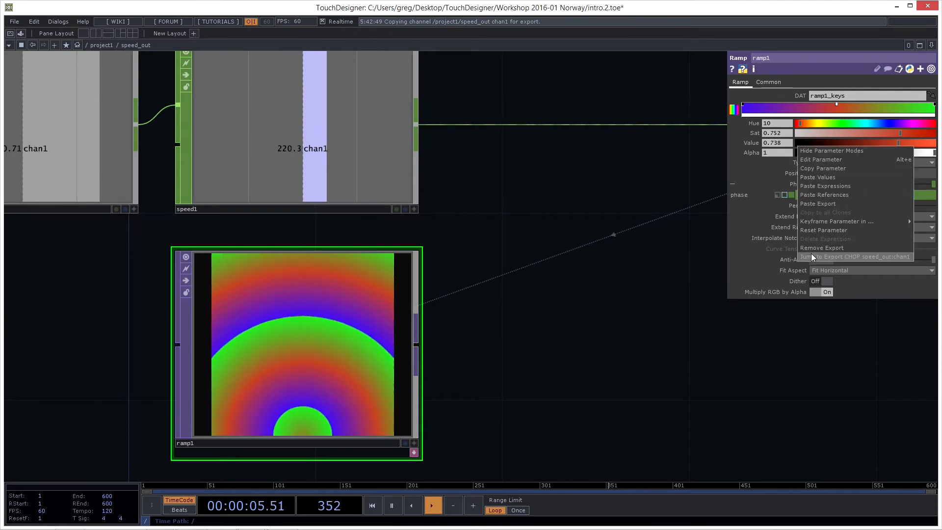
left_click(810, 253)
left_click_drag(816, 270, 641, 296)
left_click(704, 196)
left_click_drag(698, 302, 614, 309)
Insert a Math CHOP on the wire between speed1 and speed_out
middle_click_drag(675, 273, 639, 301)
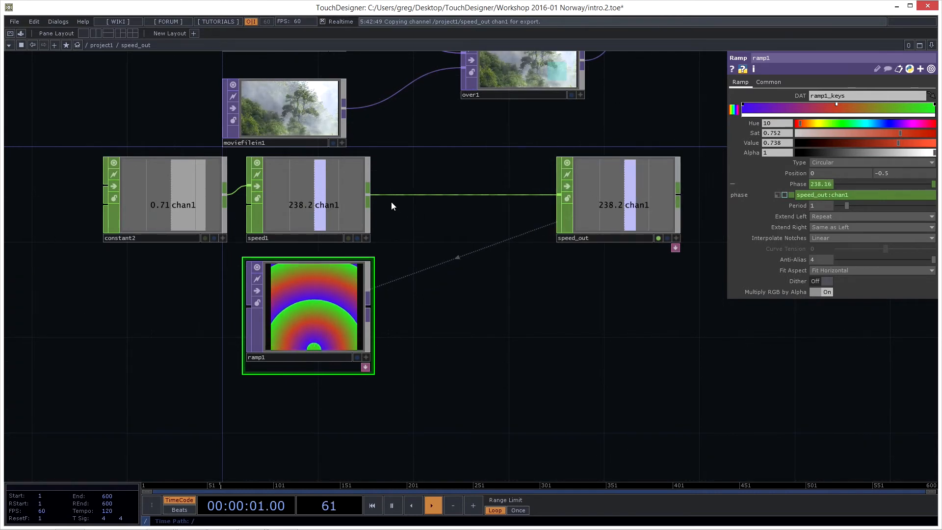
right_click(420, 195)
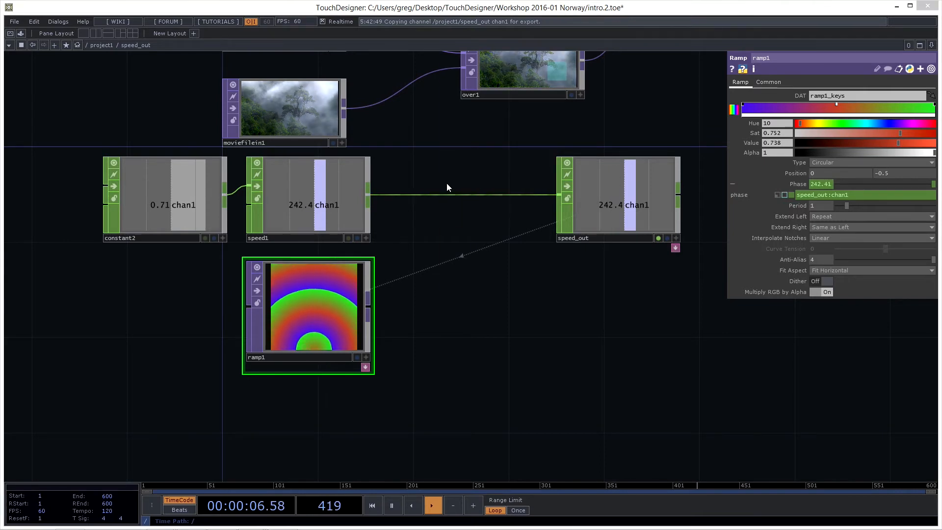
left_click(446, 183)
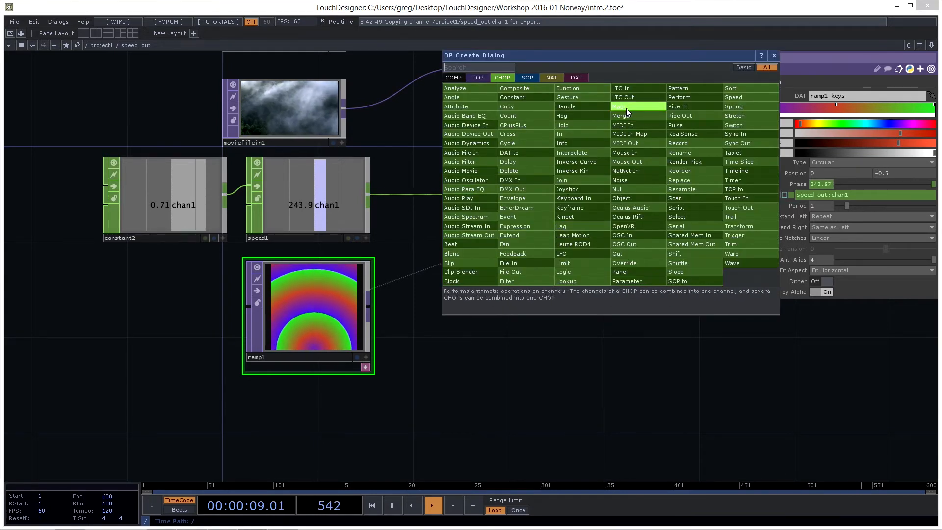
type("math")
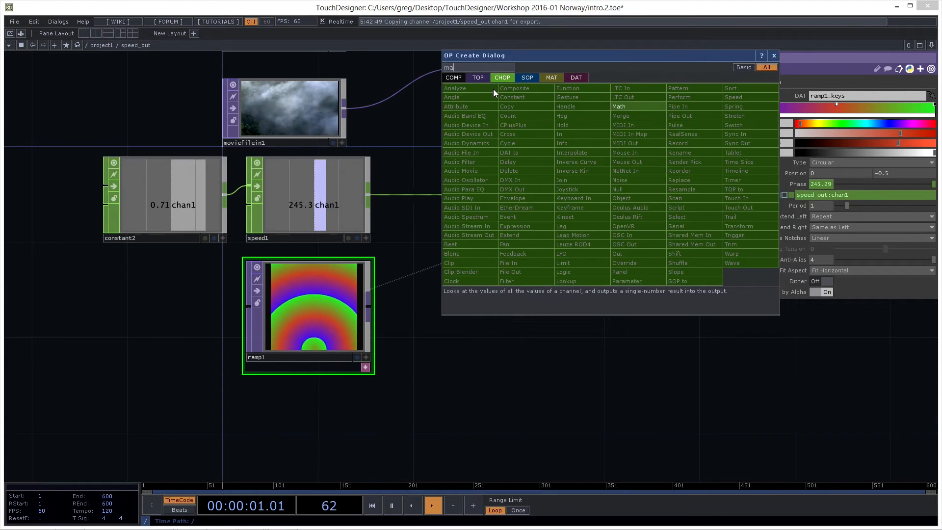
left_click(619, 106)
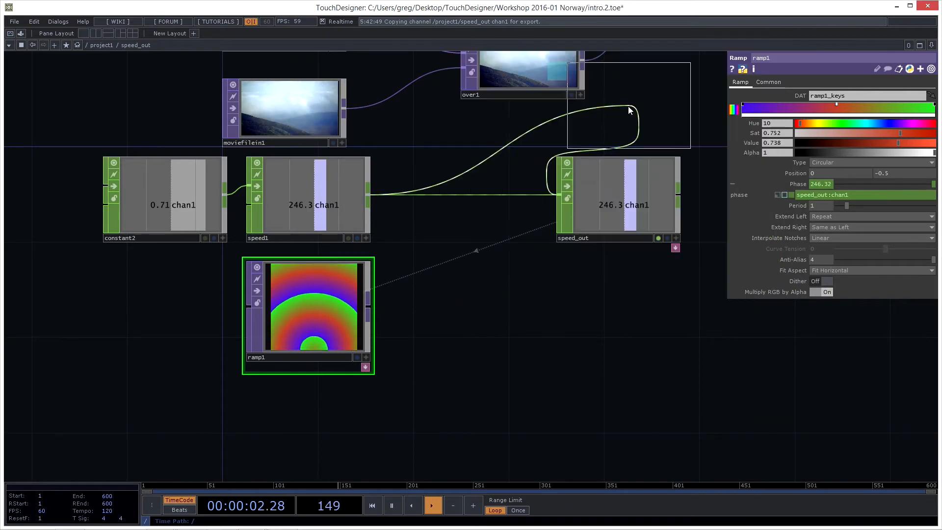
left_click(465, 194)
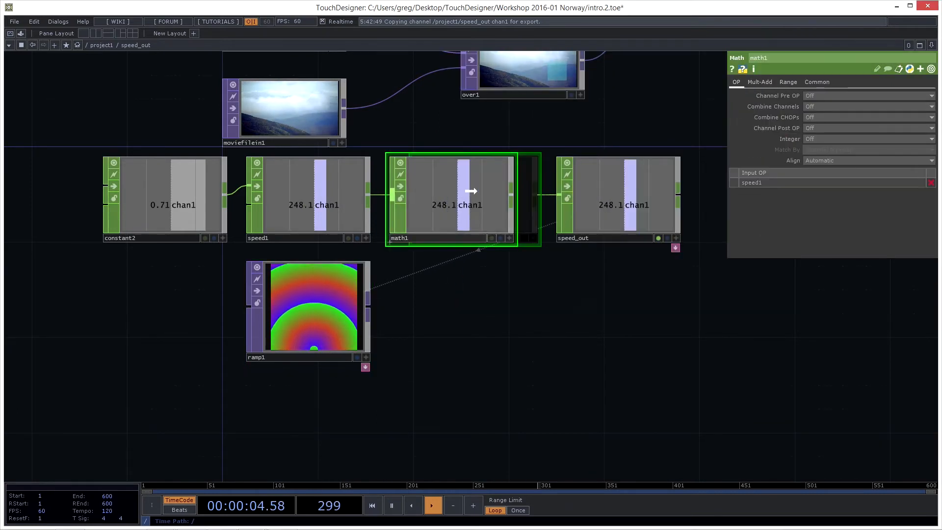
Set the Math CHOP's Multiply to 0 to test its effect on the channel, and delete the Math CHOP
left_click(758, 83)
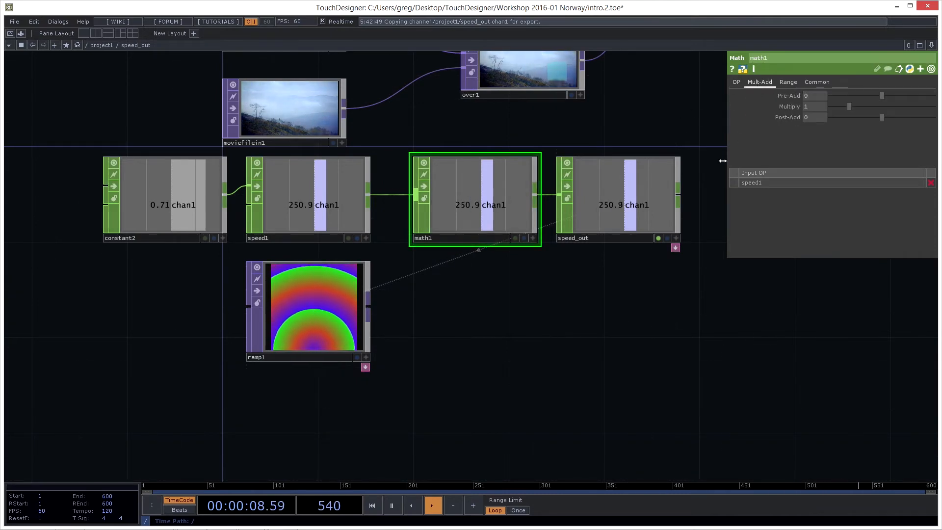
left_click_drag(459, 224, 451, 206)
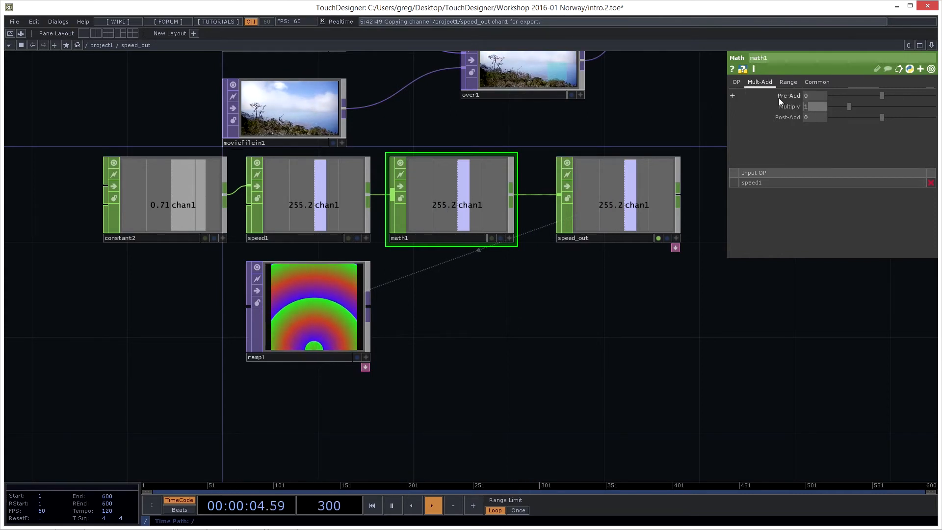
type("0")
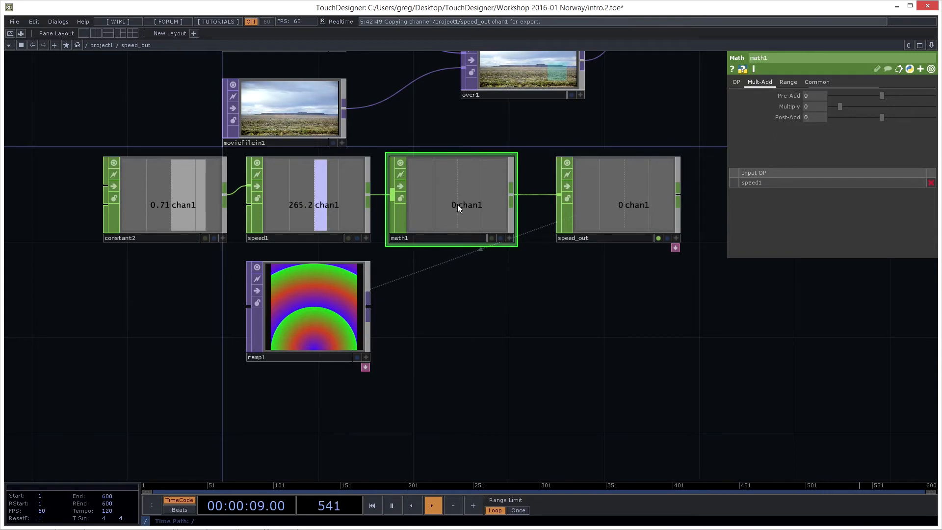
key("Delete")
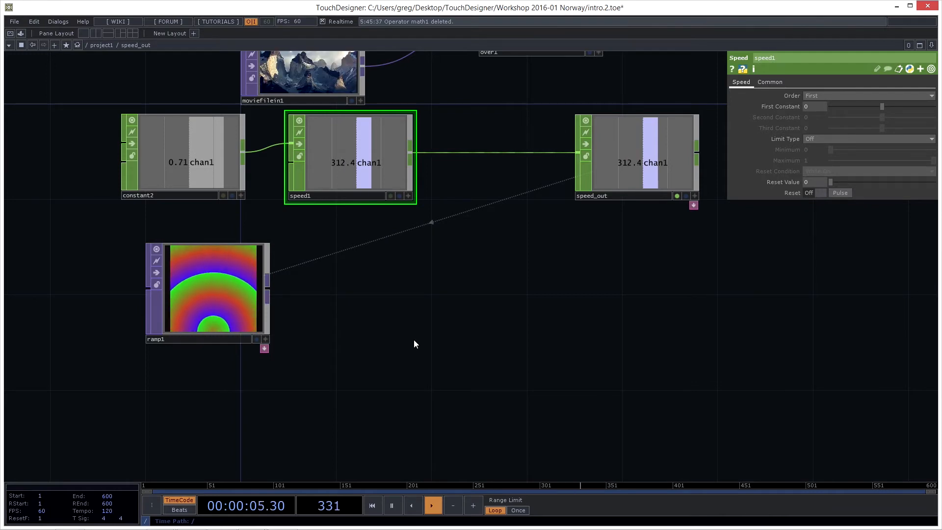
Add a Composite TOP to the network in the empty area below speed1
key("Tab")
left_click(280, 281)
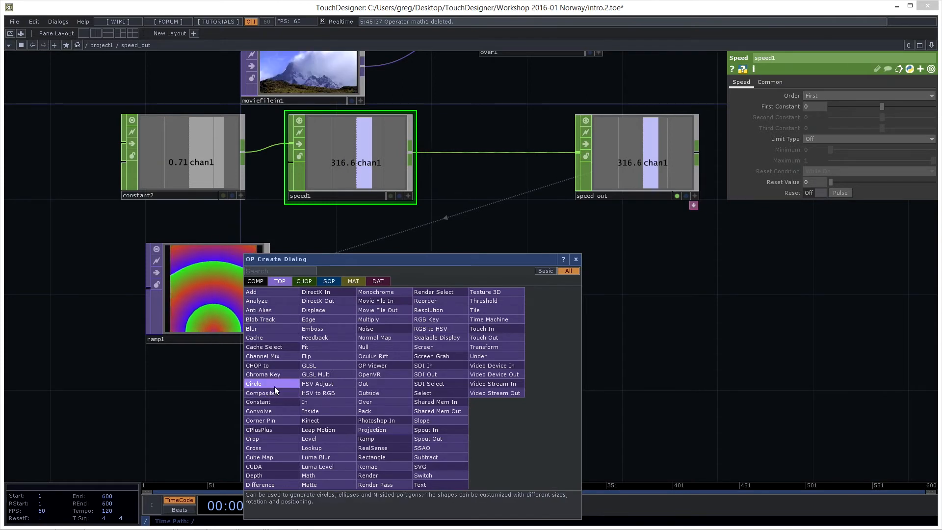
type("c")
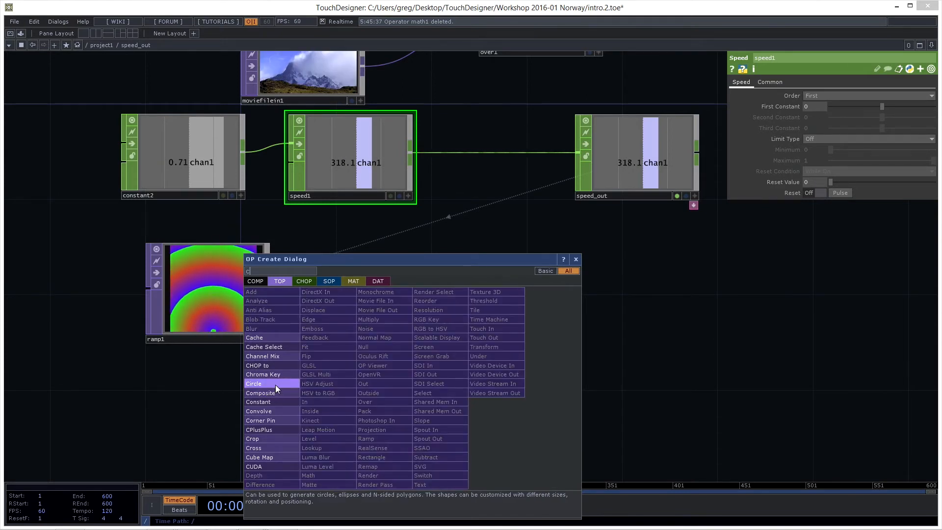
type("omp")
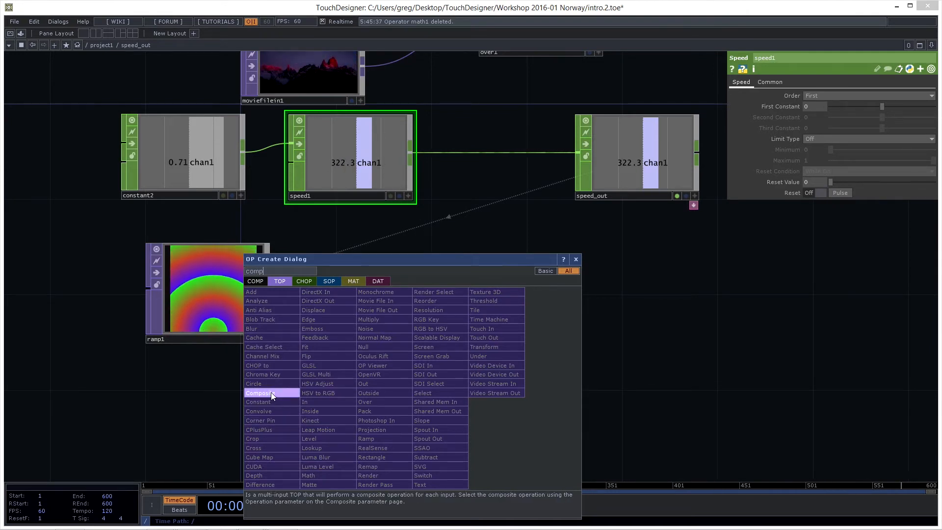
left_click(271, 393)
left_click(440, 342)
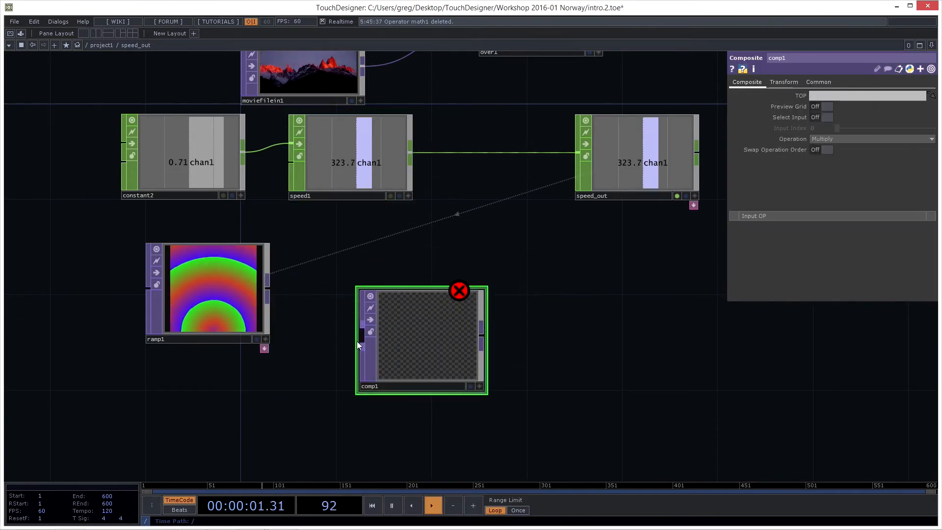
Wire ramp1 into the Composite TOP and move the Composite farther away from ramp1
left_click_drag(268, 287, 350, 328)
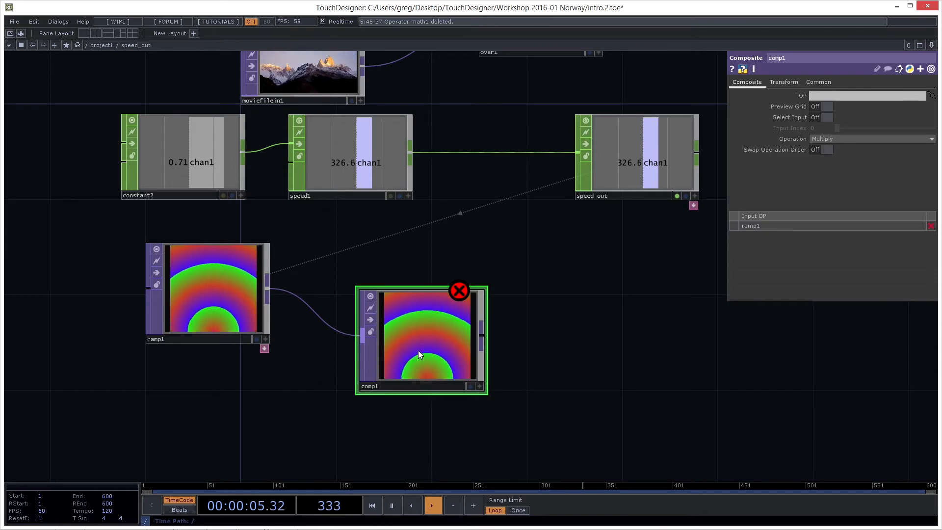
left_click_drag(418, 350, 466, 350)
left_click_drag(324, 373, 347, 364)
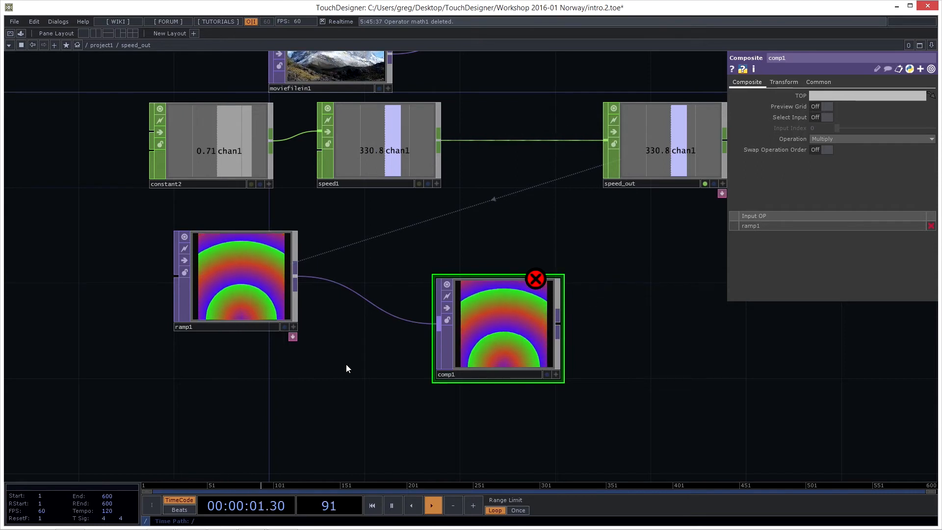
Copy ramp1 and paste the duplicate directly below the original
left_click(240, 277)
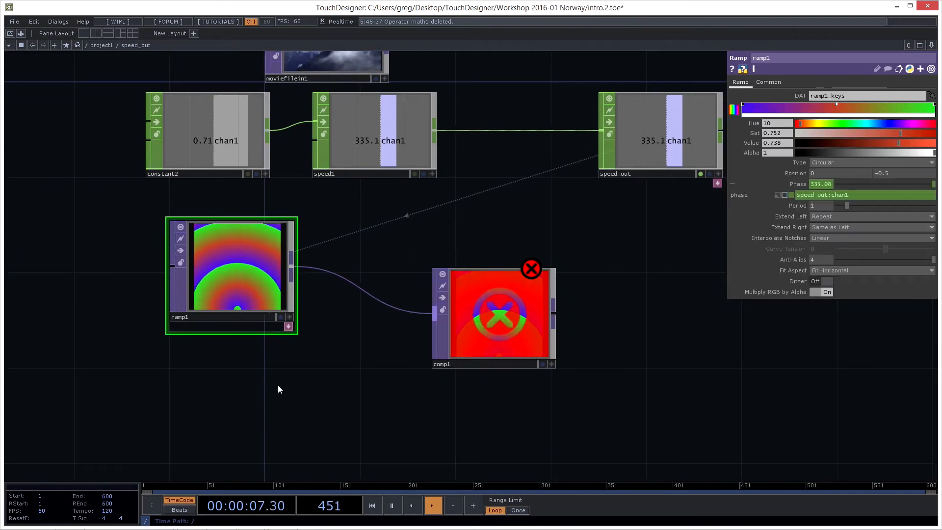
key("ctrl+c")
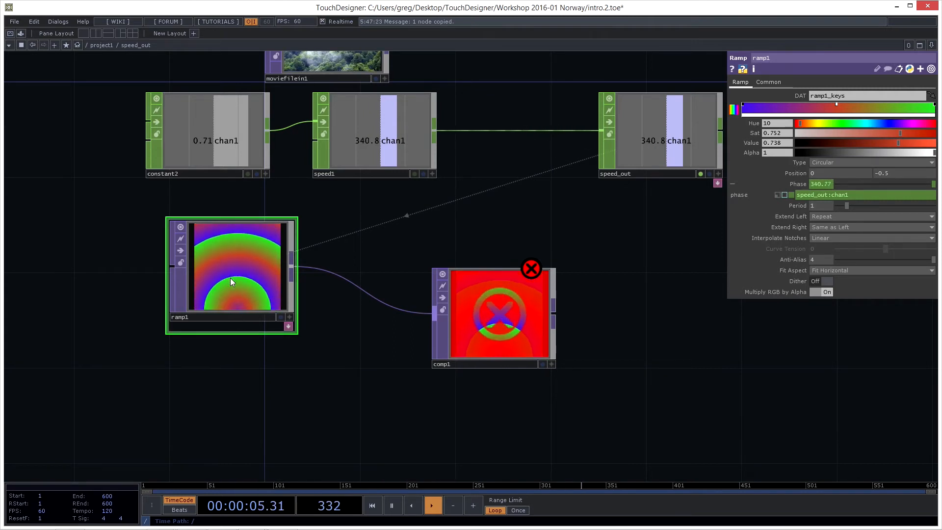
key("ctrl+v")
left_click_drag(321, 376, 319, 368)
left_click_drag(228, 349, 228, 372)
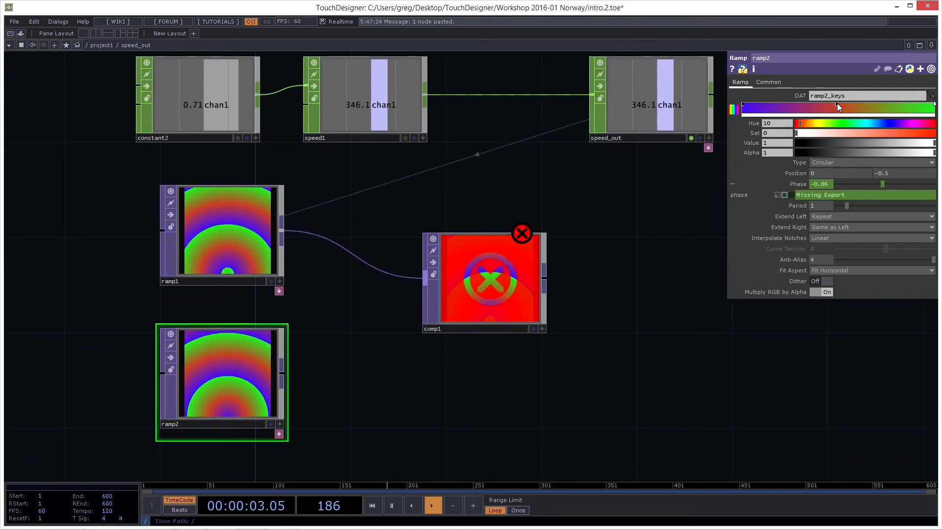
Recolor ramp2's gradient keys: yellow in the middle, magenta with hue 310 at the start, and orange with hue 34 at the end
left_click(837, 106)
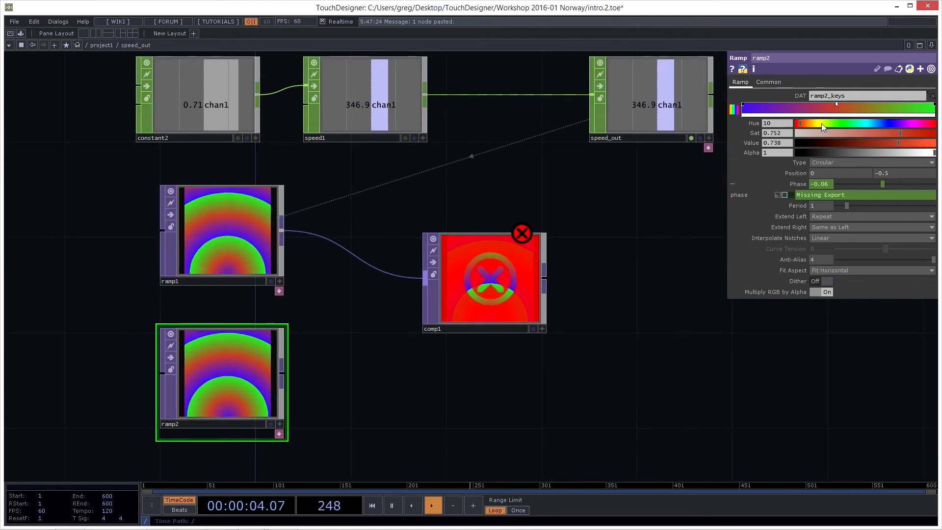
left_click(822, 123)
left_click(743, 106)
left_click_drag(898, 123, 916, 123)
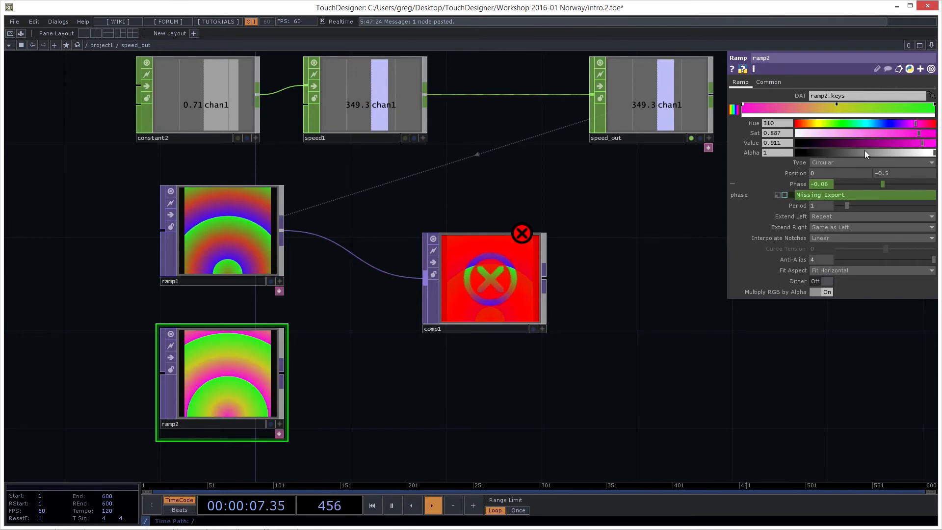
left_click(934, 106)
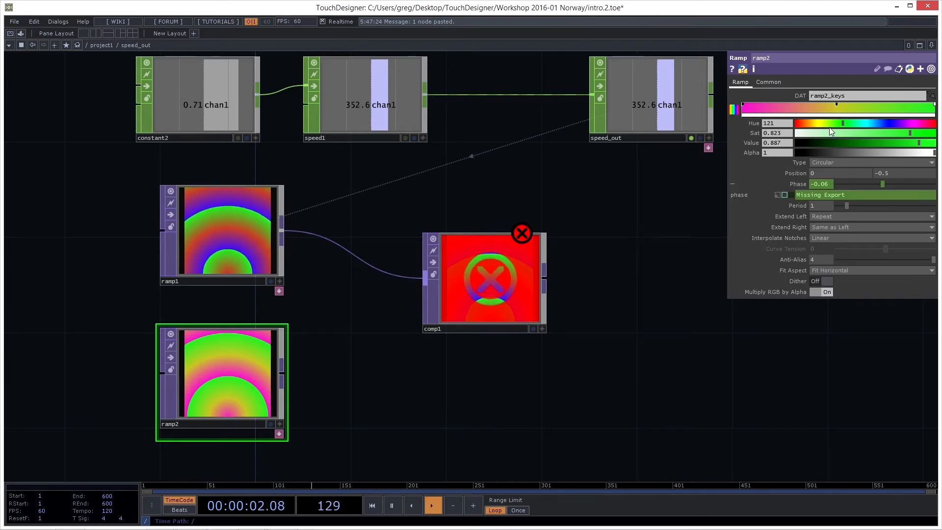
left_click(810, 123)
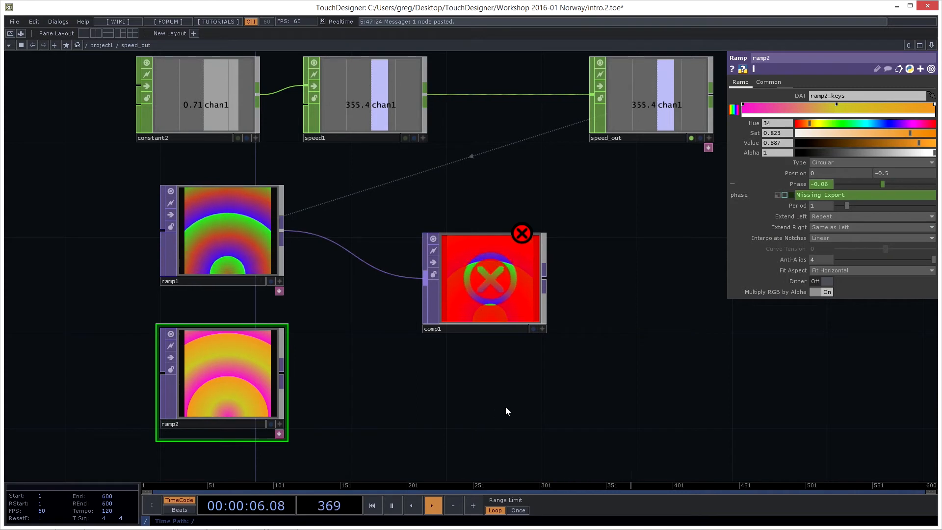
Set ramp2's vertical Position to 0.2 and delete the duplicate ramp
middle_click(889, 174)
middle_click_drag(889, 175, 889, 175)
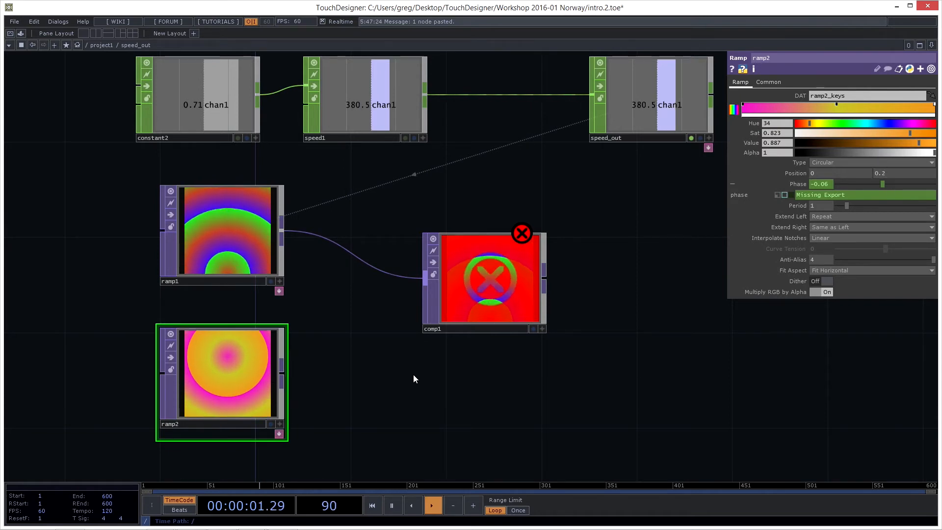
key("Delete")
Paste another copy of ramp1 below the original and delete it again
left_click(222, 250)
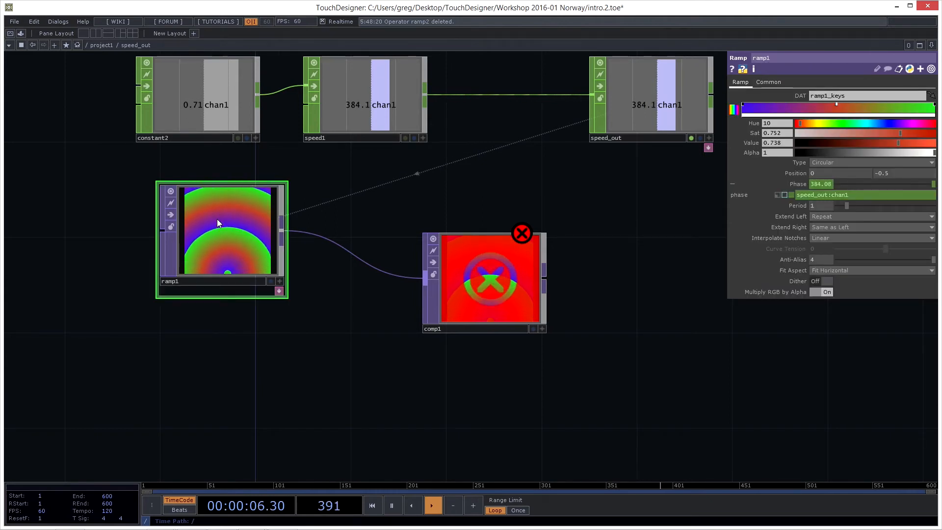
key("ctrl+v")
left_click_drag(231, 363, 228, 396)
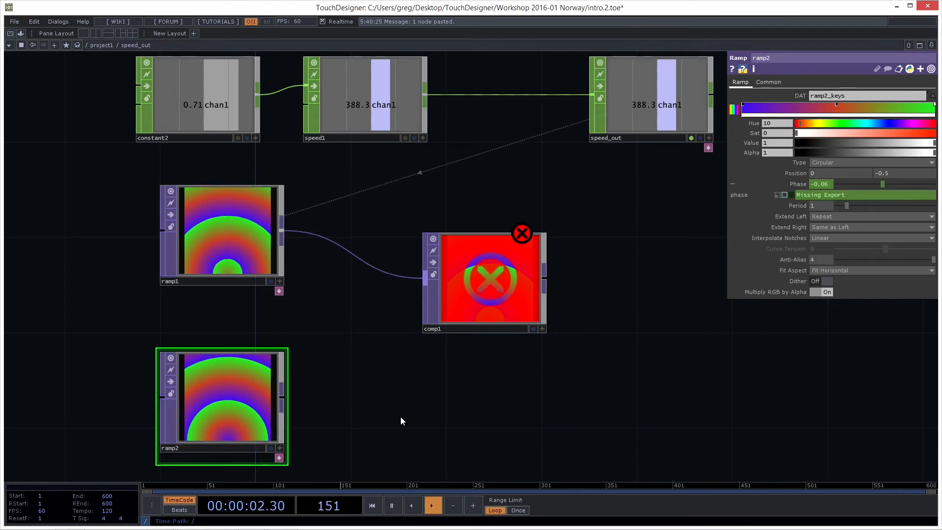
key("Delete")
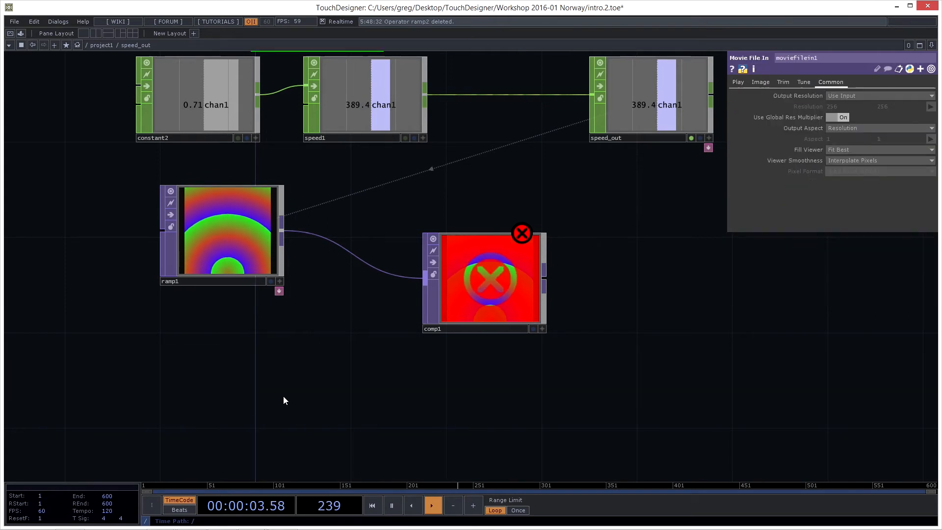
Copy ramp1, paste the duplicate below it, and turn off the viewer on the original ramp1 node
right_click(236, 229)
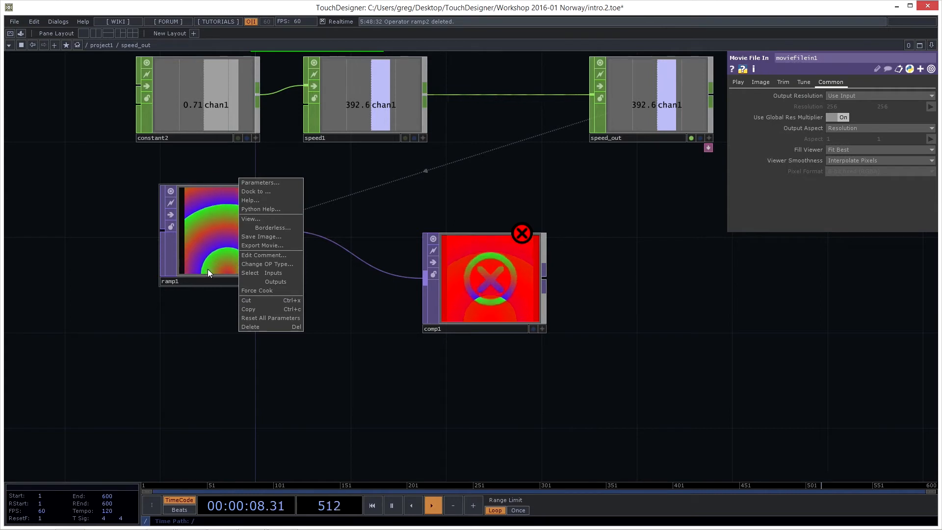
left_click(214, 228)
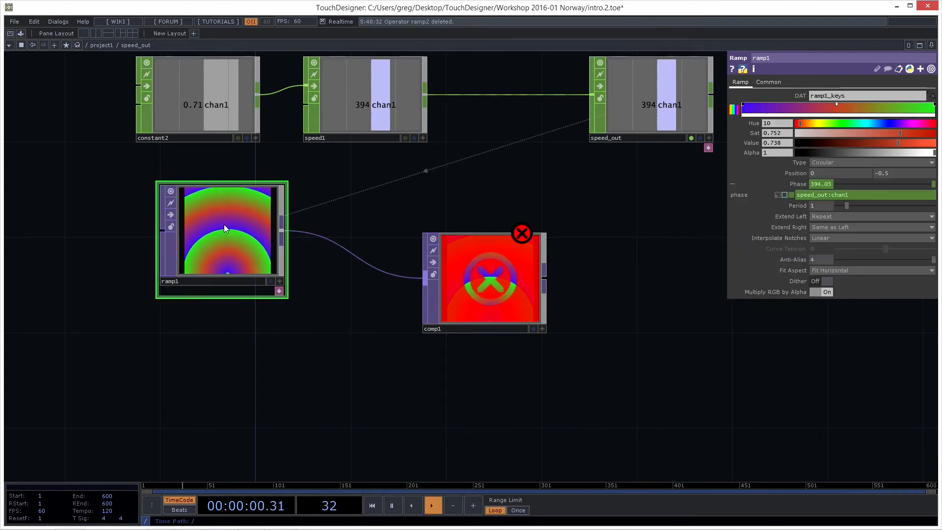
right_click(226, 223)
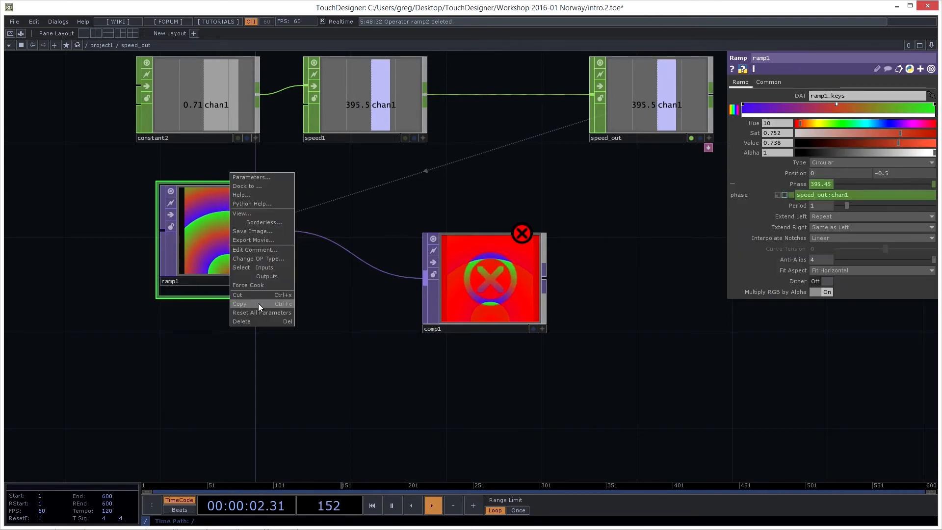
left_click(281, 304)
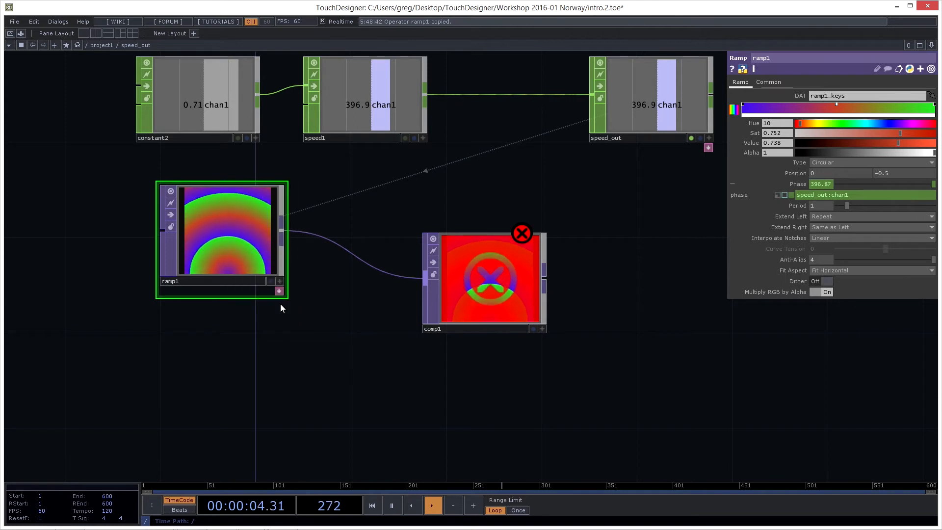
right_click(224, 383)
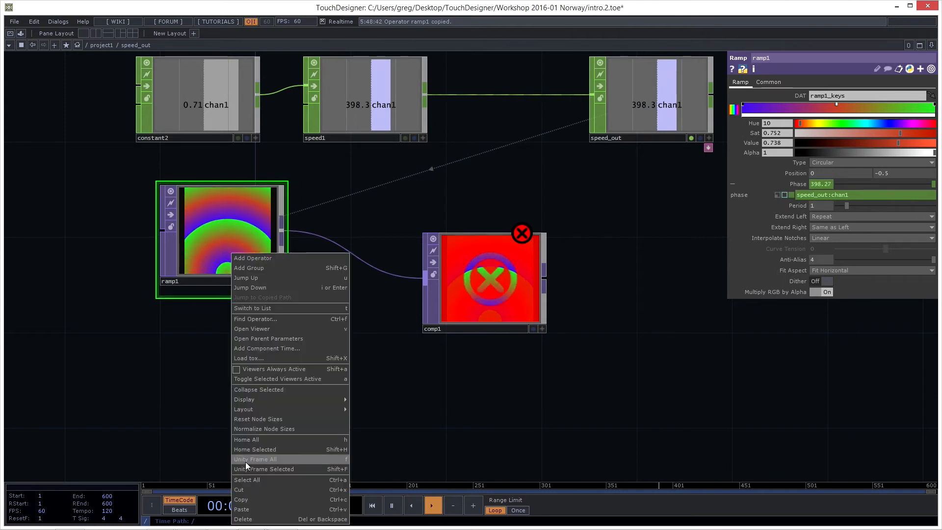
left_click(268, 510)
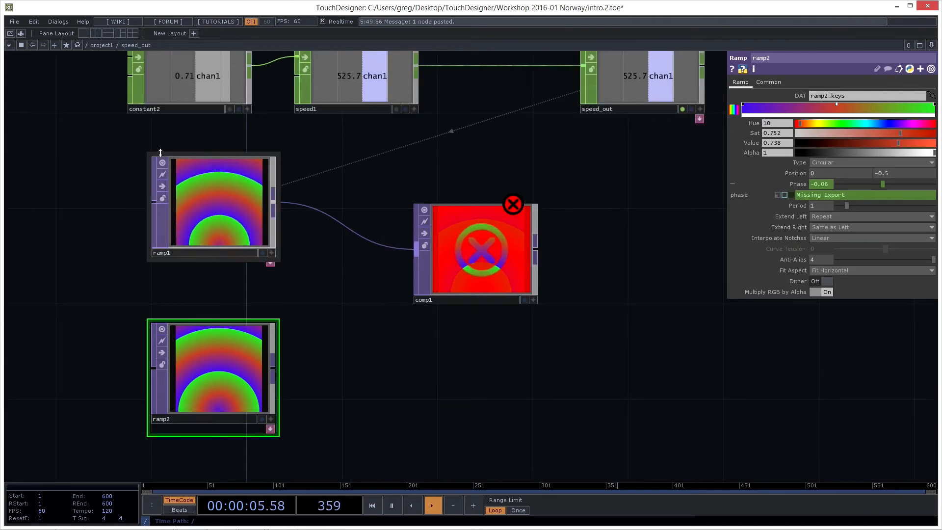
left_click(161, 164)
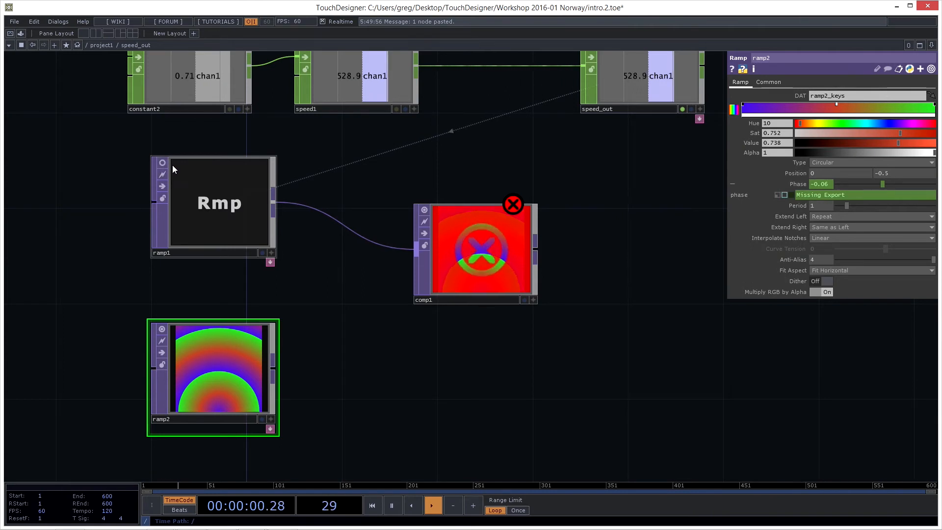
left_click_drag(673, 322, 622, 329)
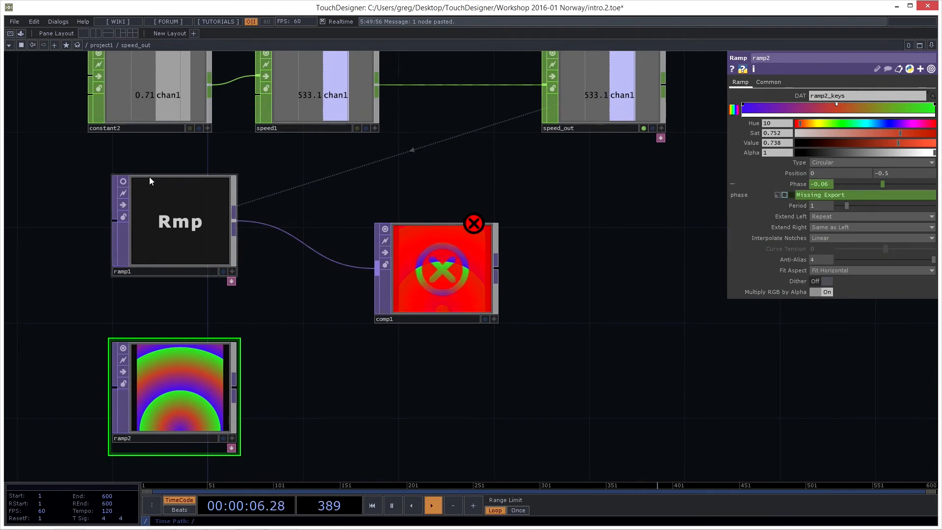
Turn ramp1's viewer back on and recolor ramp2's gradient keys: hue 294 in the middle, yellow-orange at the start, hue 47 at the end
left_click(123, 180)
left_click_drag(315, 375, 348, 353)
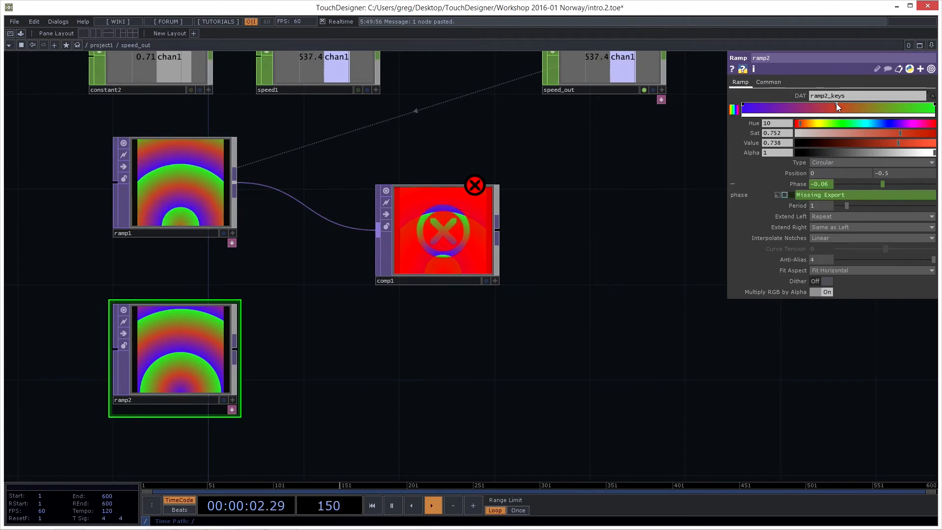
left_click(910, 124)
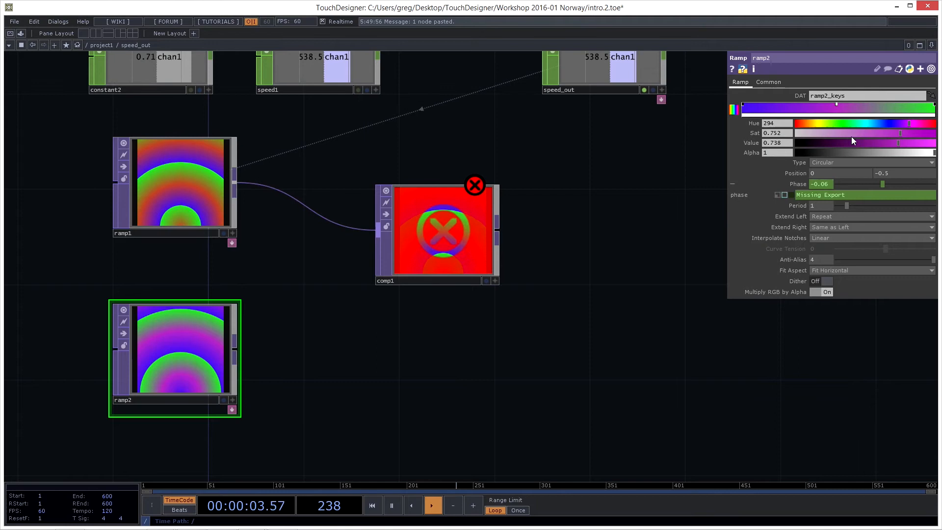
left_click(743, 105)
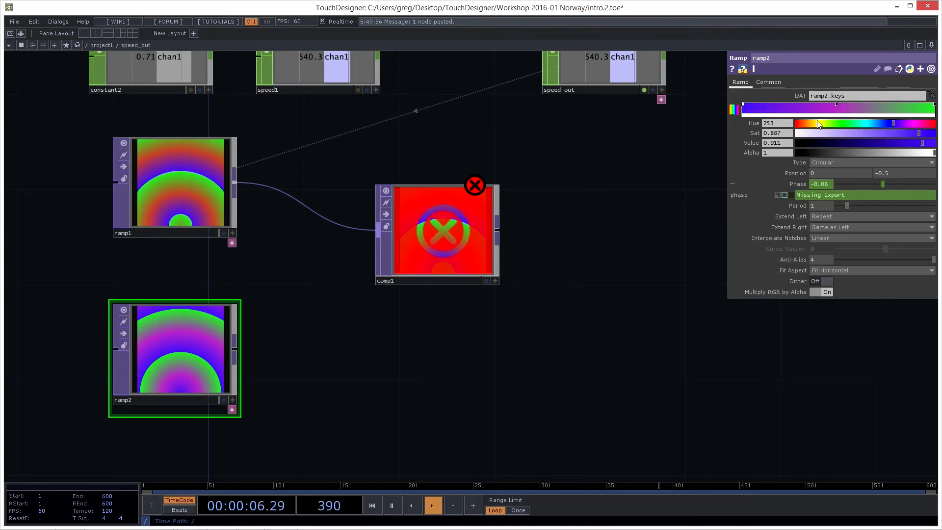
left_click(816, 124)
left_click(934, 105)
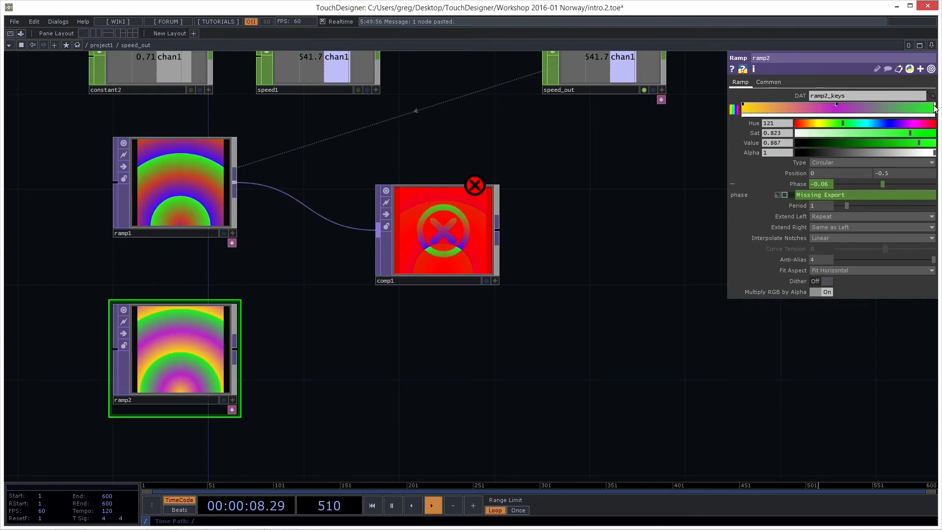
left_click(815, 124)
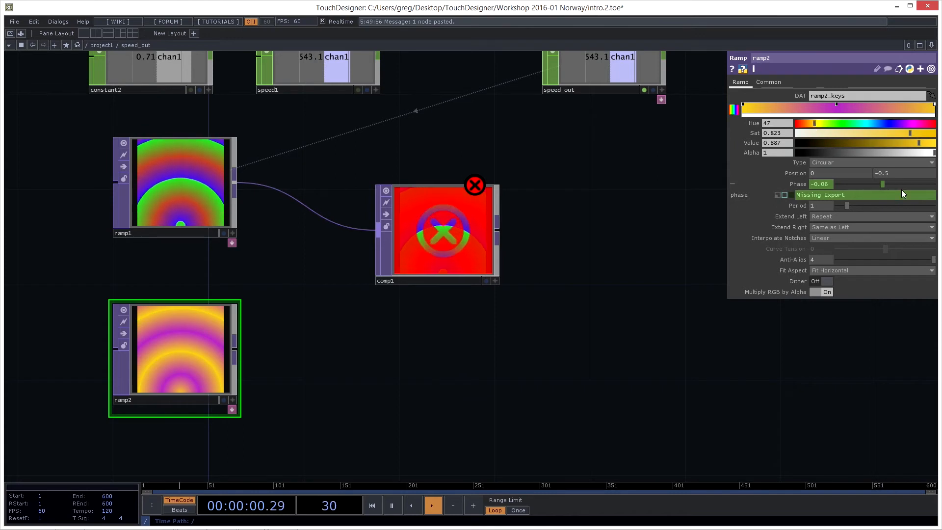
Set ramp2's vertical Position to 0.3 and move the comp1 node slightly down and farther from the ramps
middle_click_drag(883, 173, 904, 156)
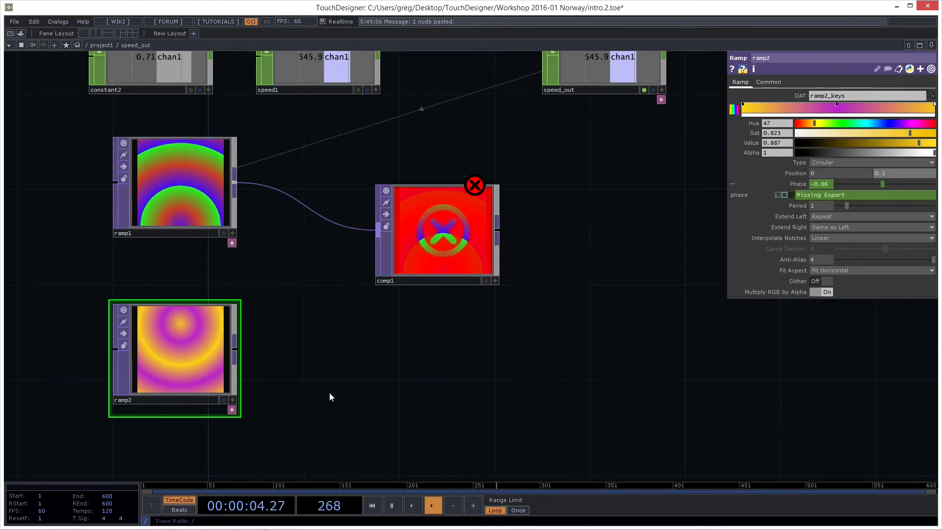
left_click_drag(434, 264, 456, 288)
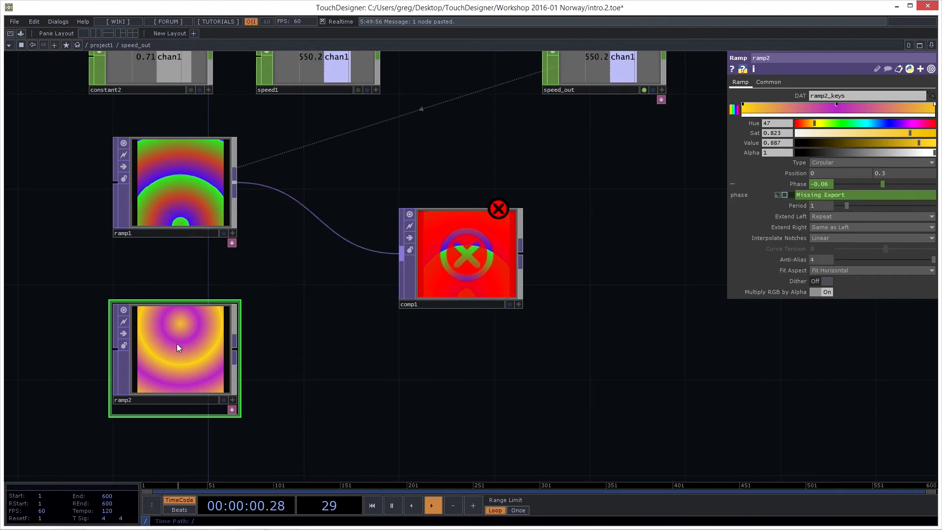
left_click_drag(591, 141, 602, 154)
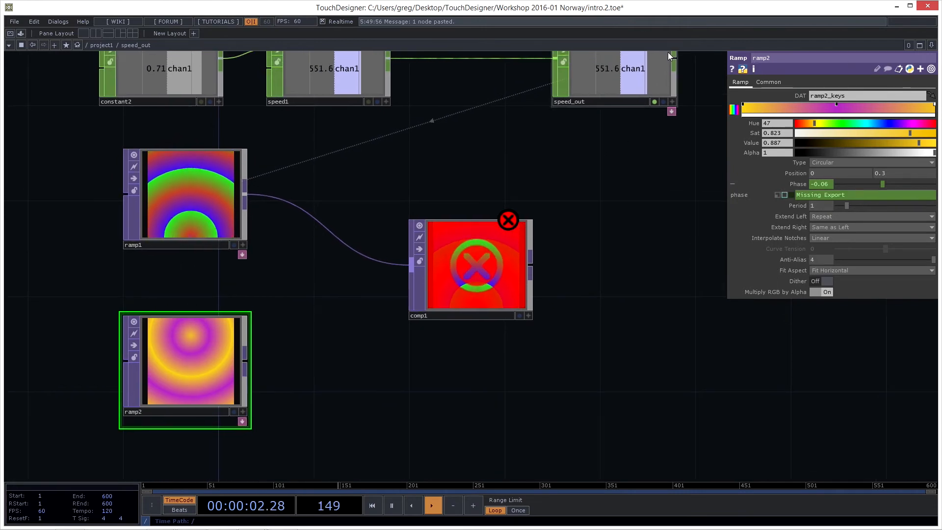
Copy ramp1's Phase parameter and paste it as a reference into ramp2's Phase
left_click(205, 211)
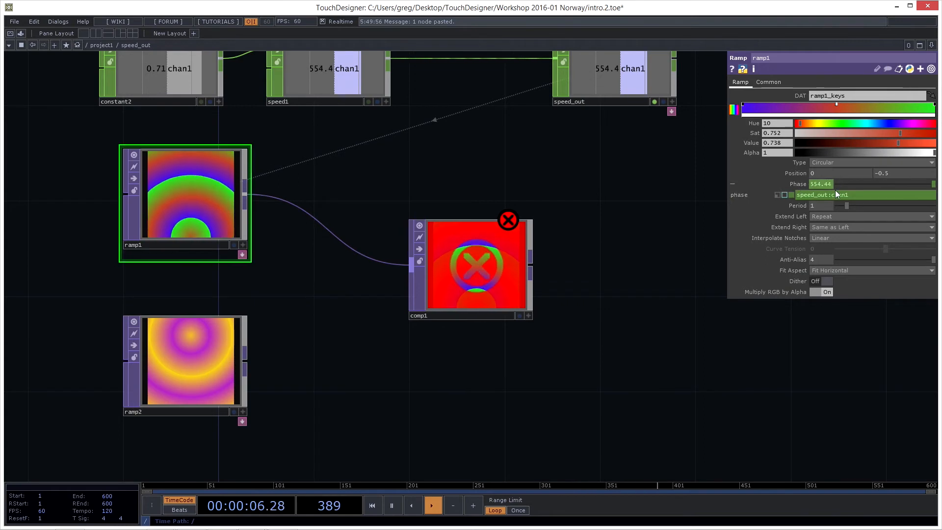
right_click(797, 183)
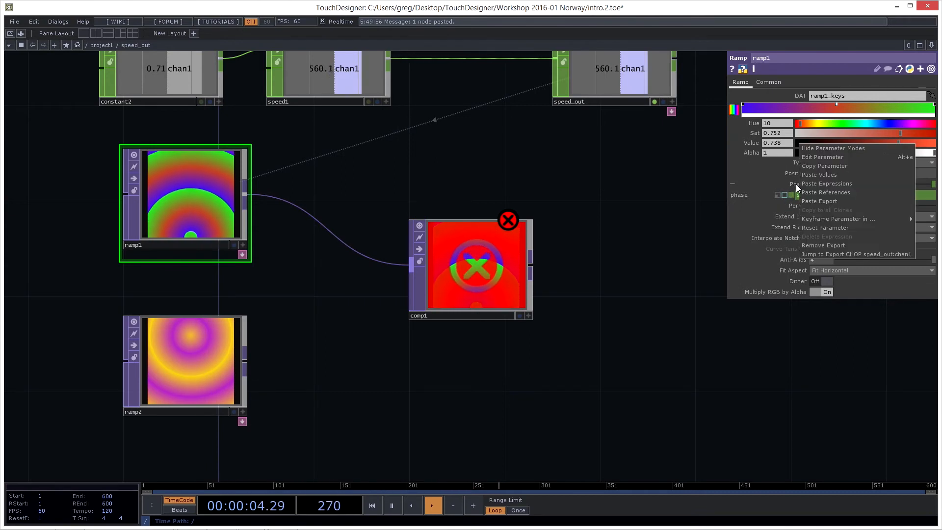
left_click(840, 166)
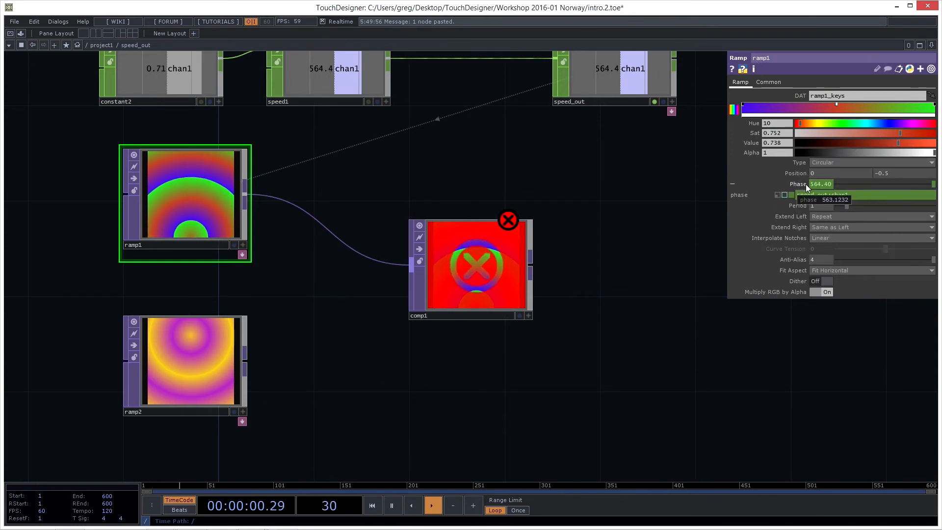
right_click(799, 184)
left_click(824, 167)
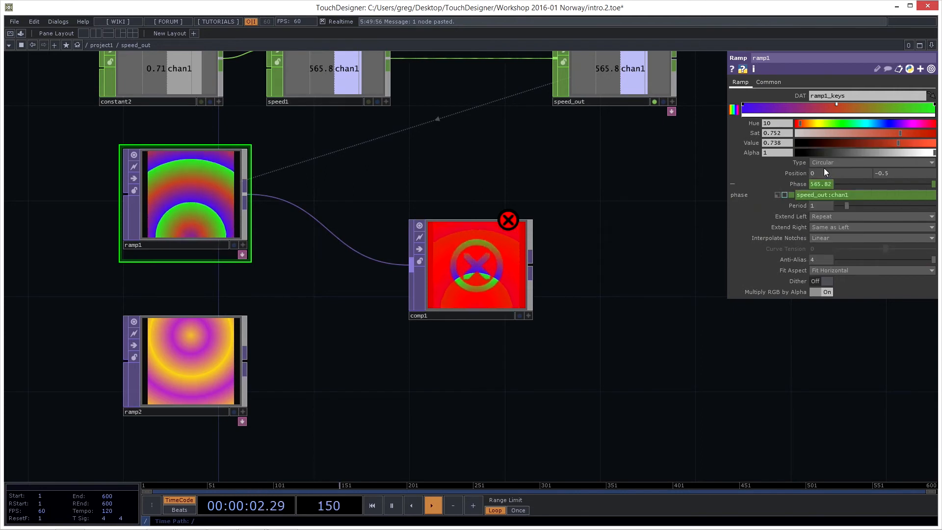
left_click(182, 361)
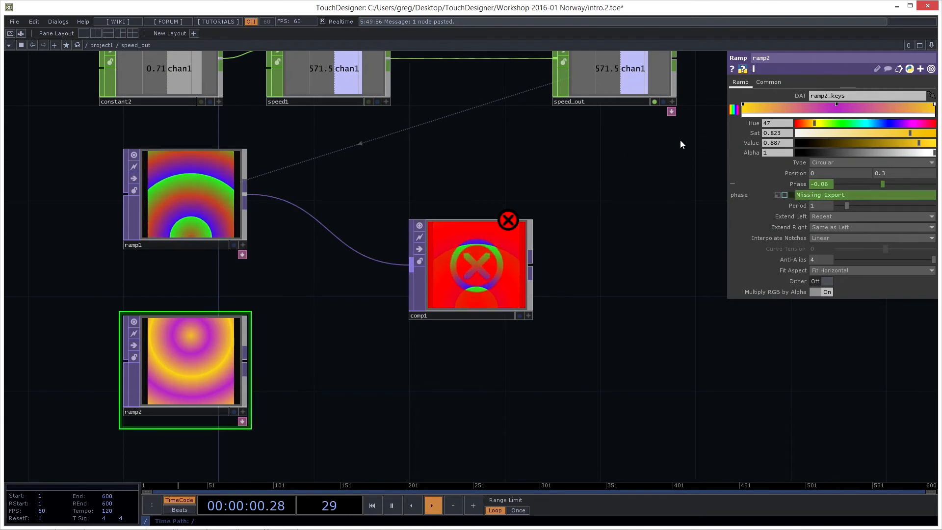
right_click(794, 185)
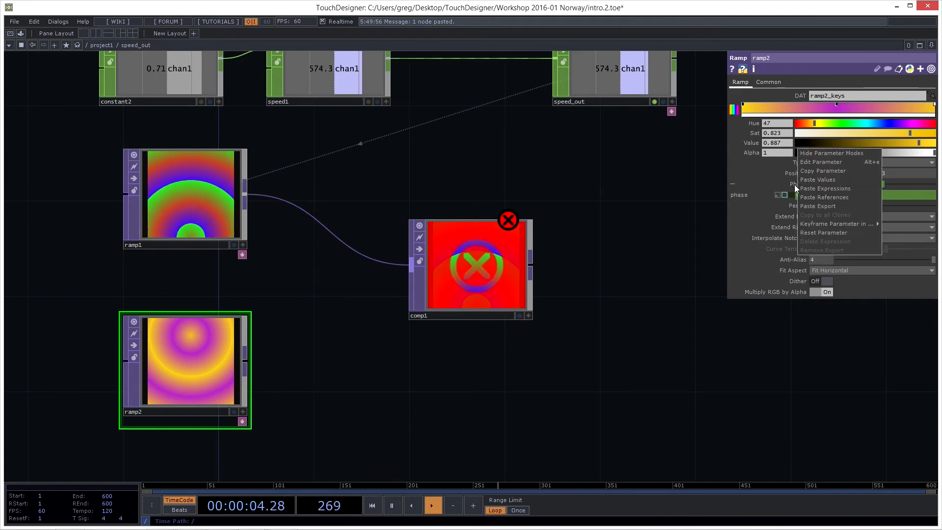
left_click(824, 196)
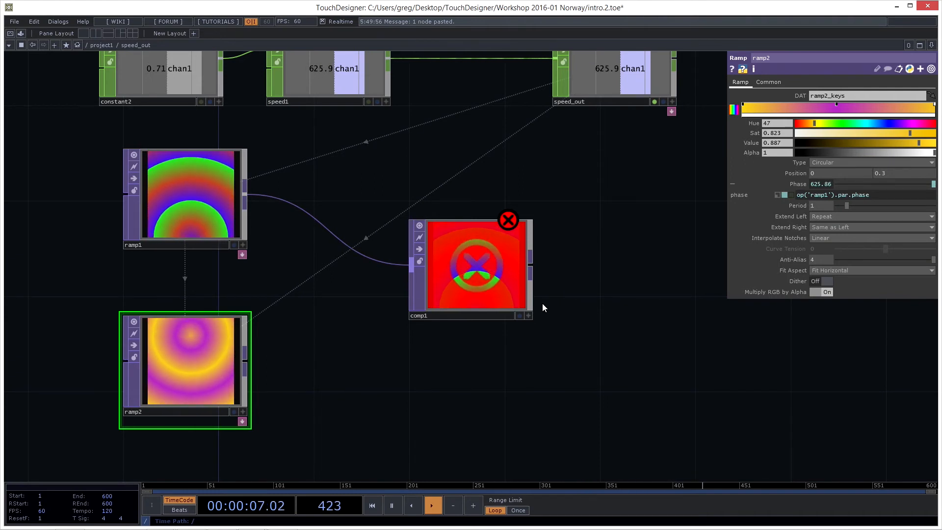
Change ramp2's Phase expression to op('ramp1').par.phase/2 and connect ramp2 as comp1's second input
left_click(222, 204)
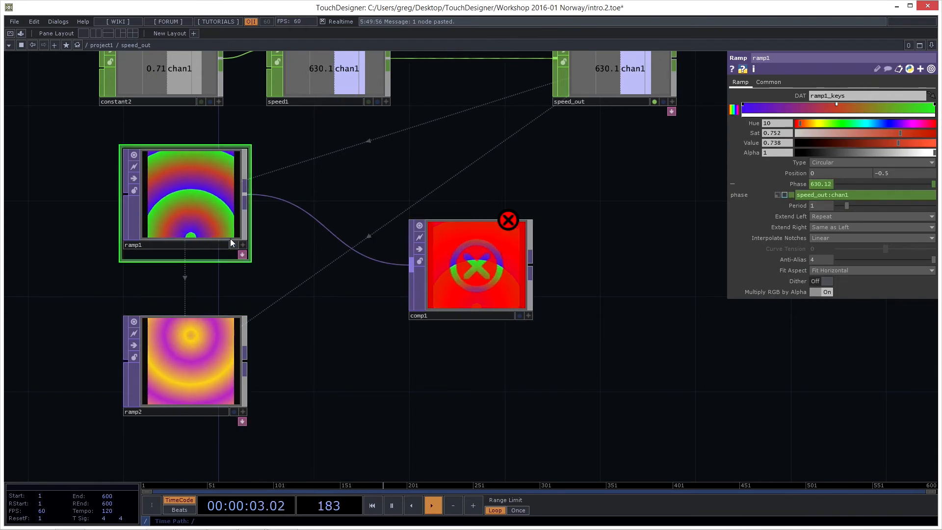
left_click(196, 369)
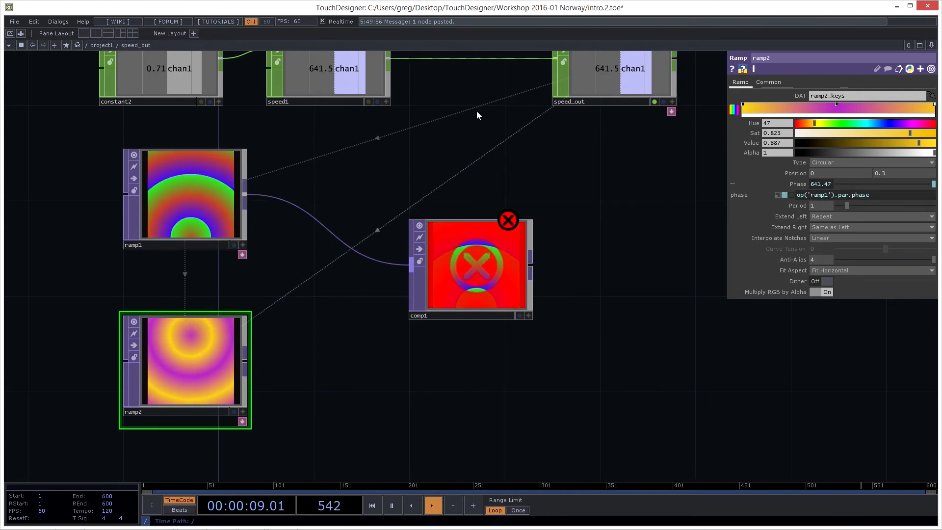
left_click(887, 195)
type("/2")
key("Return")
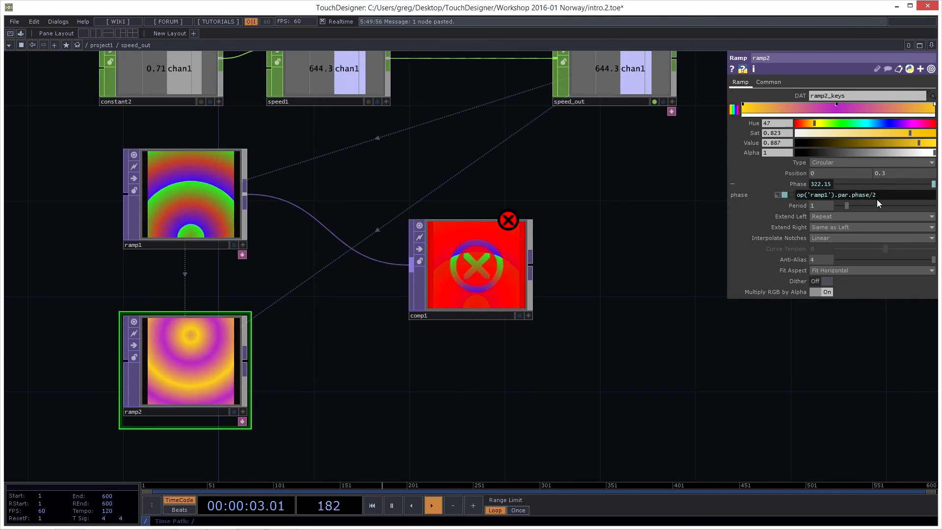
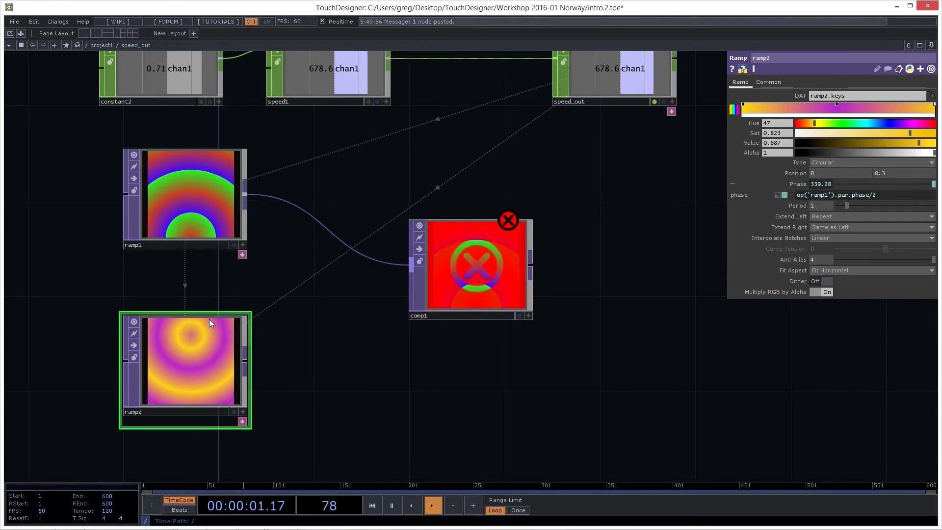
left_click(246, 361)
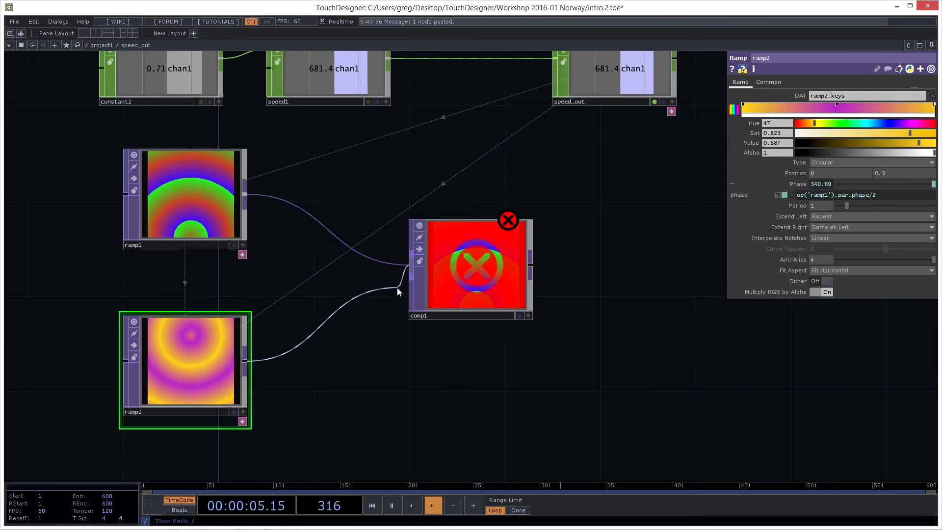
left_click(396, 288)
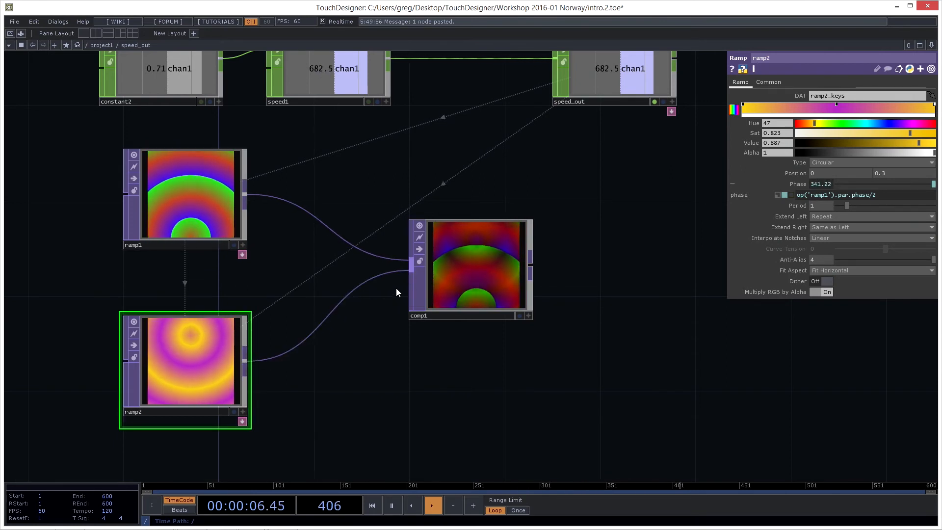
Try Darker Color, Add, Hard Mix and Freeze as comp1's Operation and settle on Pinlight
left_click(479, 268)
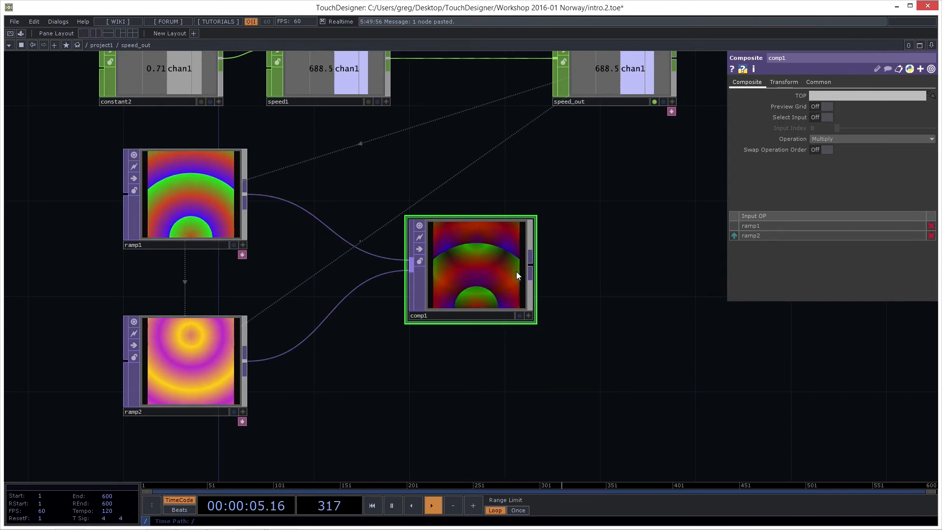
scroll(550, 234, "up", 1)
scroll(565, 234, "up", 2)
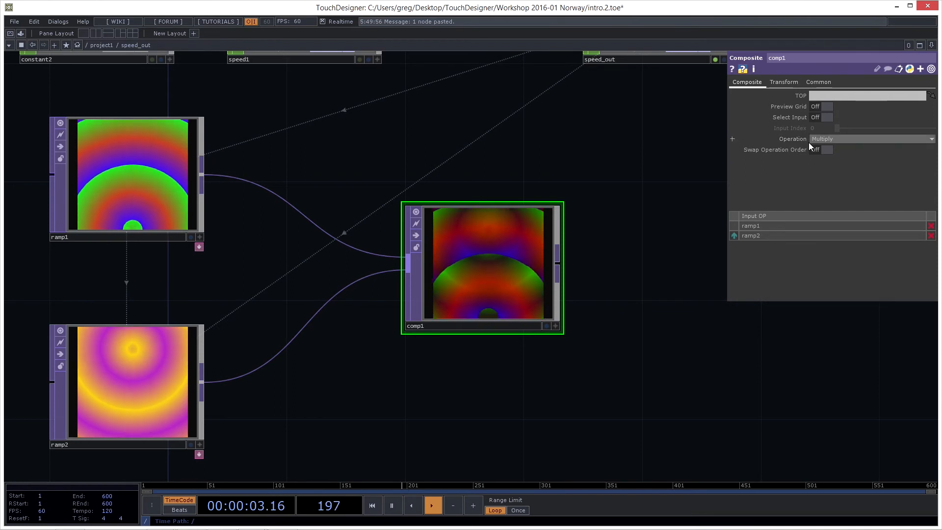
left_click(846, 138)
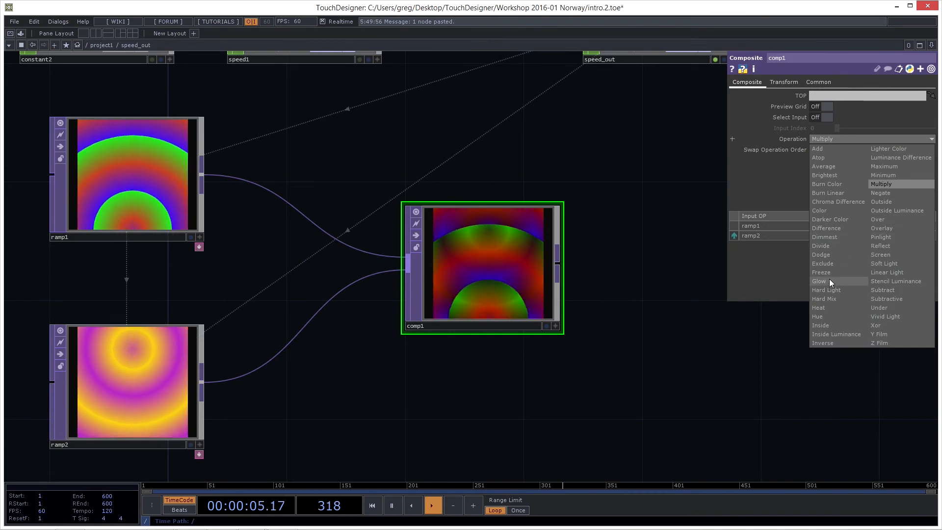
left_click(825, 218)
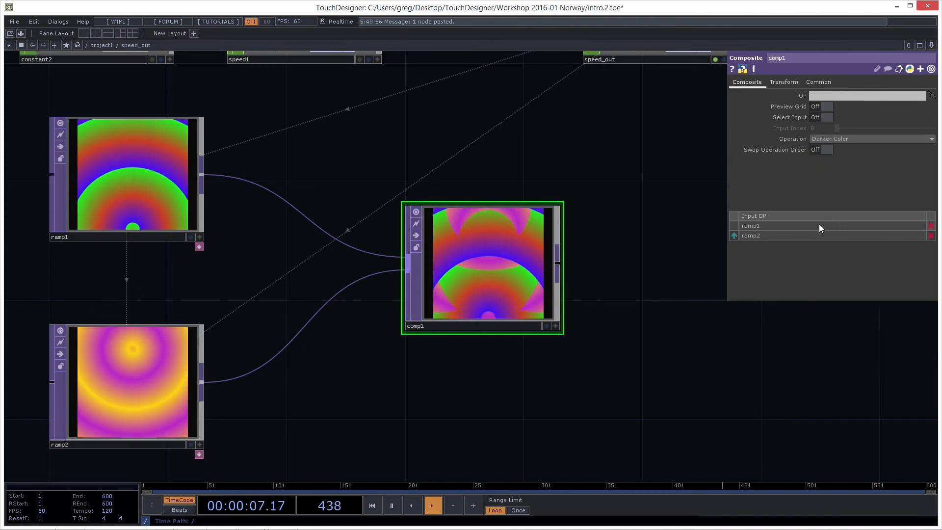
left_click(867, 141)
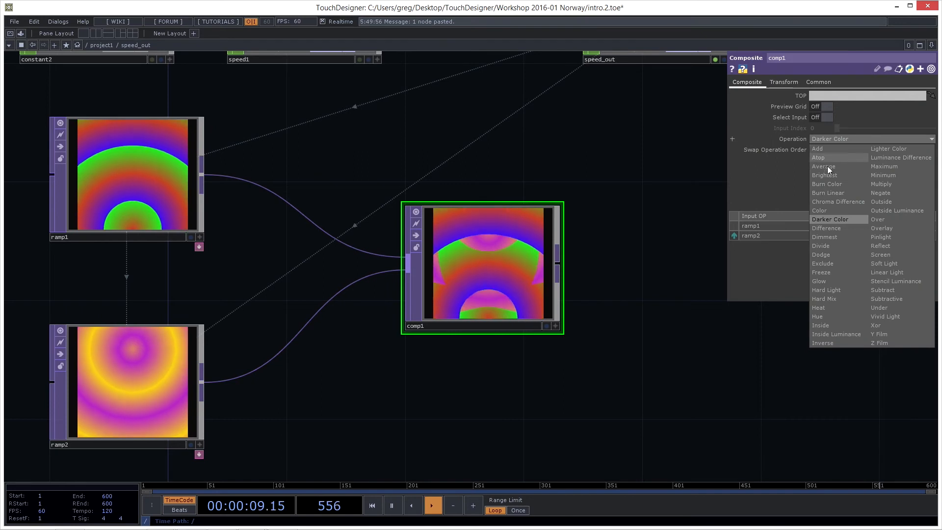
left_click(823, 149)
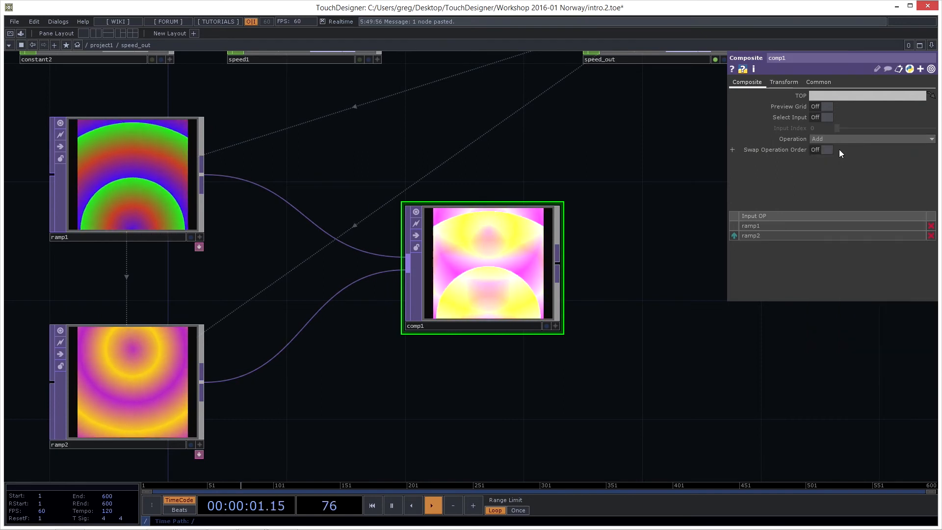
left_click(861, 141)
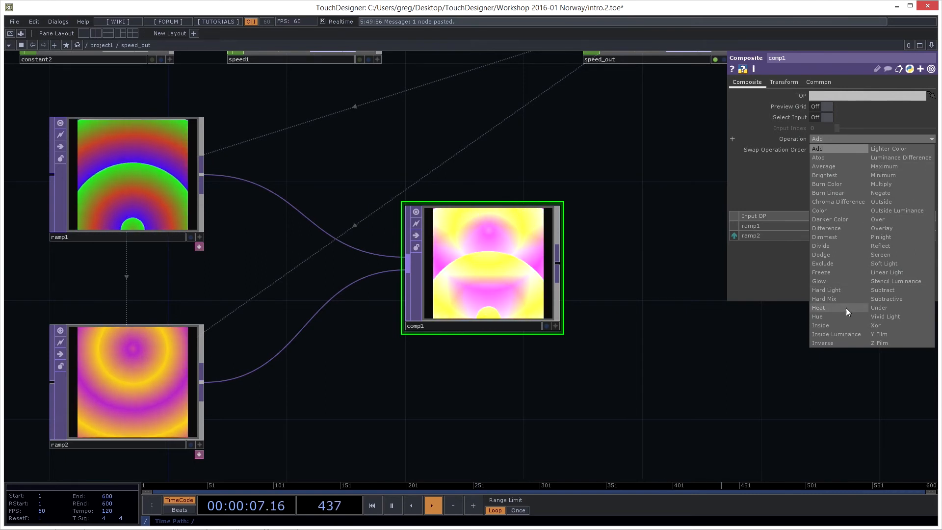
left_click(820, 299)
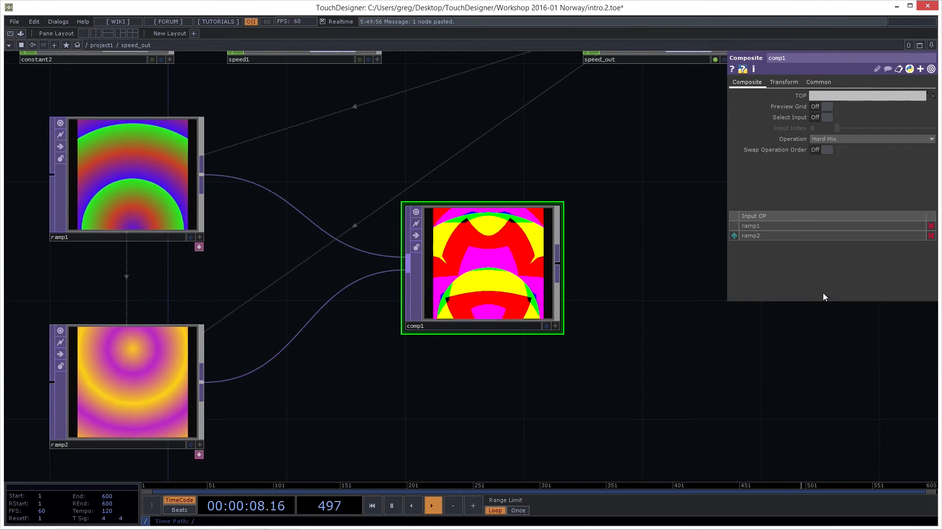
left_click(841, 139)
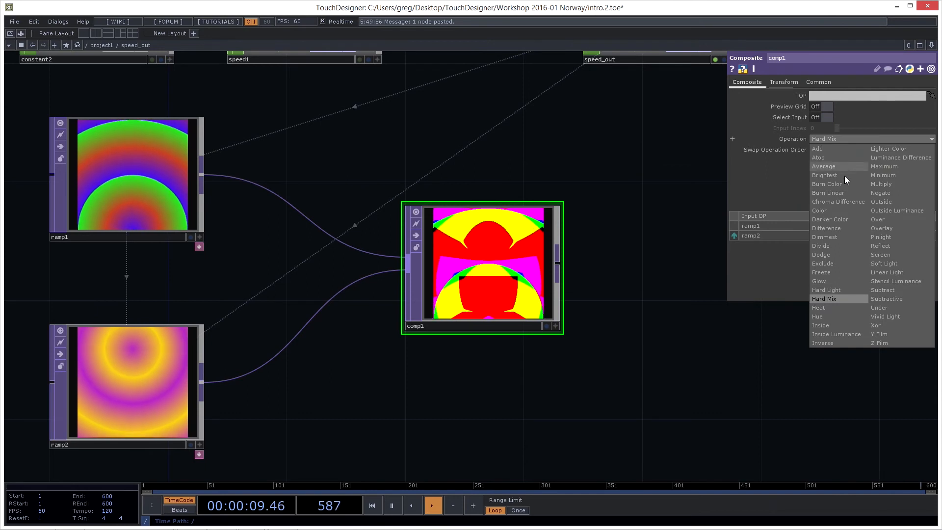
left_click(826, 272)
left_click(850, 140)
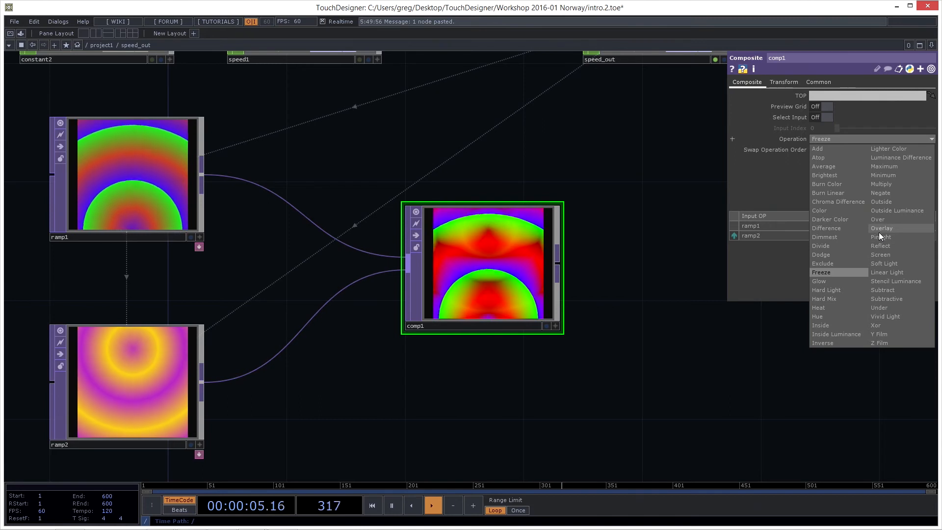
left_click(881, 236)
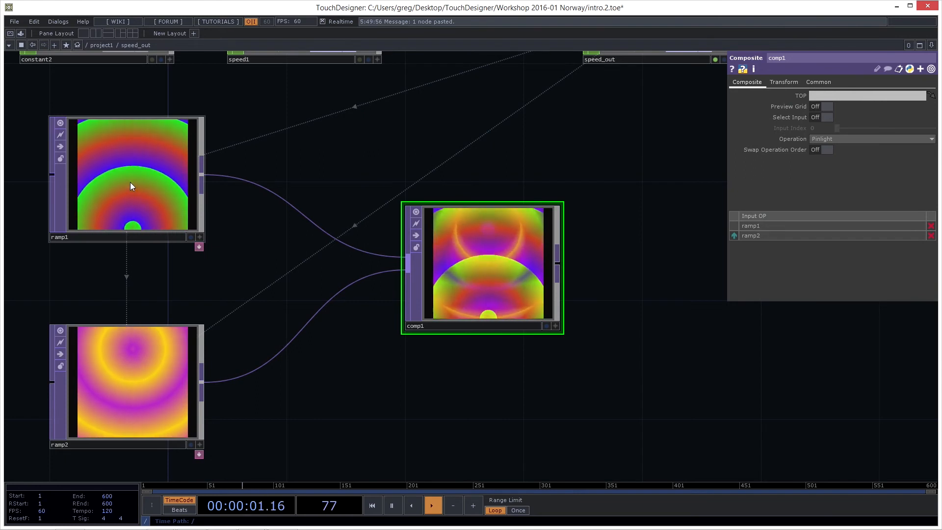
Check the node information of ramp1 and comp1, including their size and format, and frame the whole network
middle_click(131, 200)
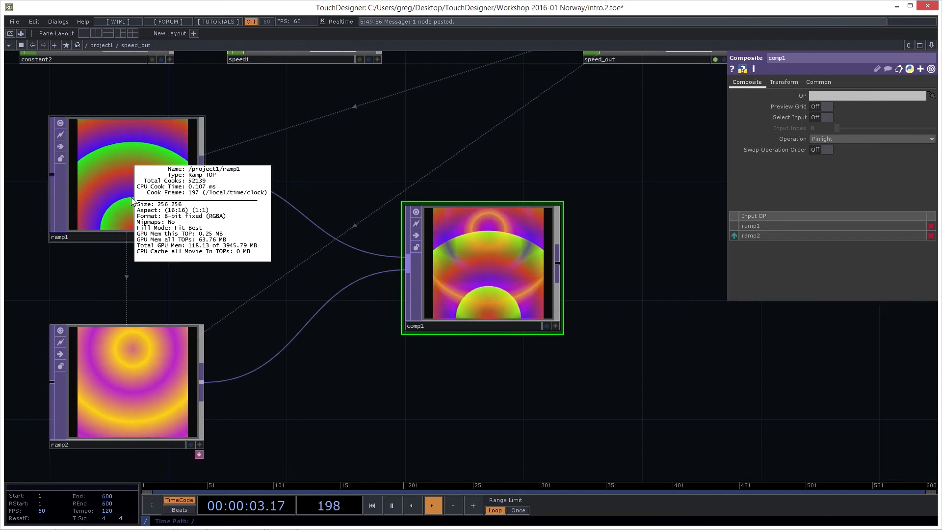
middle_click(494, 277)
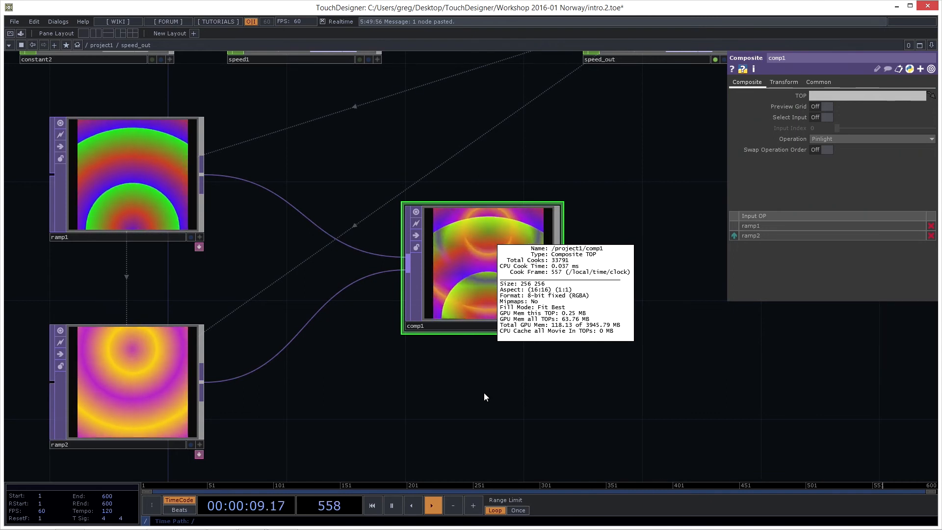
key("h")
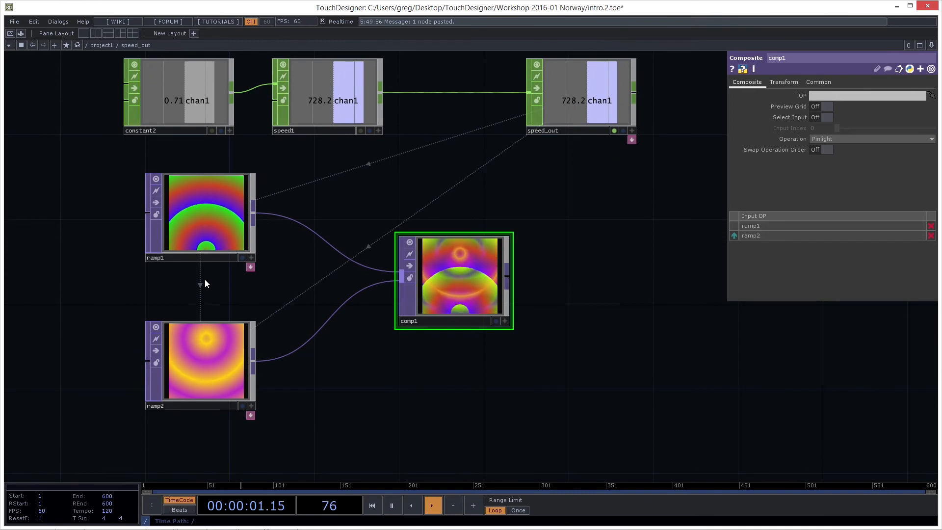
left_click(192, 229)
middle_click(194, 229)
left_click(213, 358)
left_click(194, 248)
left_click(213, 348)
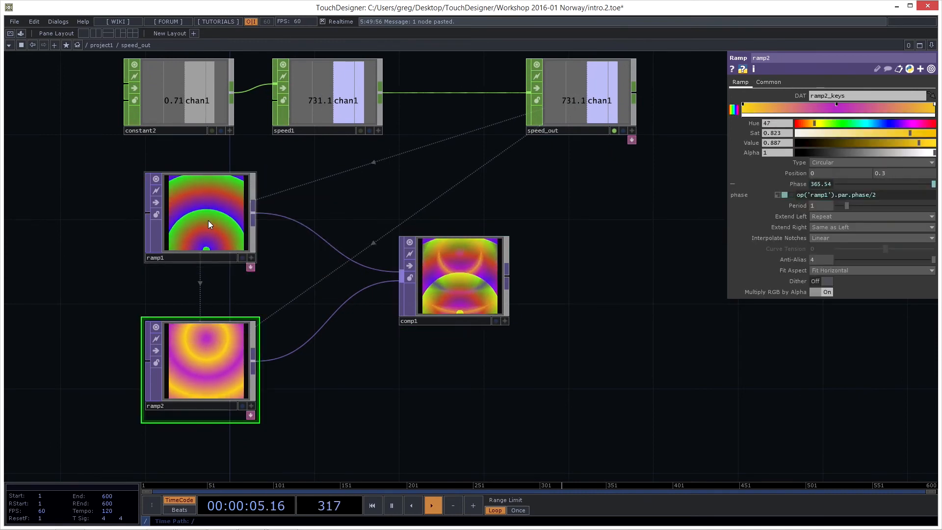
right_click(90, 212)
left_click(91, 214)
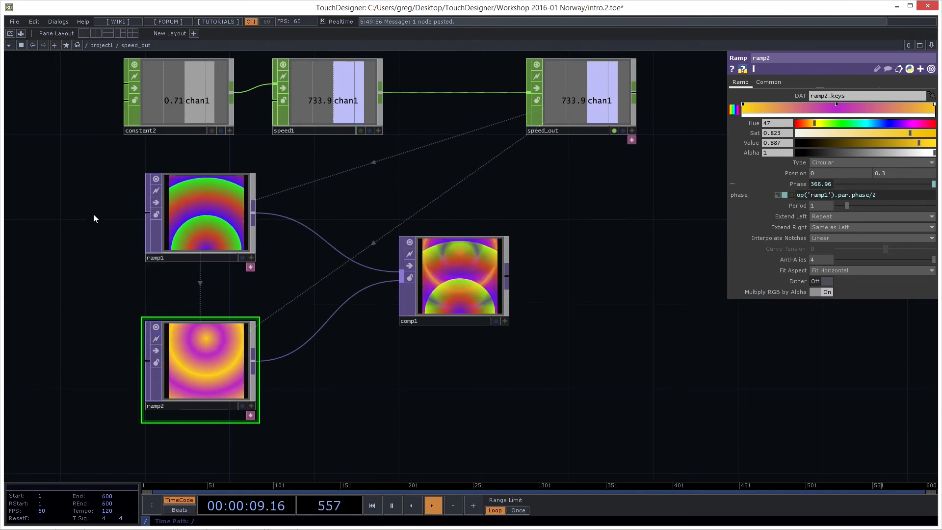
left_click(199, 207)
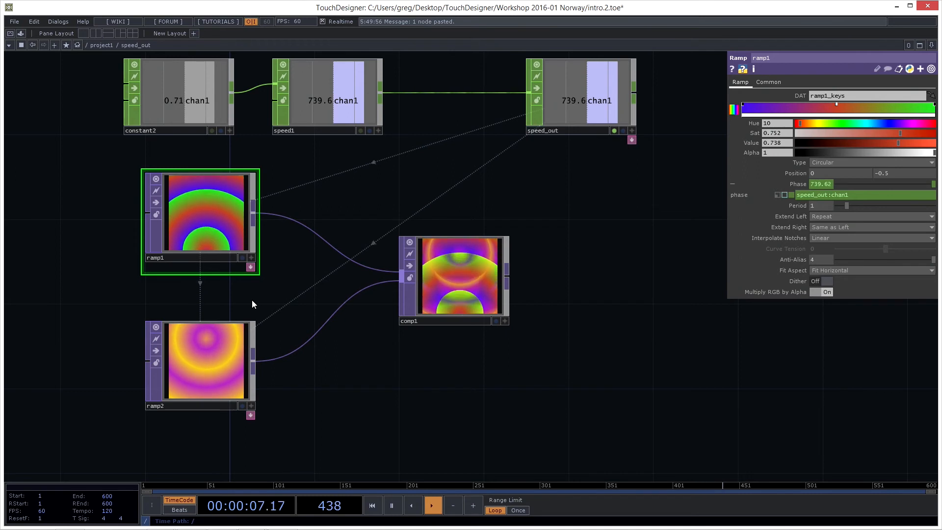
Select ramp1 and ramp2 together and set their Resolution to 1280 x 720
left_click_drag(85, 217, 219, 350)
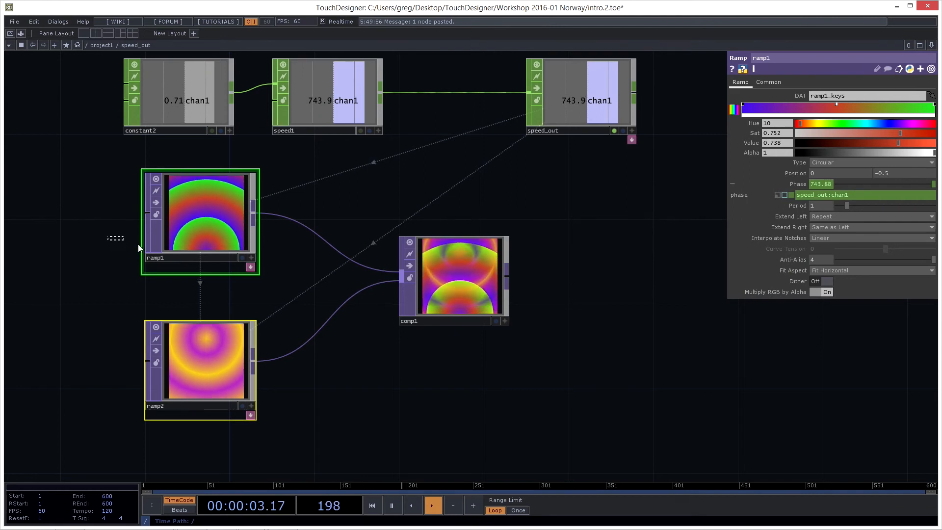
left_click_drag(243, 398, 196, 363)
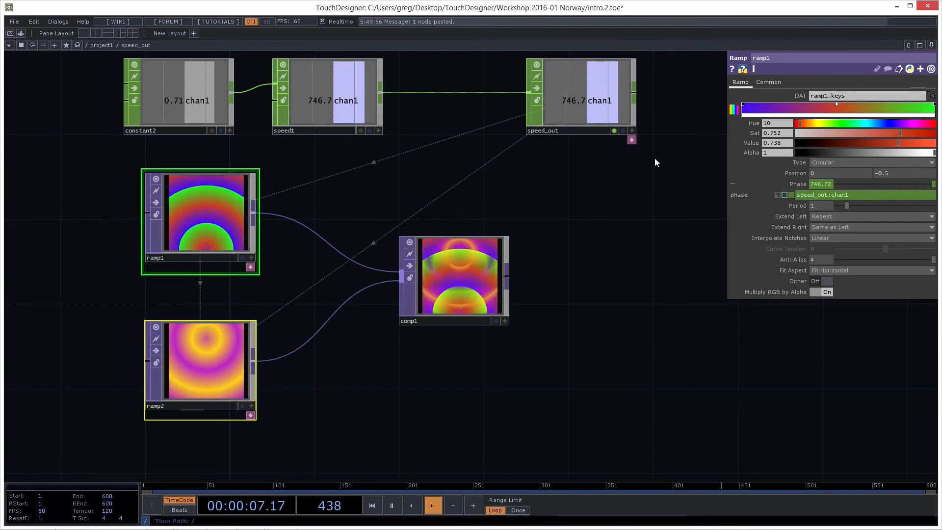
left_click(769, 82)
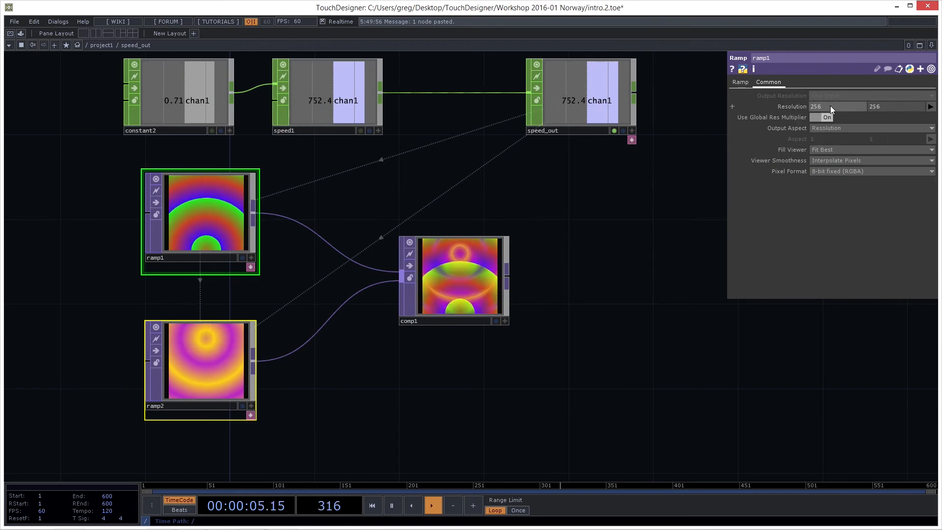
left_click(930, 107)
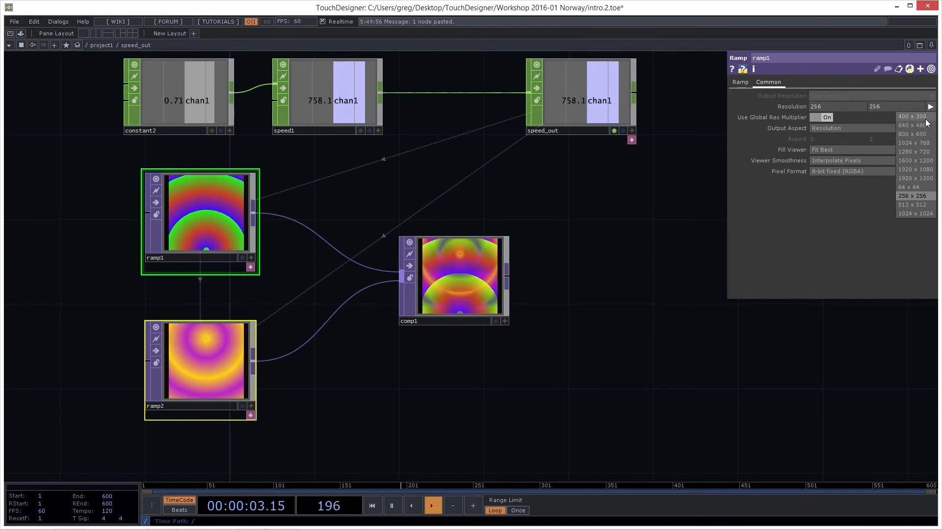
left_click(916, 151)
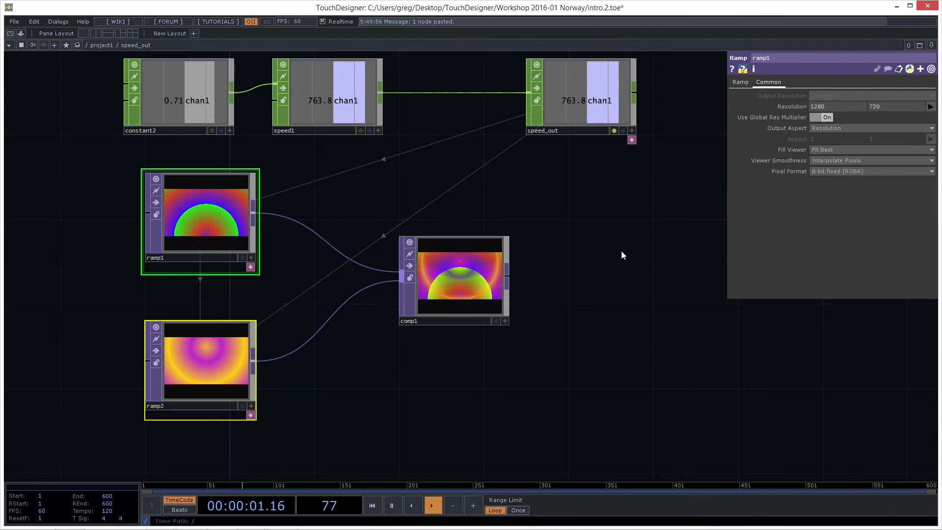
Fit the node viewers of comp1, ramp1 and ramp2 to the widescreen image shape and clear the multiple selection
left_click(508, 235)
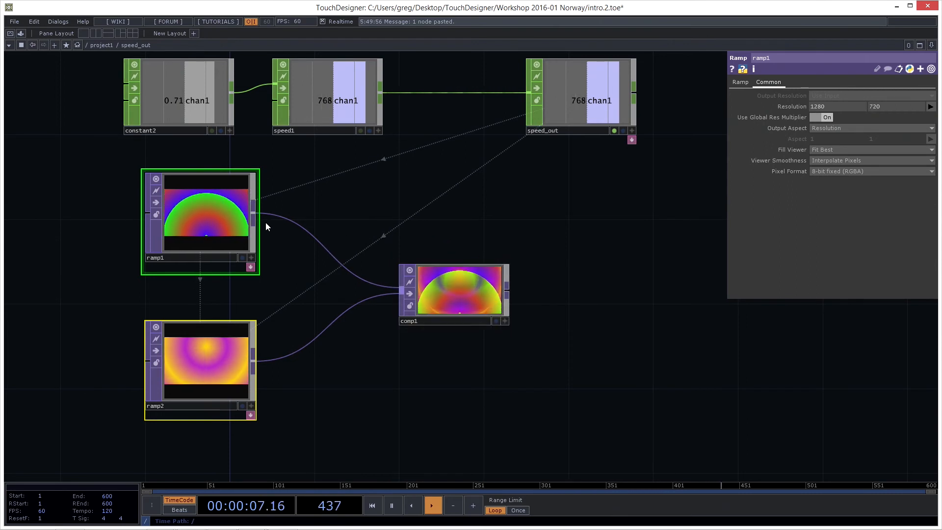
left_click(258, 171)
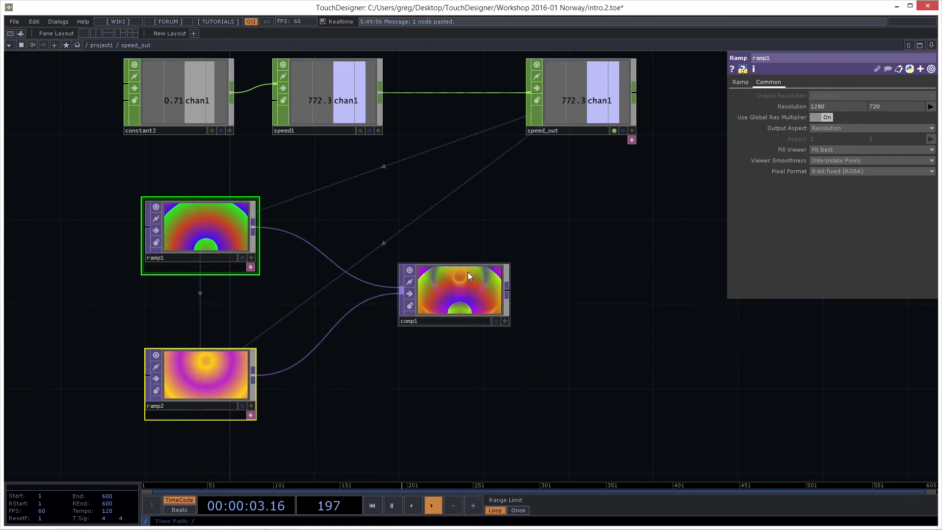
left_click(496, 378)
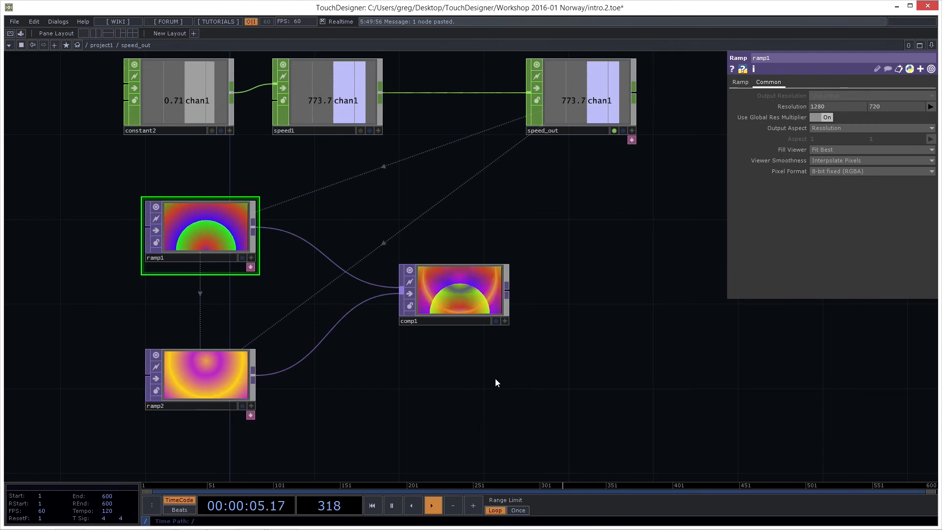
View comp1's output in a separate floating window, move the window around the screen, and close it
right_click(460, 302)
right_click(433, 288)
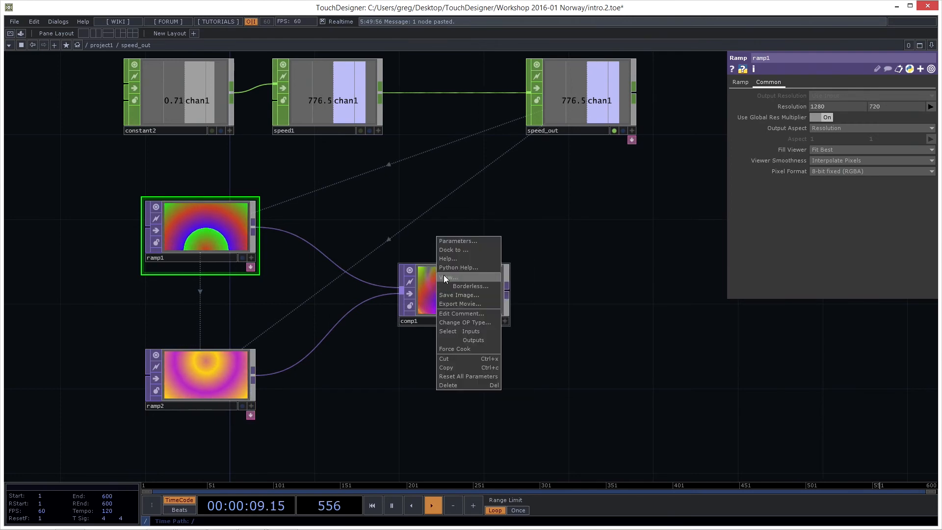
left_click(449, 276)
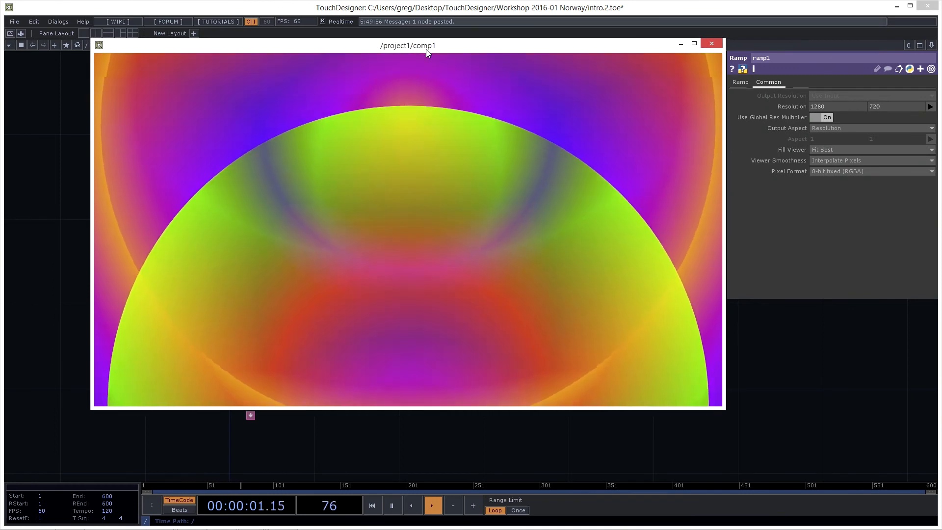
left_click_drag(434, 49, 482, 97)
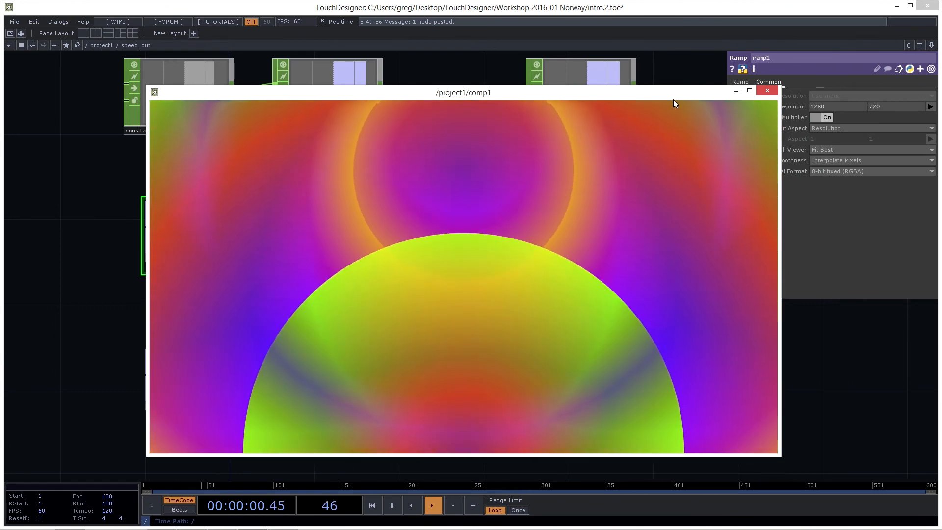
left_click_drag(673, 96, 618, 85)
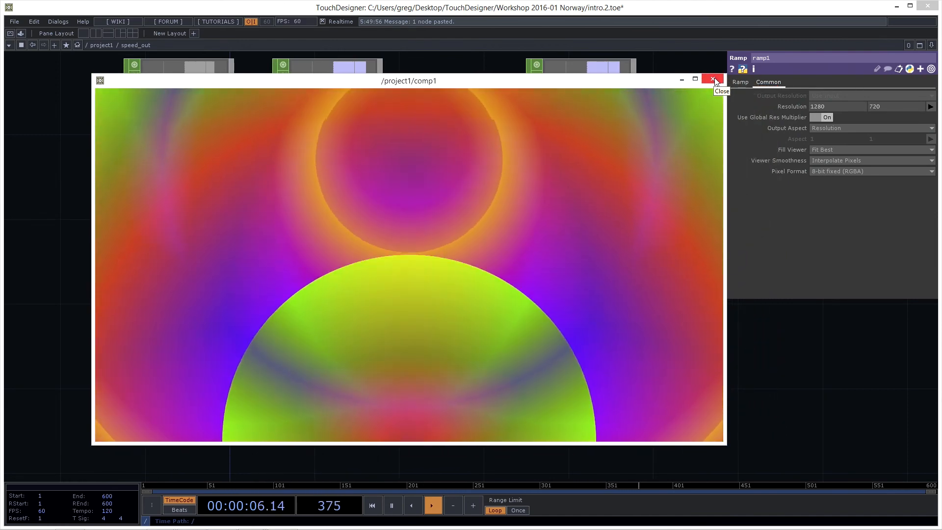
left_click(714, 81)
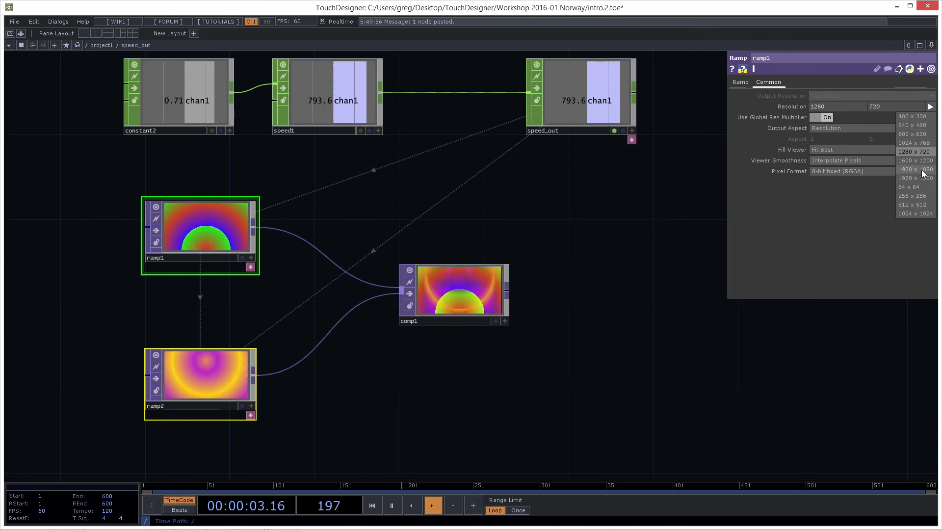
Try 1920 x 1080 as the Resolution of both ramps and return it to 1280 x 720
left_click(918, 170)
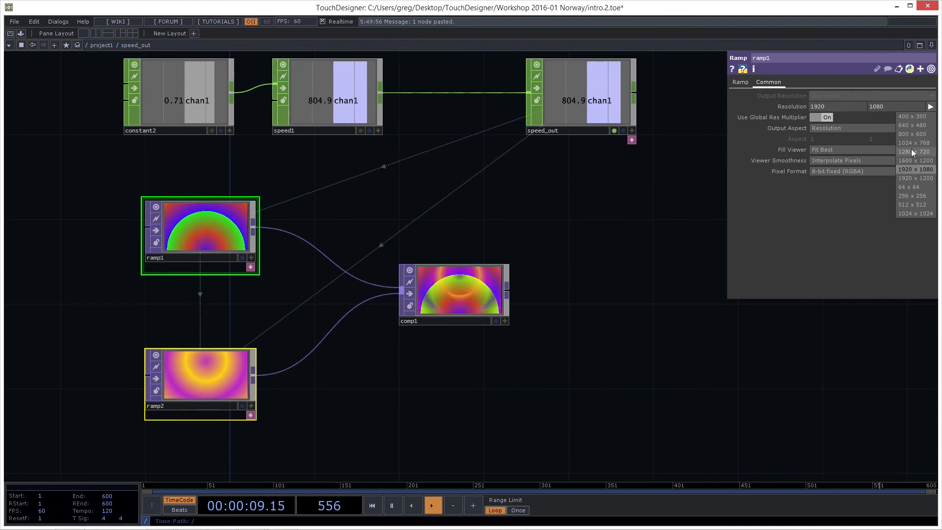
left_click(912, 151)
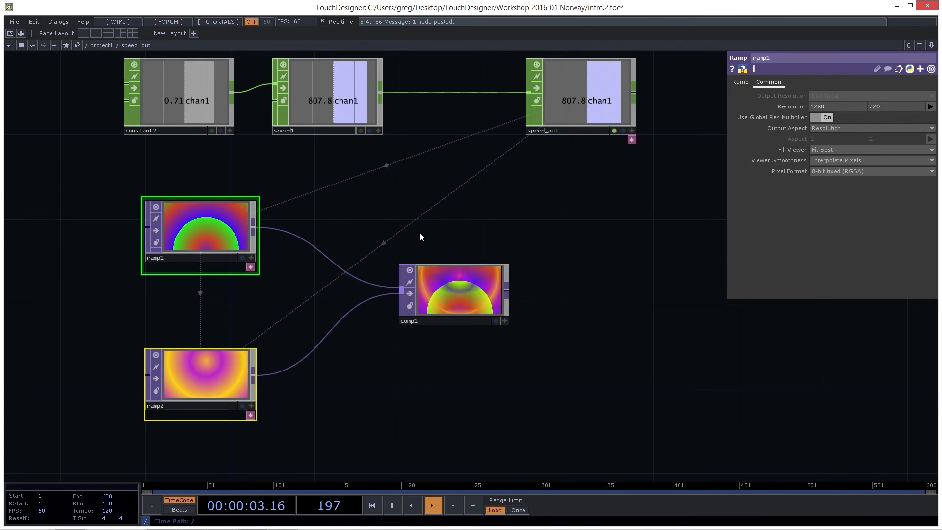
Rearrange the network by moving ramp2 closer beneath ramp1 and placing comp1 farther to the right of the ramps
left_click(220, 226)
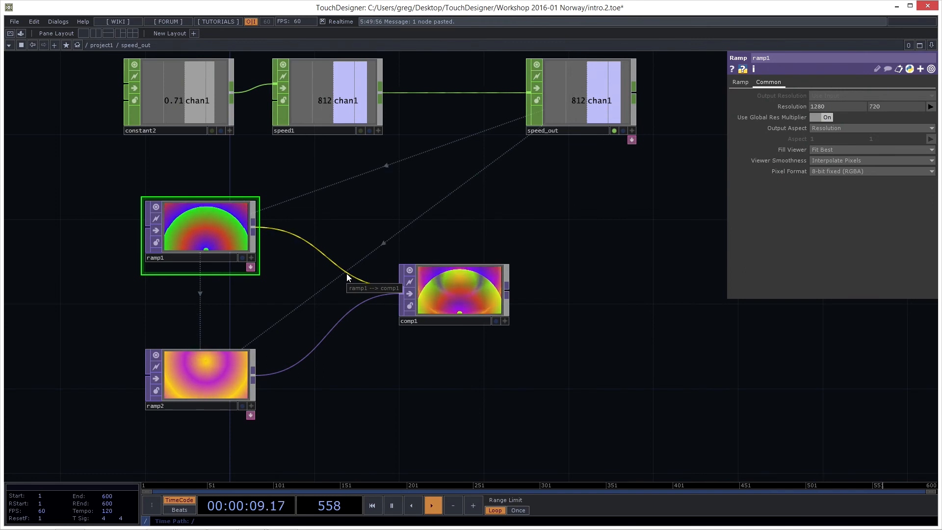
left_click_drag(382, 284, 411, 266)
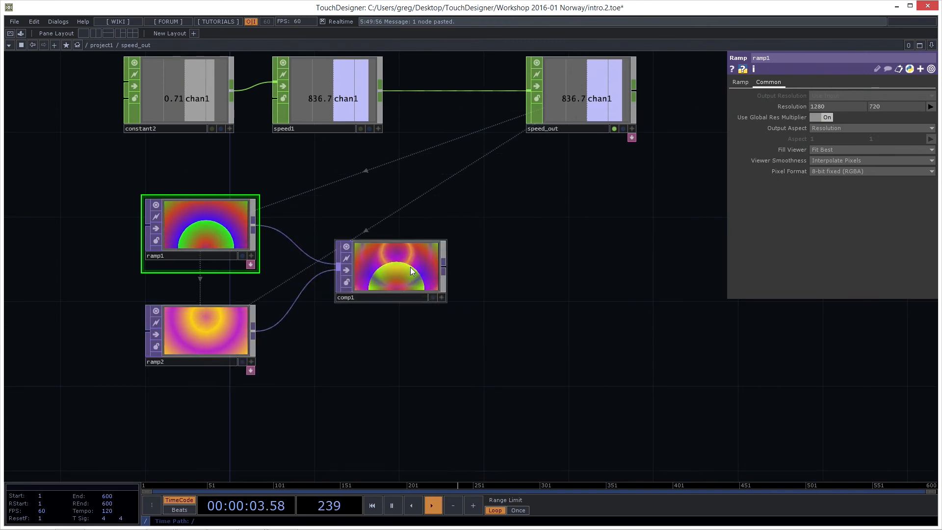
left_click_drag(386, 374, 466, 374)
middle_click_drag(445, 333, 345, 301)
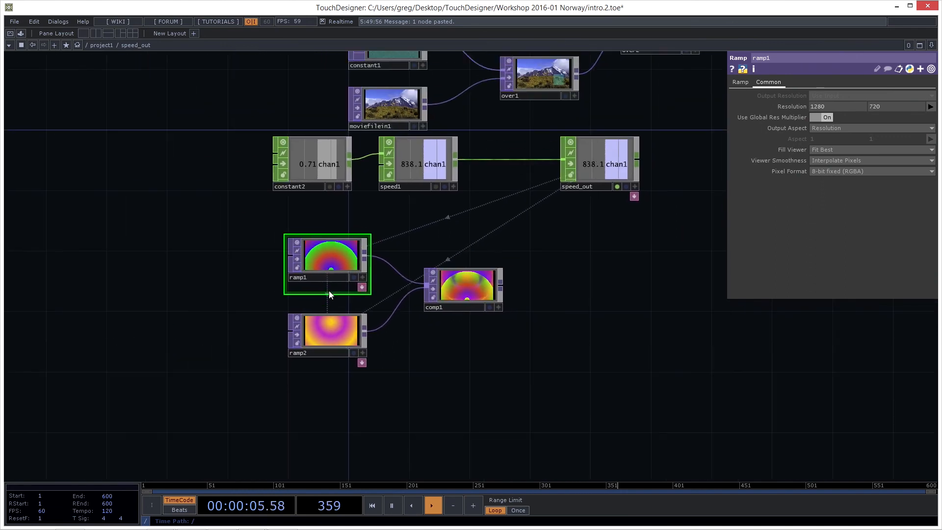
left_click_drag(355, 179, 368, 249)
left_click_drag(457, 256, 403, 197)
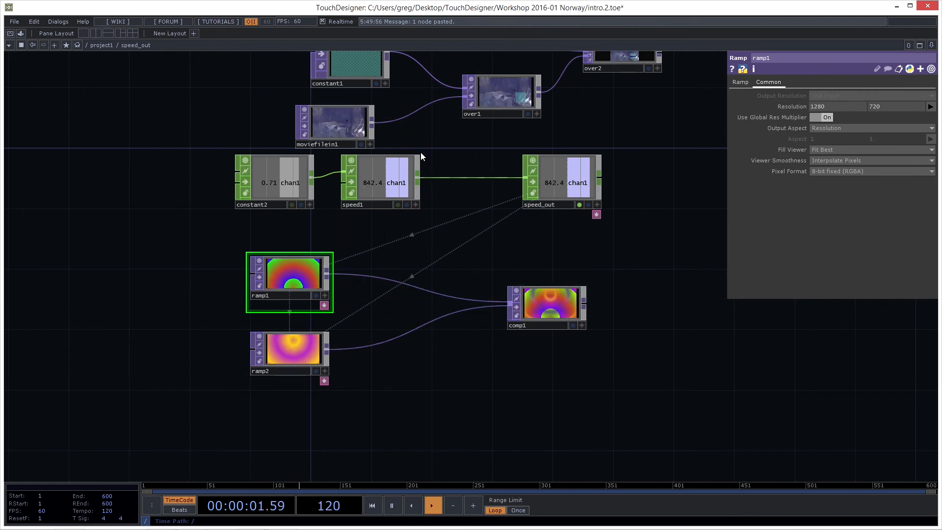
Connect moviefilein1 as comp1's third input and display comp1 as the network background
left_click_drag(371, 123, 509, 319)
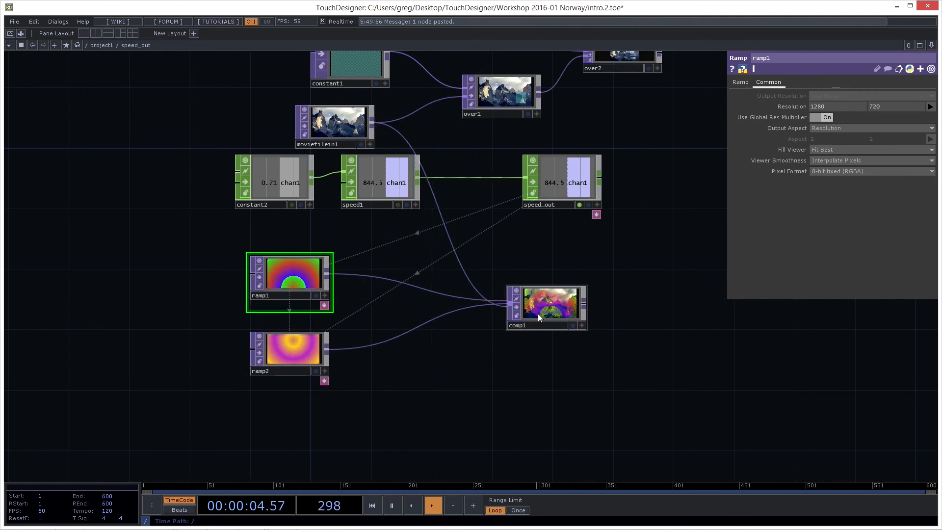
left_click(572, 325)
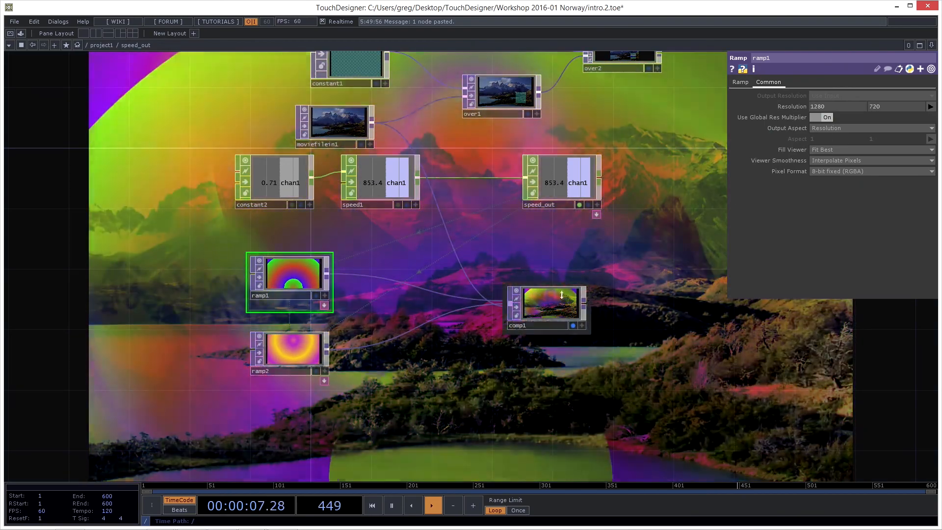
Try Multiply as comp1's Operation and settle on Over
left_click(561, 294)
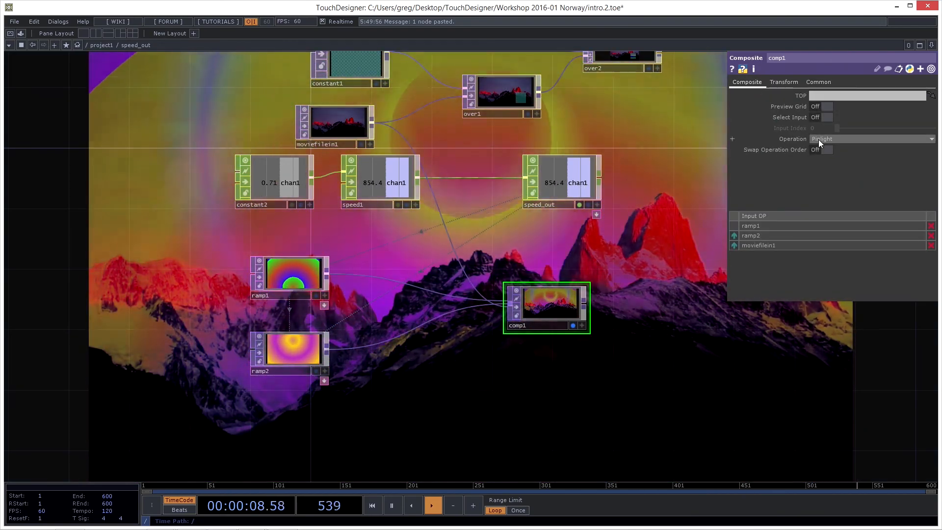
left_click(822, 138)
left_click(881, 185)
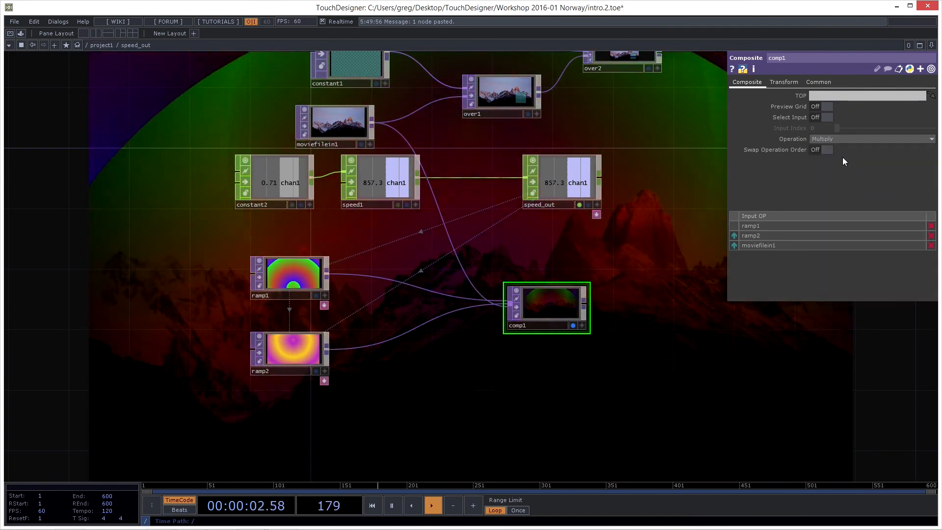
left_click(884, 219)
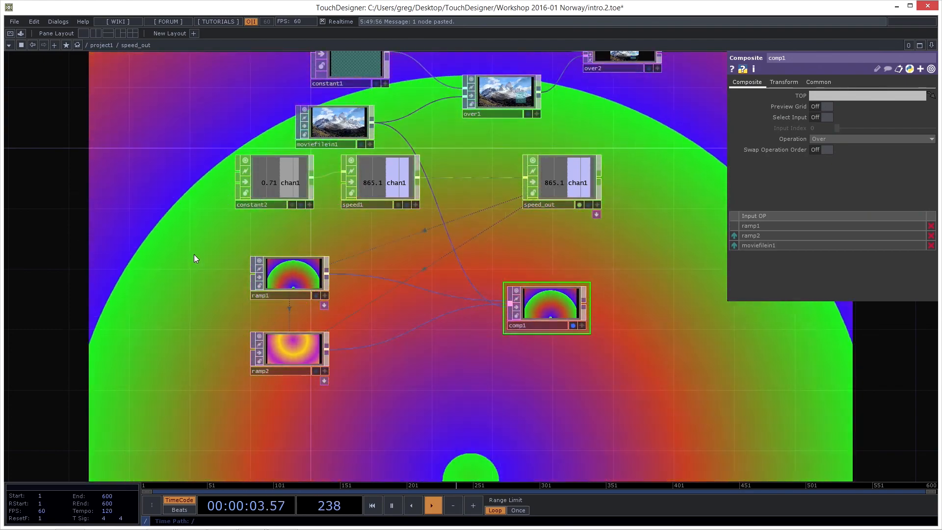
Lower the Alpha of ramp1's selected color key to about 0.482
left_click_drag(194, 254, 256, 373)
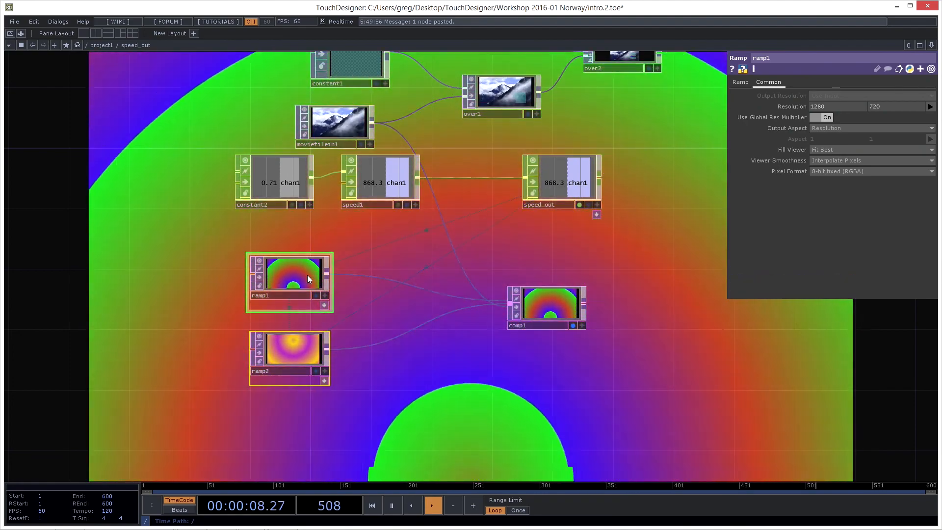
left_click(301, 278)
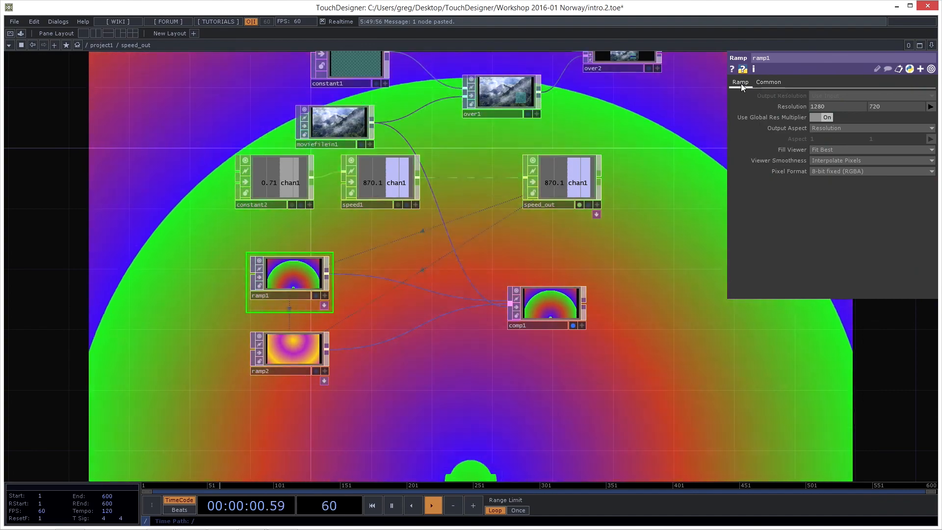
left_click(741, 82)
left_click(292, 346, "ctrl")
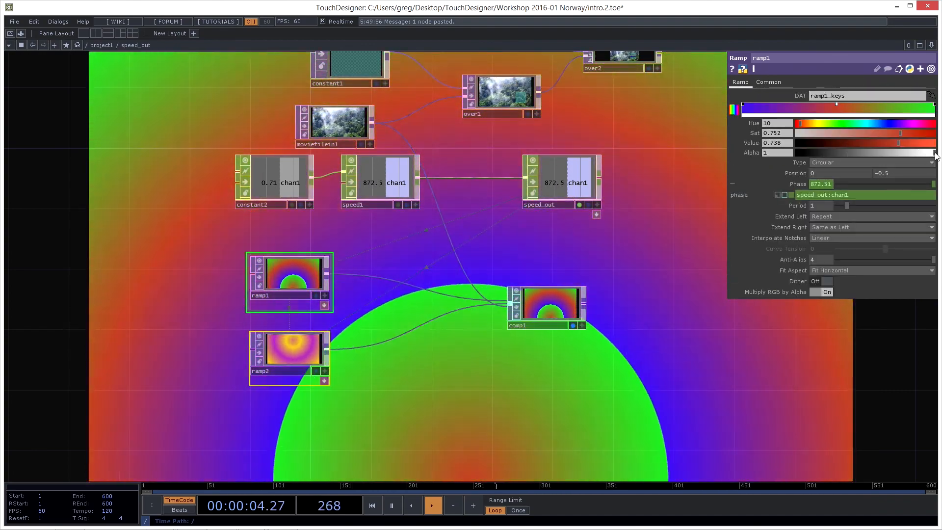
left_click_drag(932, 155, 864, 162)
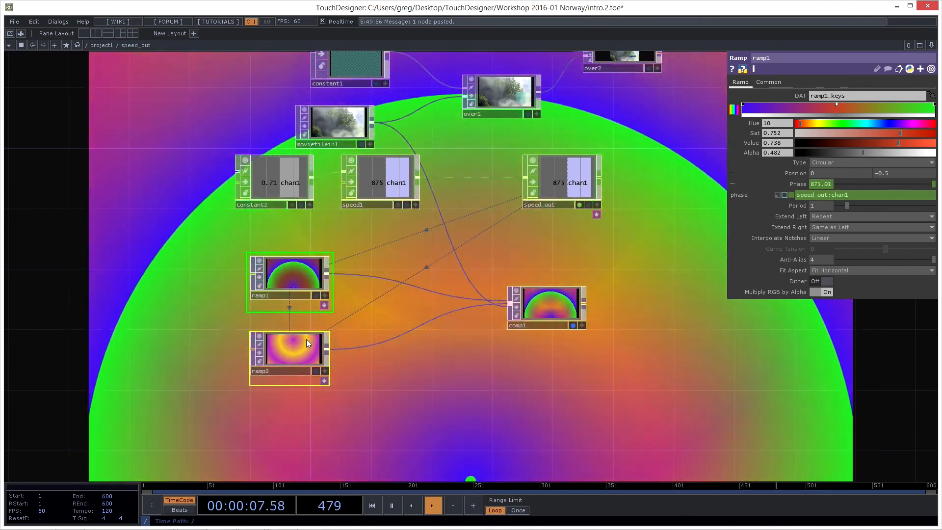
Lower the Alpha of ramp2's selected color key to about 0.514
left_click(306, 340)
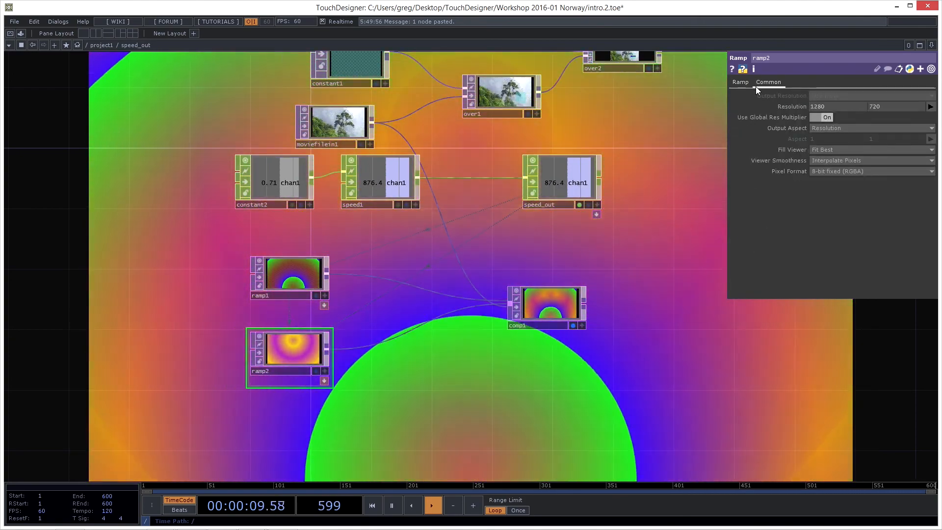
left_click(740, 83)
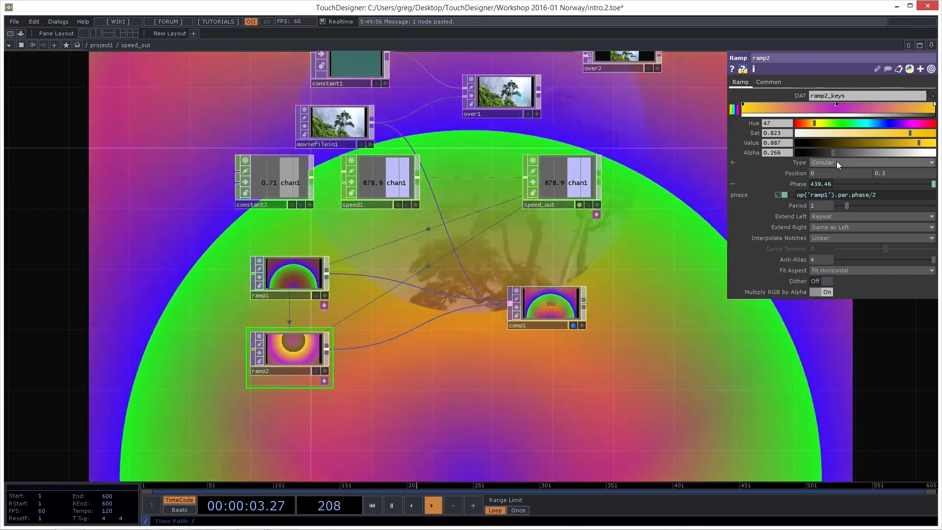
left_click_drag(835, 152, 868, 152)
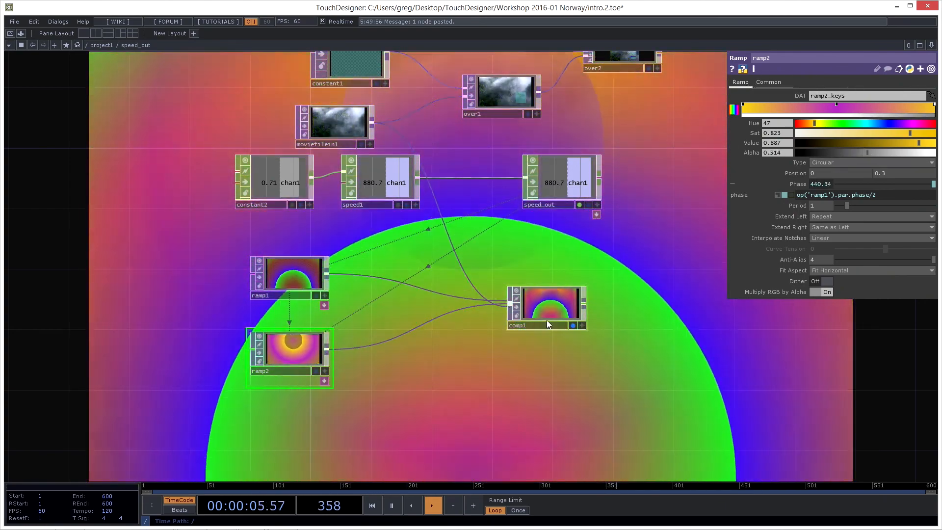
Try Multiply as comp1's Operation and switch it to Pinlight
left_click(546, 320)
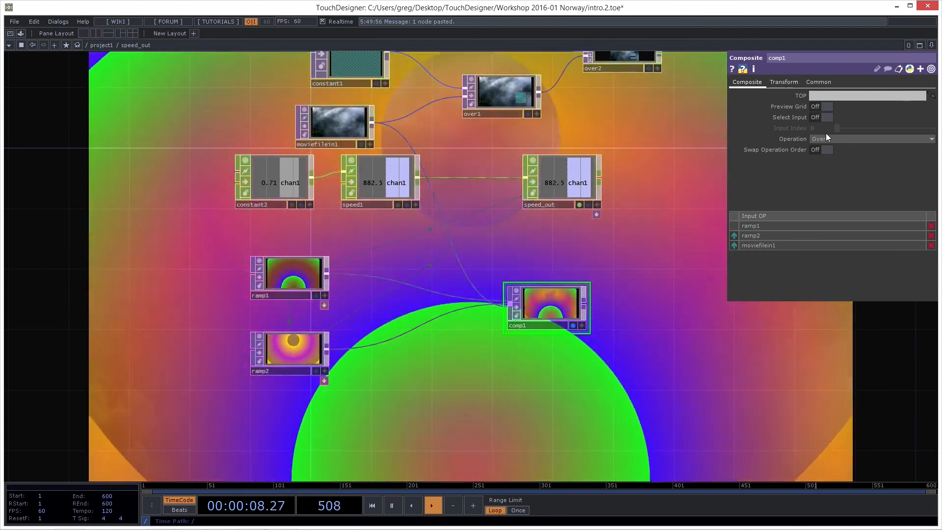
left_click(832, 139)
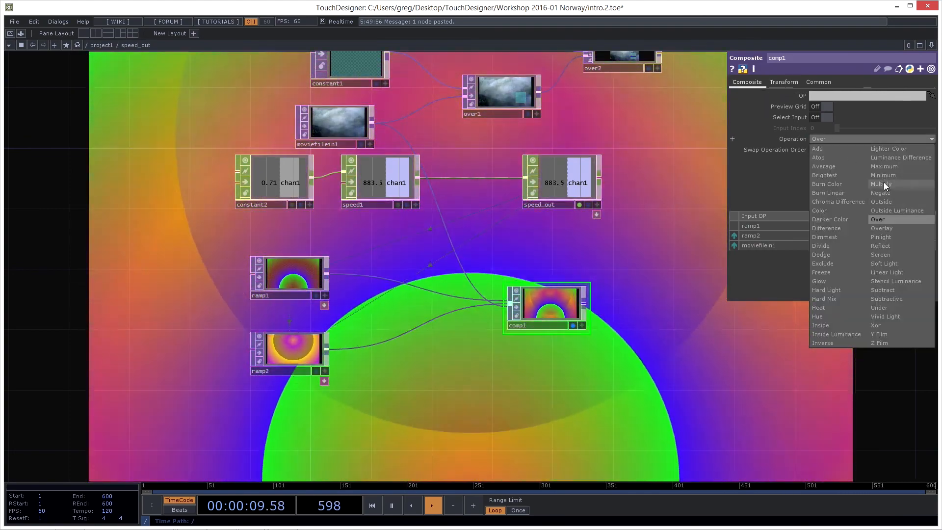
left_click(883, 184)
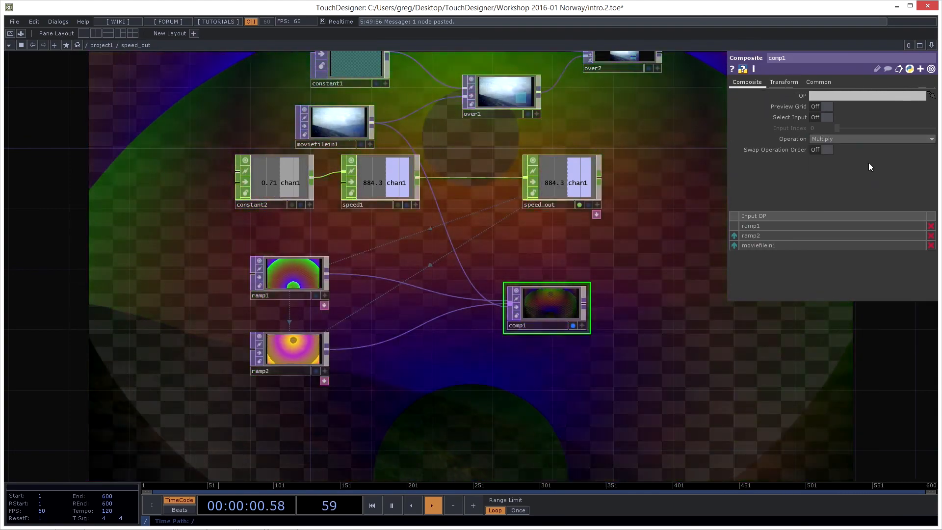
left_click(834, 138)
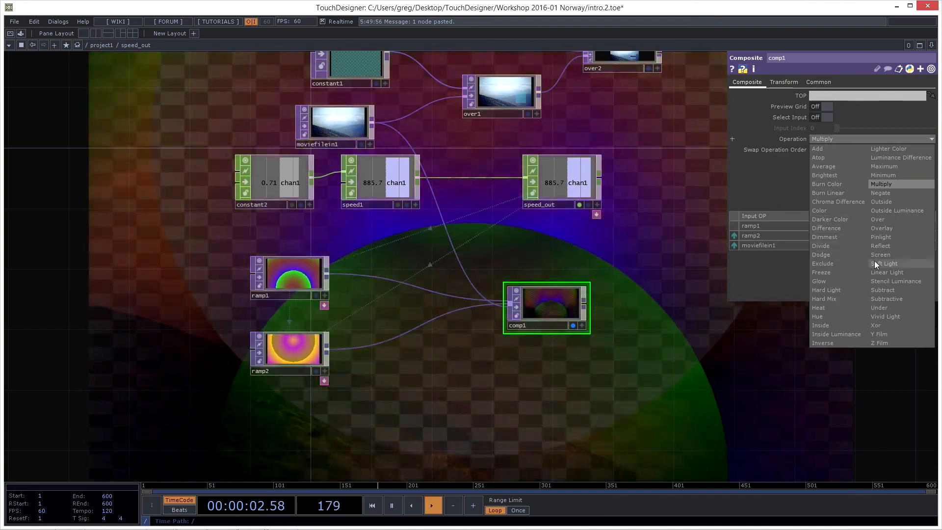
left_click(877, 235)
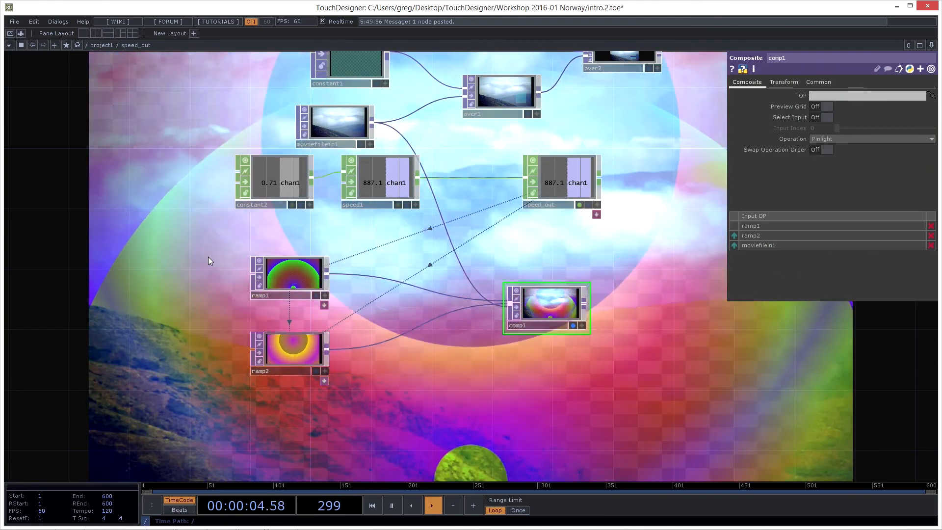
Raise the Alpha of the selected color key to about 0.993 on ramp1 and to 1 on ramp2
left_click(292, 275)
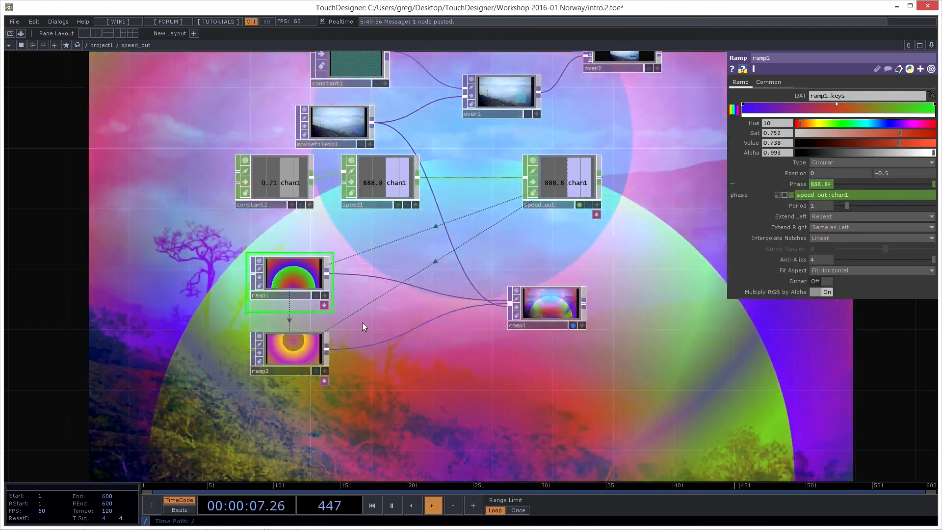
left_click(309, 351)
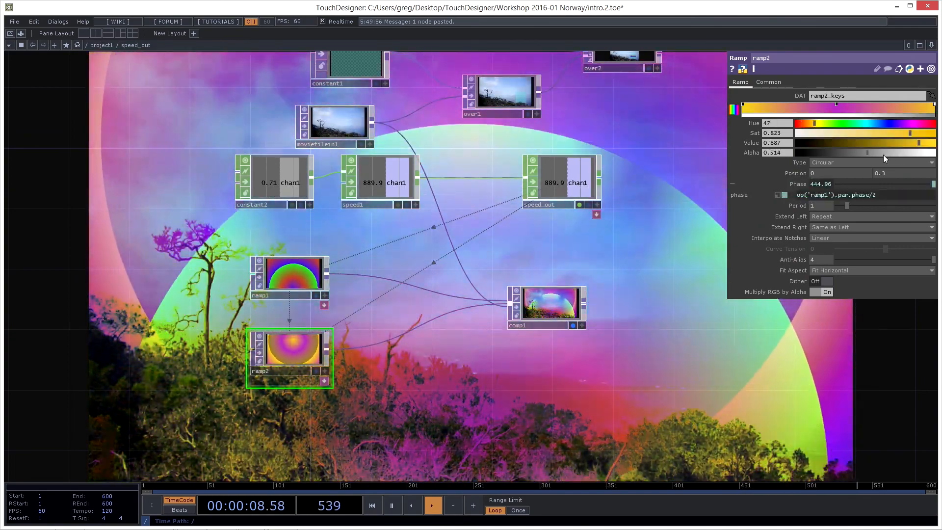
left_click_drag(884, 153, 937, 153)
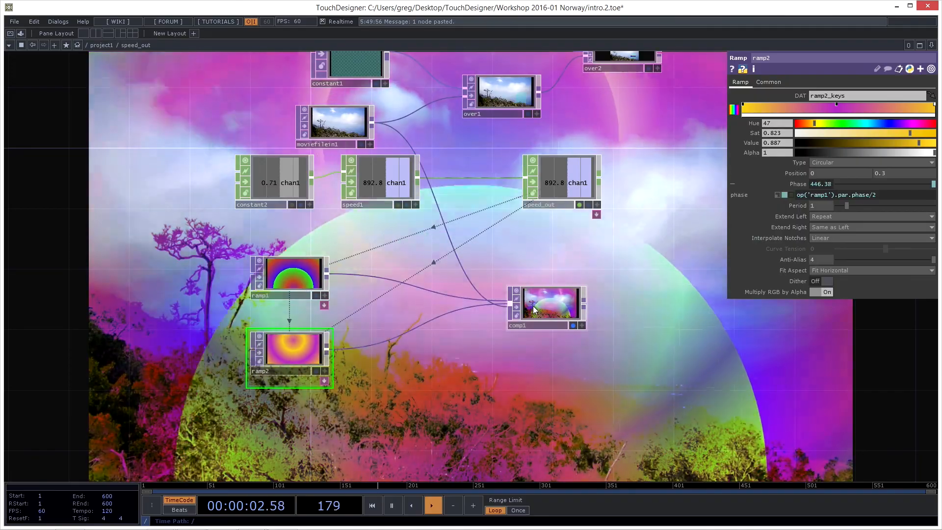
Move moviefilein1 up to first place in comp1's input order, above ramp1 and ramp2
scroll(520, 307, "up", 5)
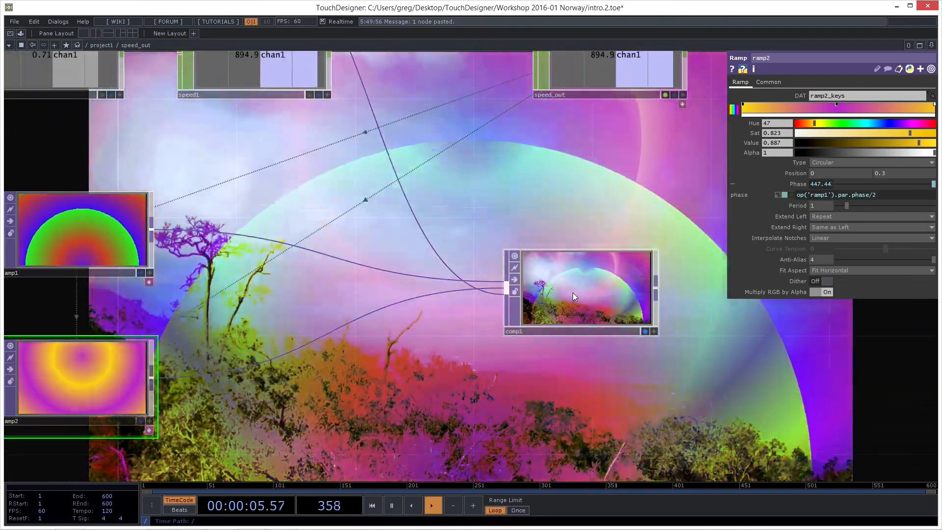
left_click(572, 292)
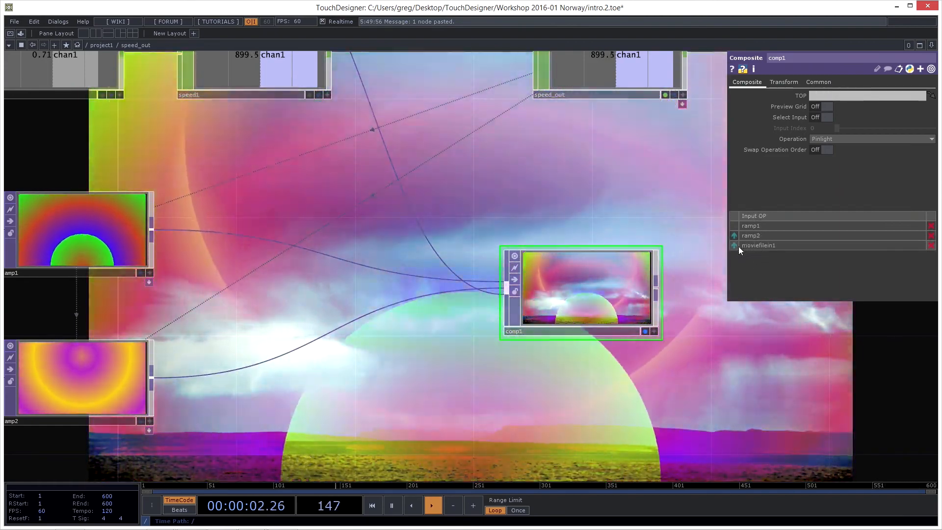
left_click(734, 246)
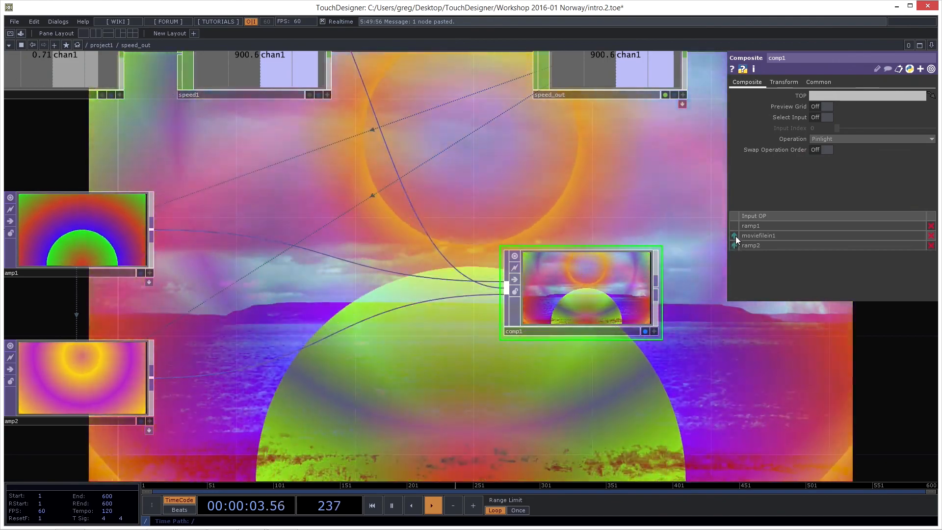
left_click(735, 236)
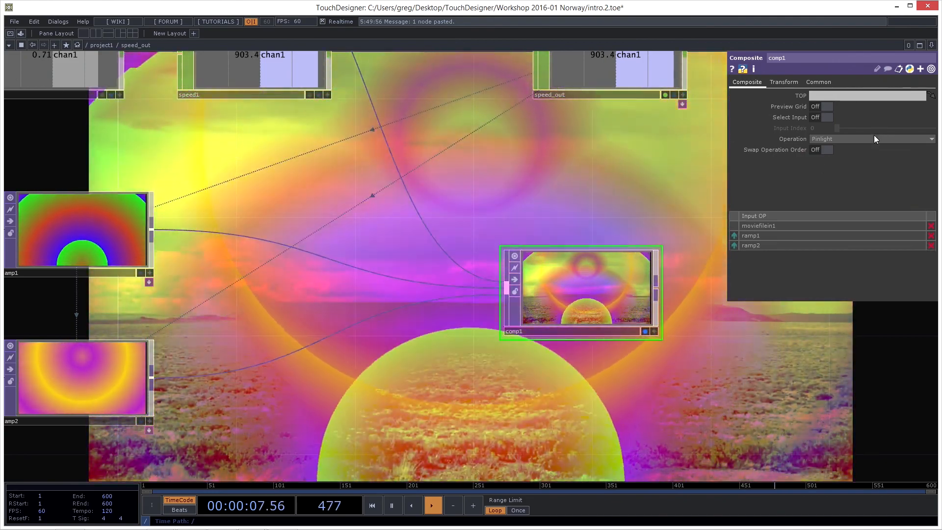
Set comp1's Operation to Over and reorder its inputs to ramp2, ramp1, moviefilein1
left_click(872, 139)
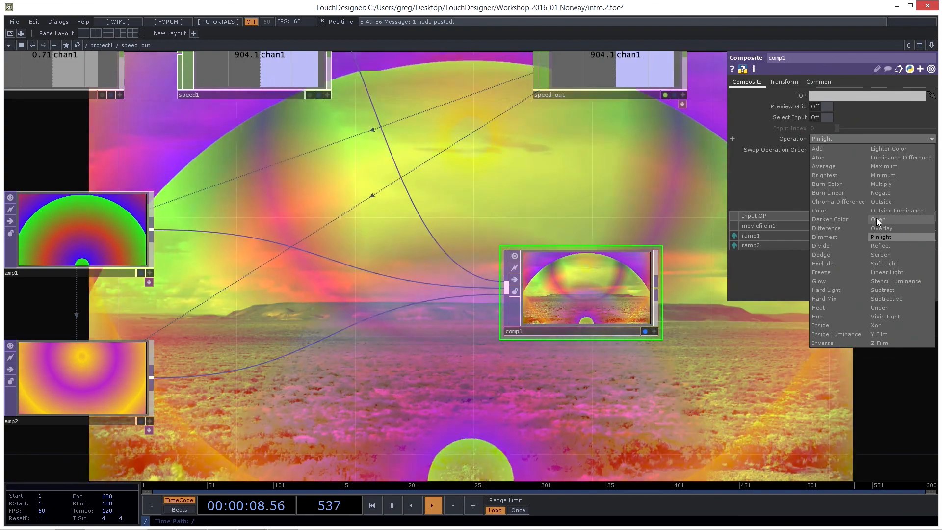
left_click(878, 219)
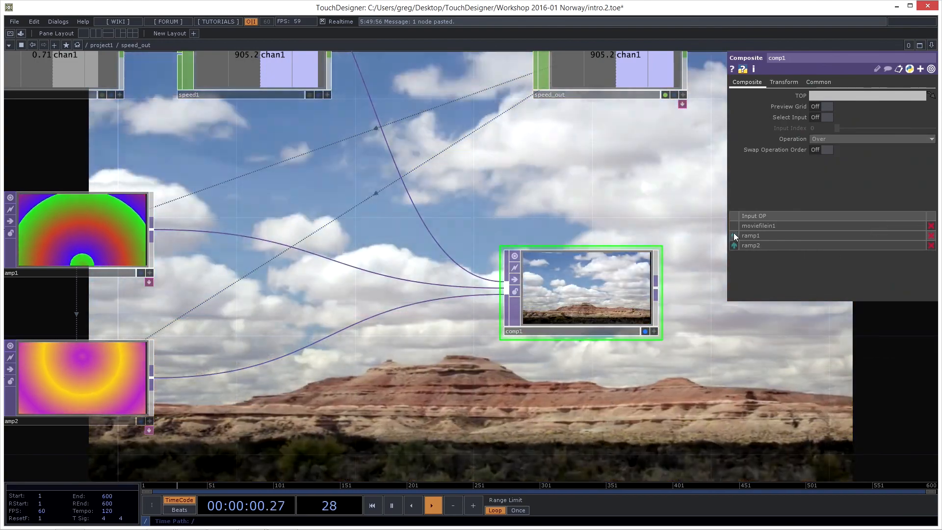
left_click(734, 235)
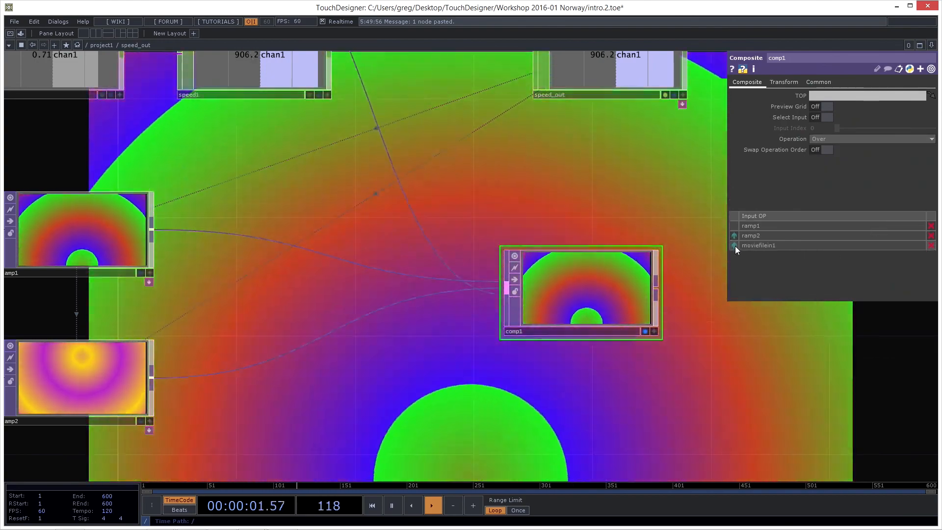
left_click(735, 246)
left_click(735, 236)
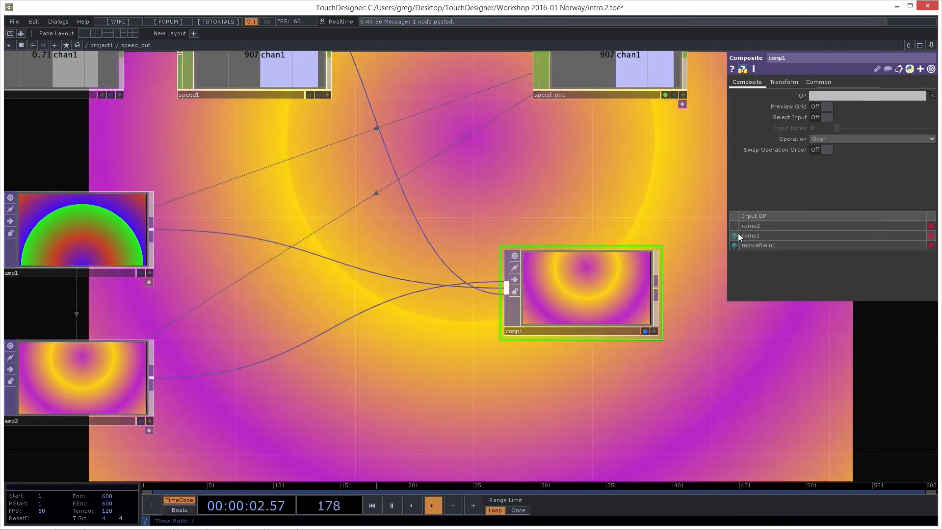
Try Multiply as comp1's Operation and look over its Transform parameters
left_click(850, 139)
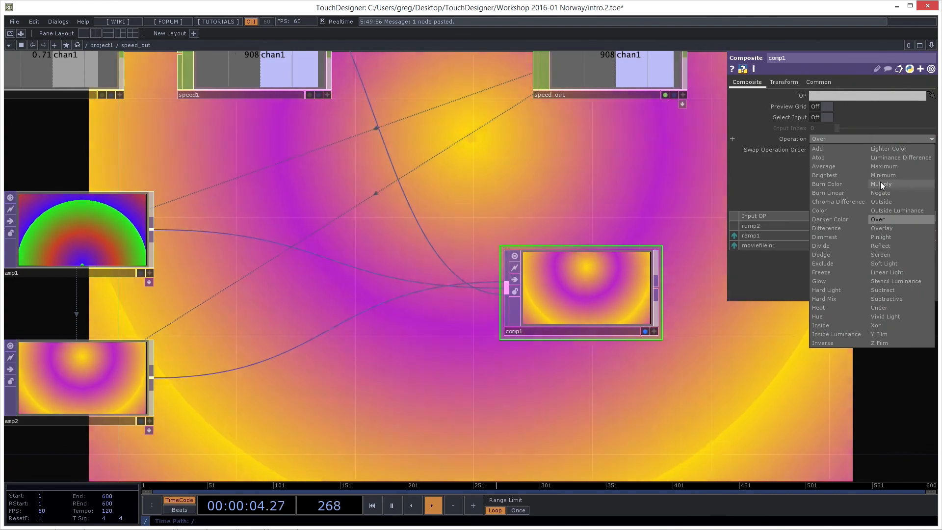
left_click(880, 184)
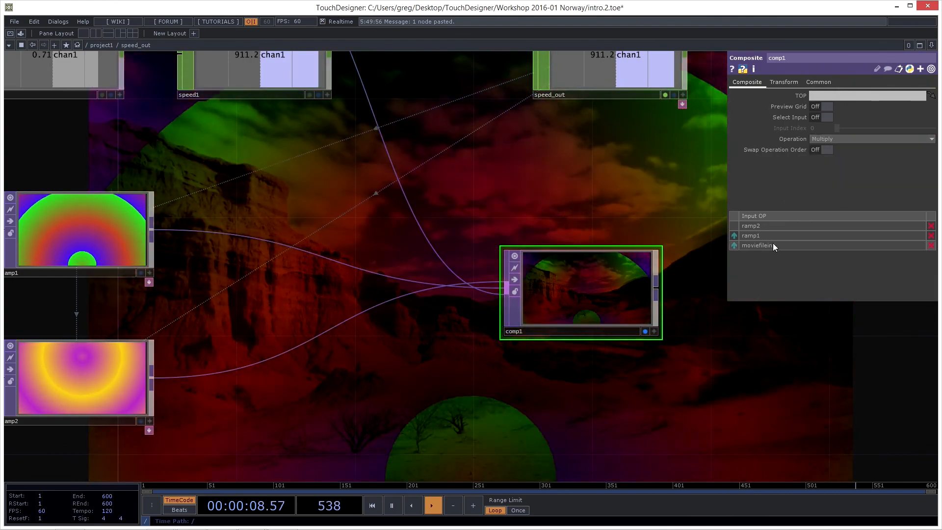
left_click(781, 84)
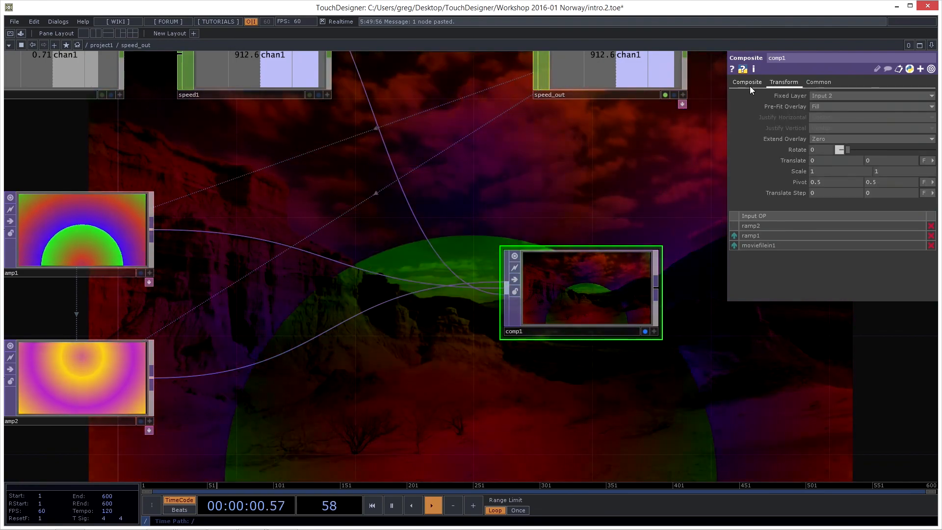
left_click(750, 85)
left_click(784, 82)
left_click(749, 85)
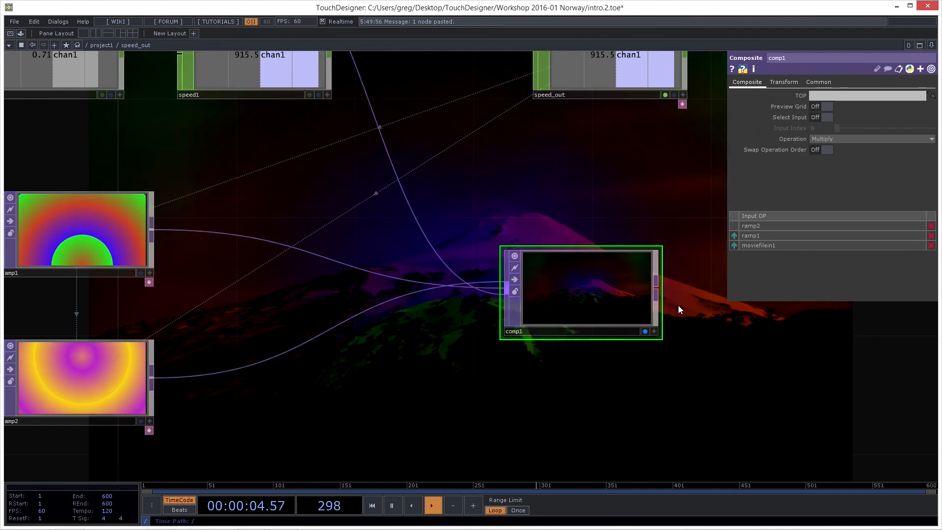
Set comp1's Operation to Difference and check the node's info
left_click(838, 138)
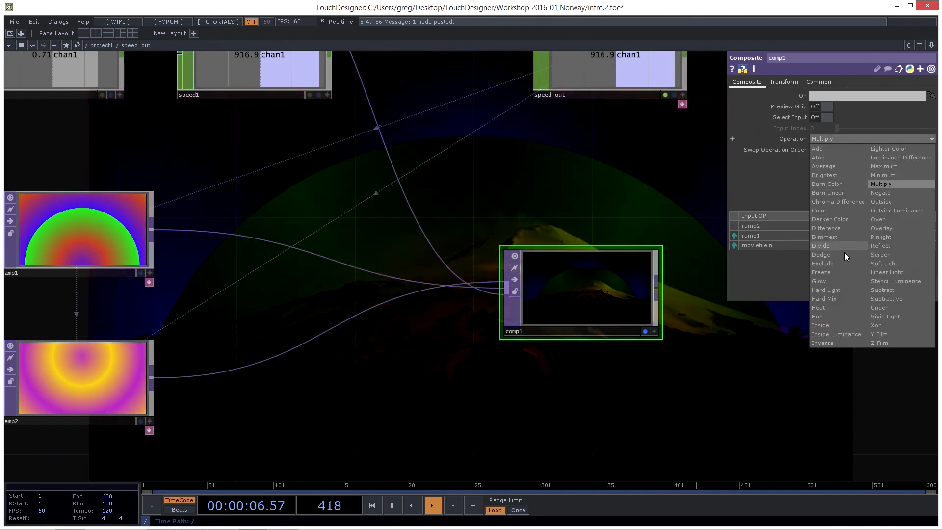
left_click(826, 227)
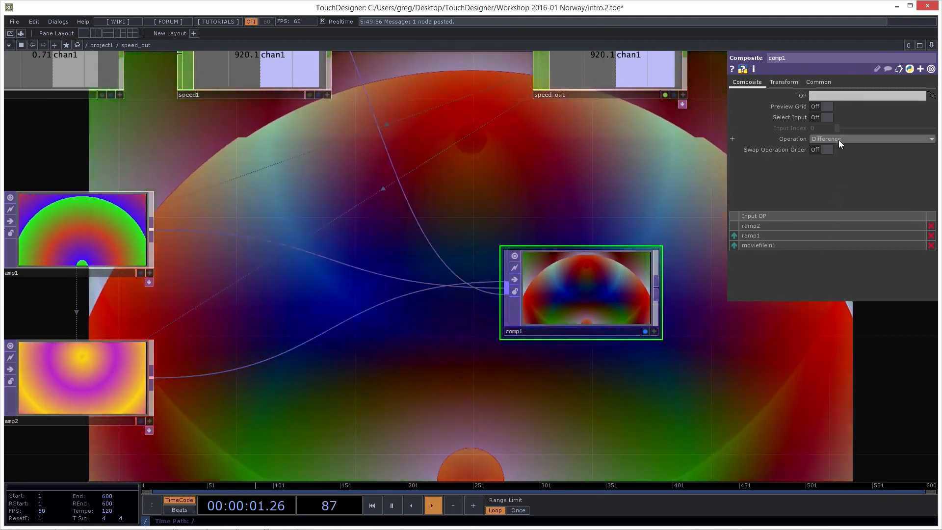
left_click(838, 140)
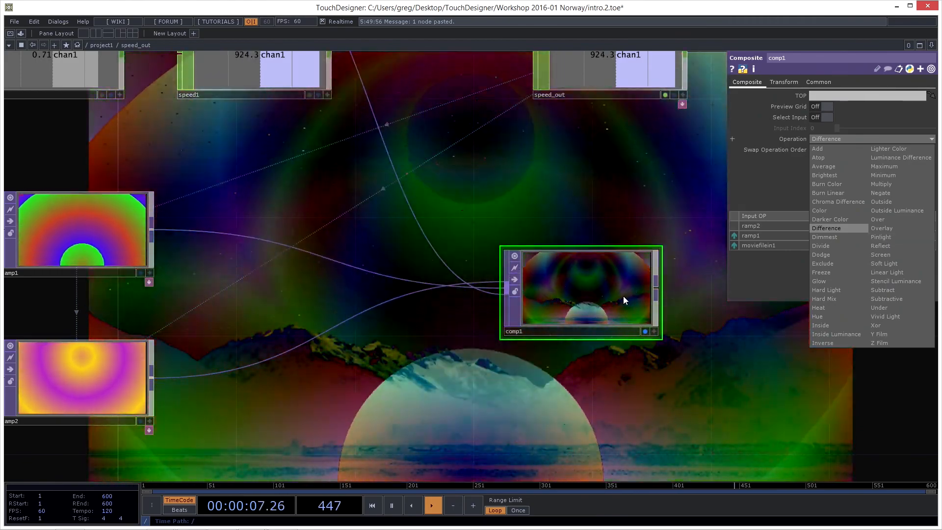
scroll(623, 296, "down", 5)
left_click_drag(644, 370, 584, 371)
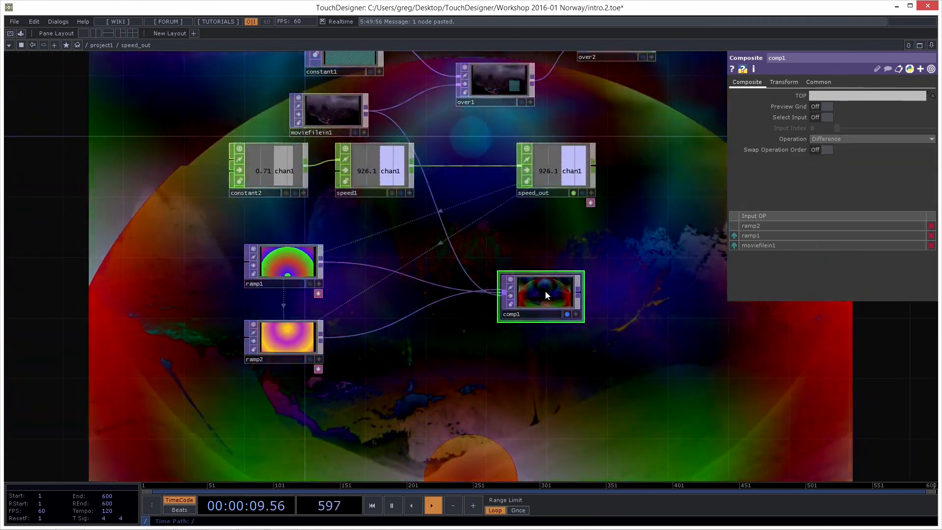
middle_click(545, 292)
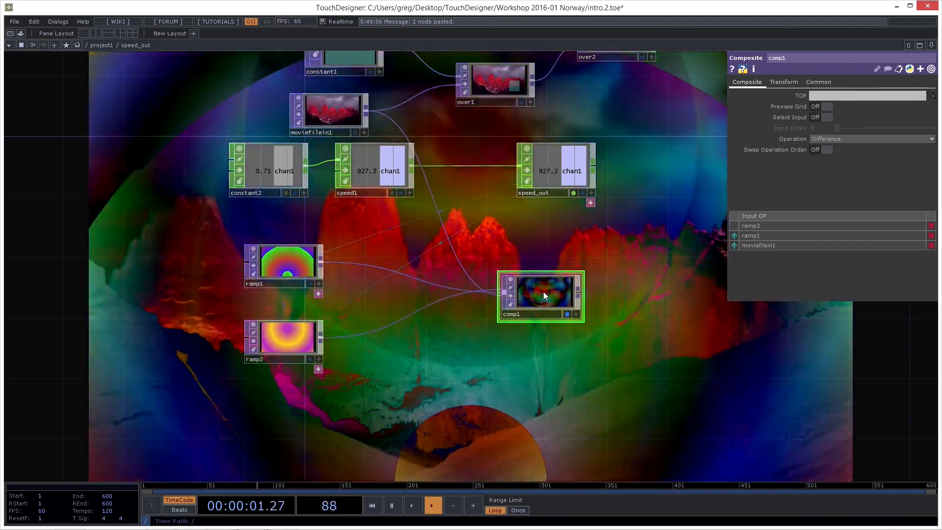
middle_click(543, 292)
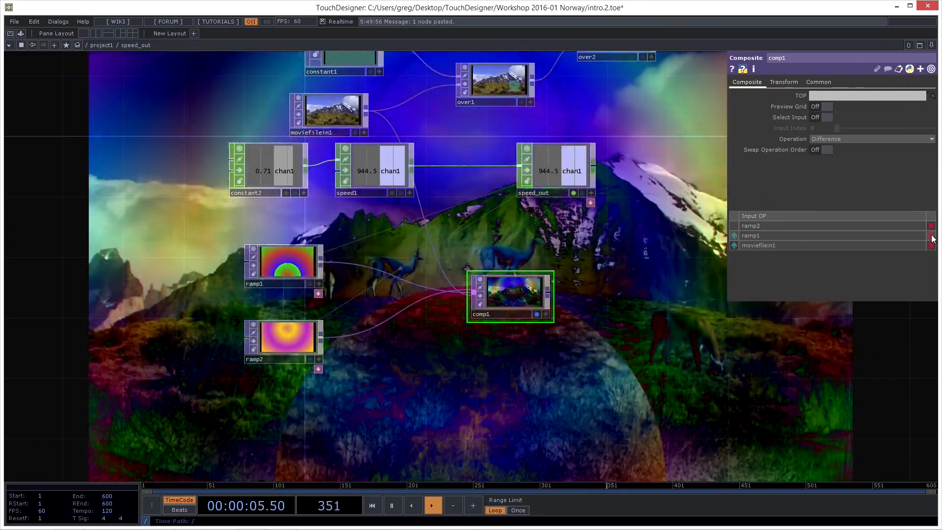
Remove ramp1 from comp1's inputs and feed ramp1 and comp1 into a new Composite TOP placed beside comp1
left_click(932, 236)
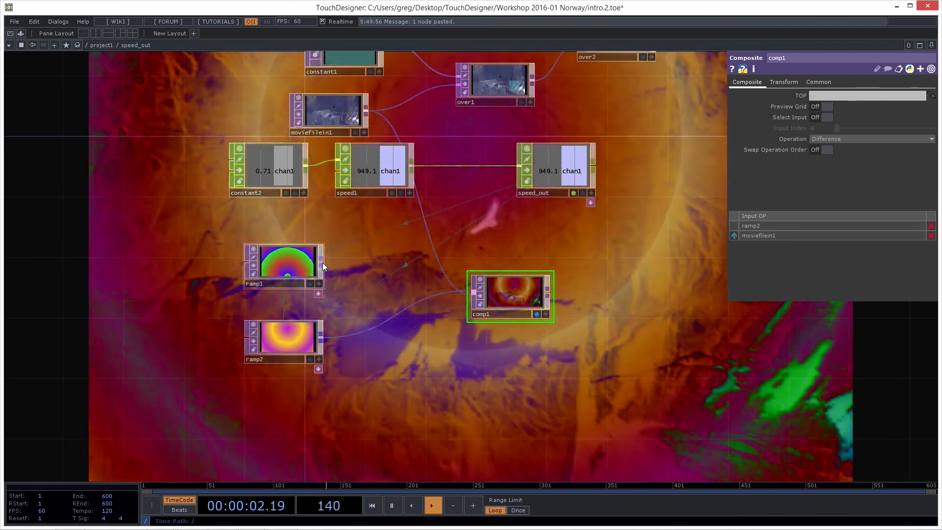
right_click(322, 263)
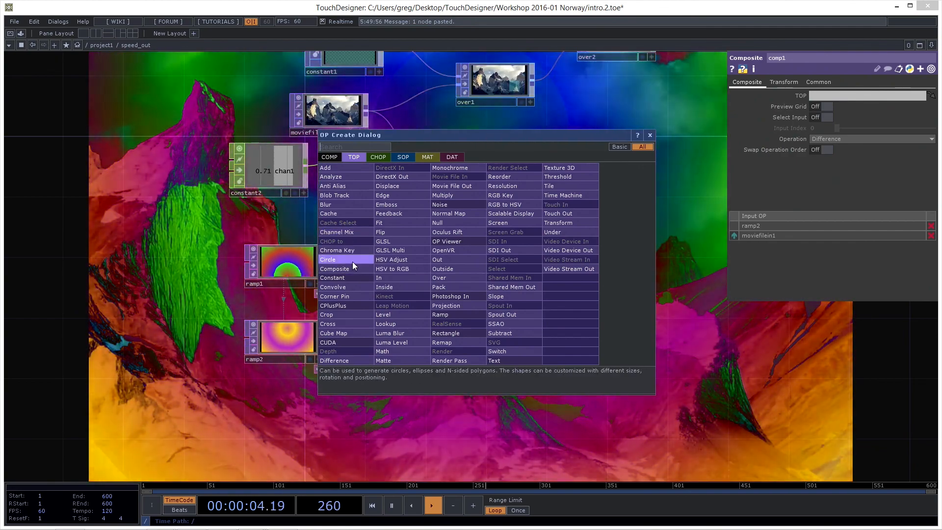
left_click(349, 268)
left_click(648, 250)
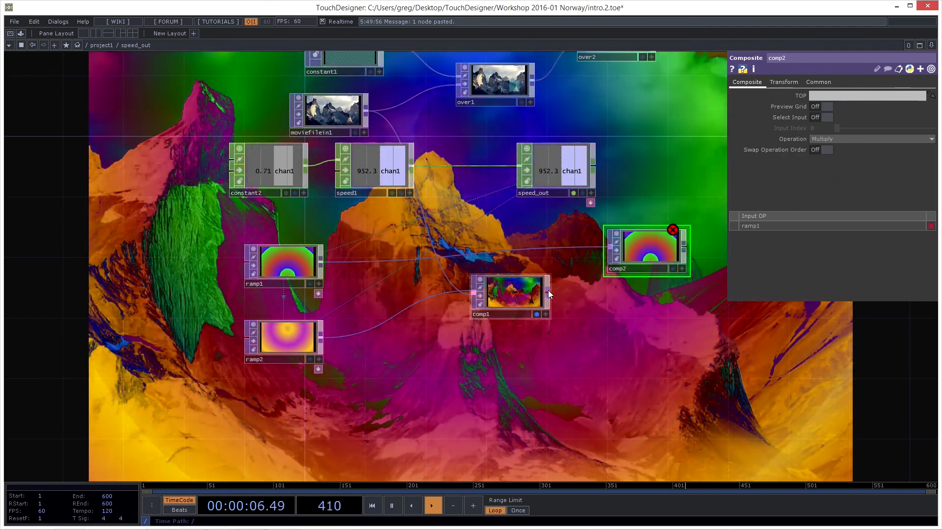
left_click(549, 292)
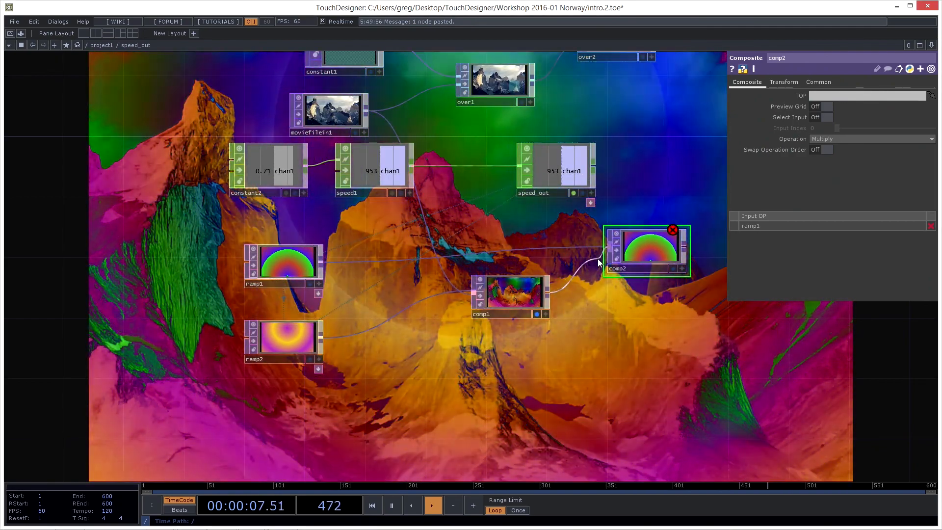
left_click(641, 257)
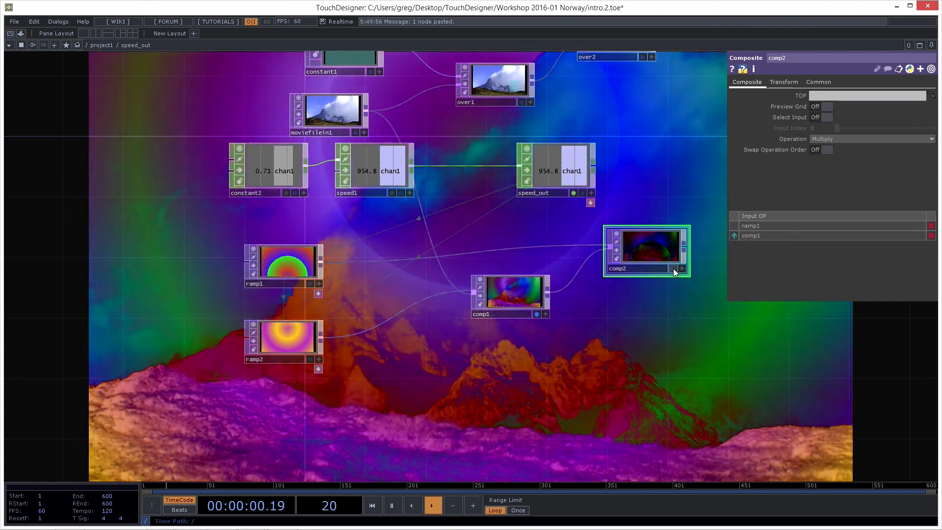
Toggle the background display of comp1 and comp2, leaving both shown side by side behind the network
left_click(673, 269)
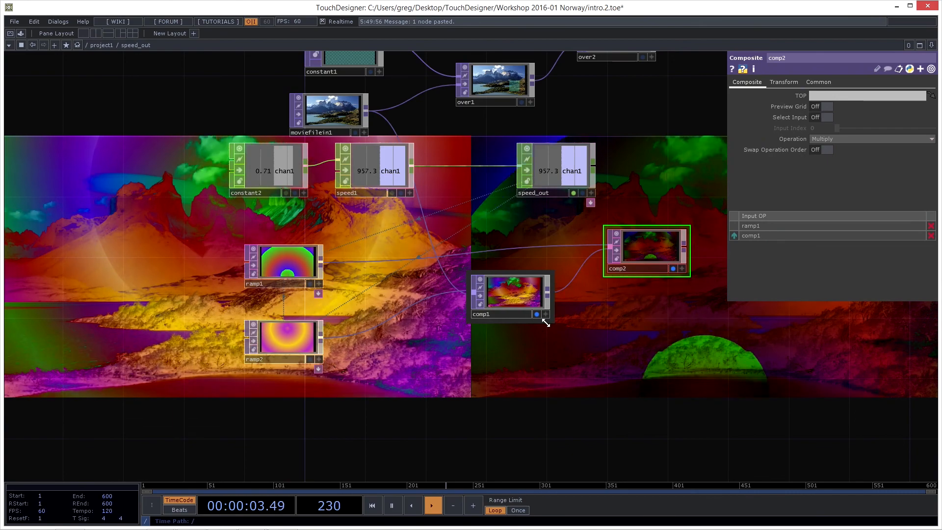
left_click(673, 269)
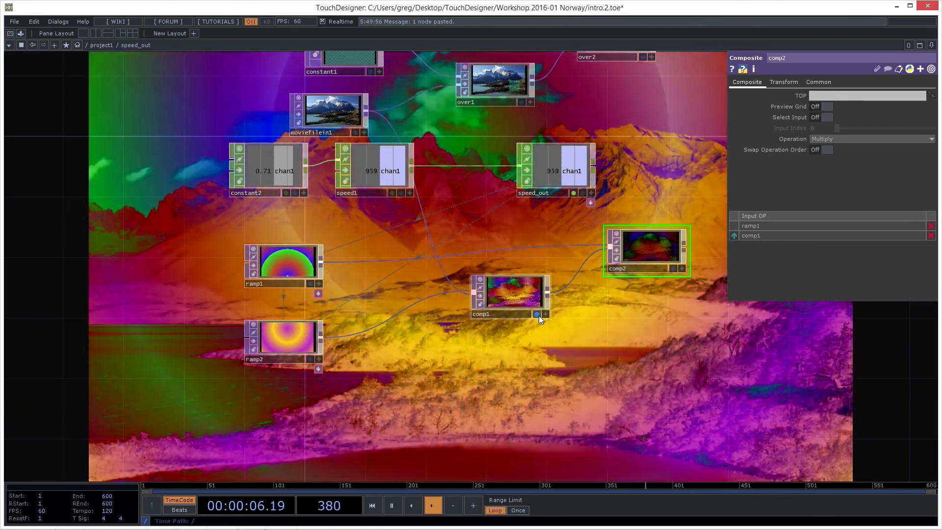
left_click(537, 314)
left_click(537, 314)
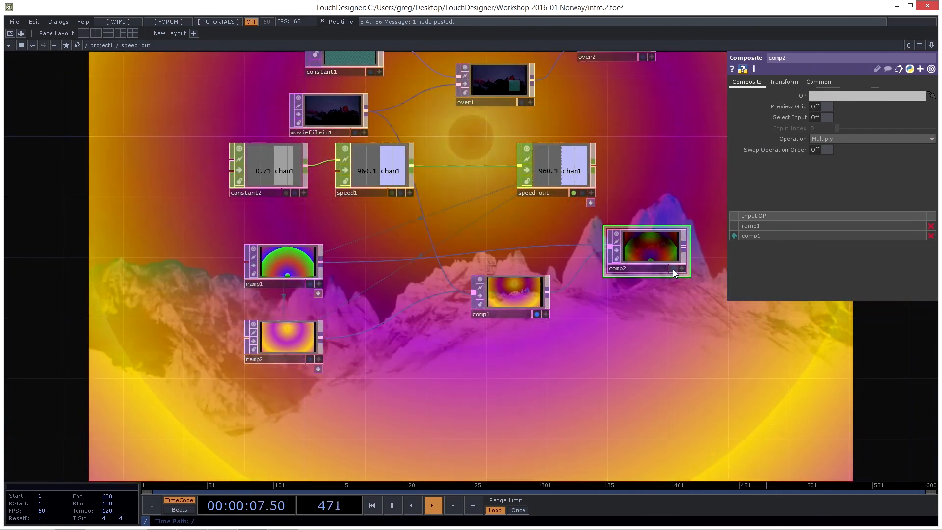
left_click(673, 269)
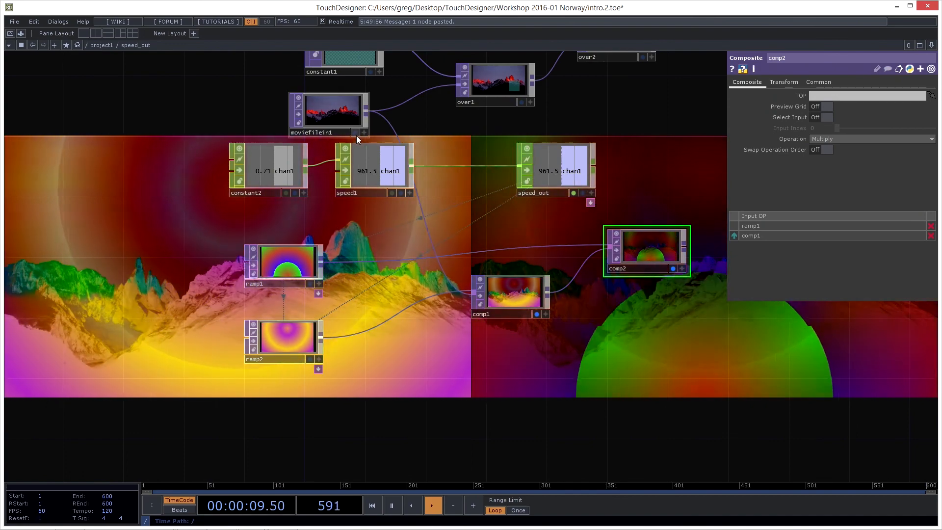
Preview moviefilein1 and over1 in the network background alongside comp1 and comp2, and hide both previews again
left_click(355, 133)
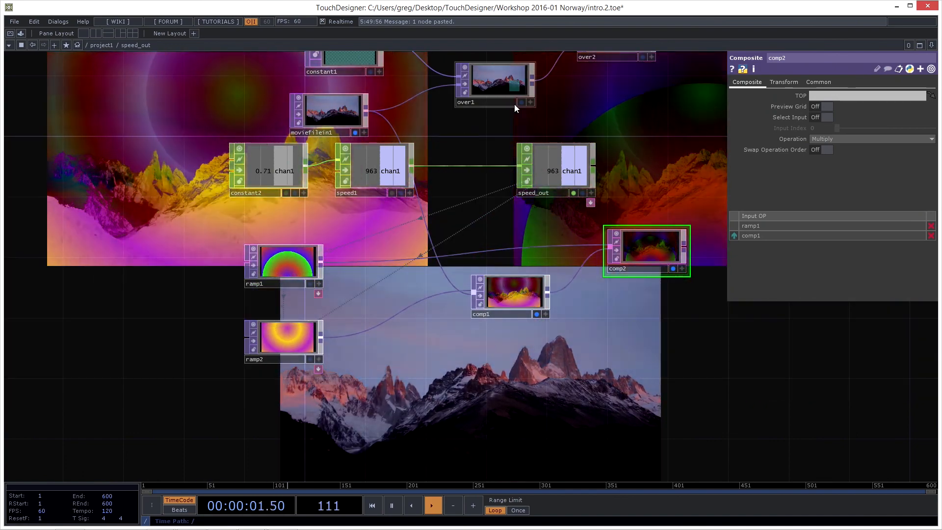
left_click(521, 103)
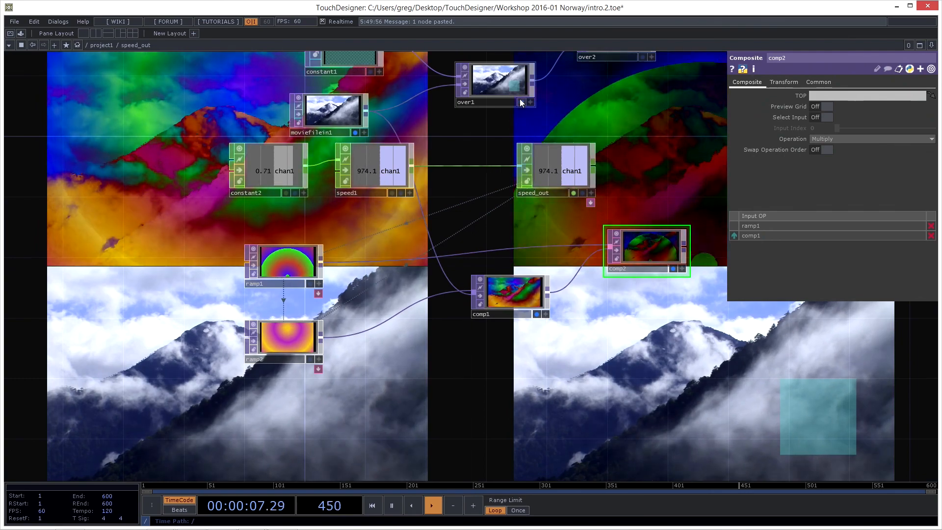
left_click(521, 101)
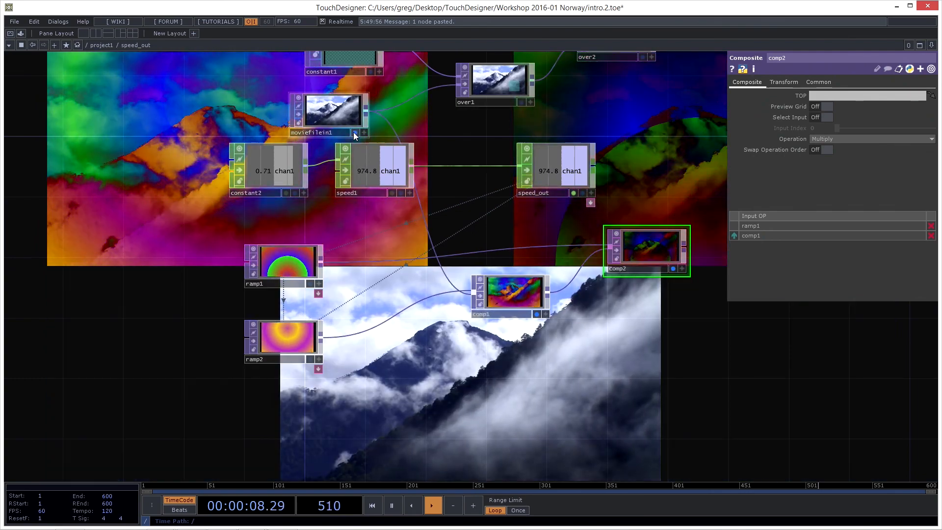
left_click(355, 132)
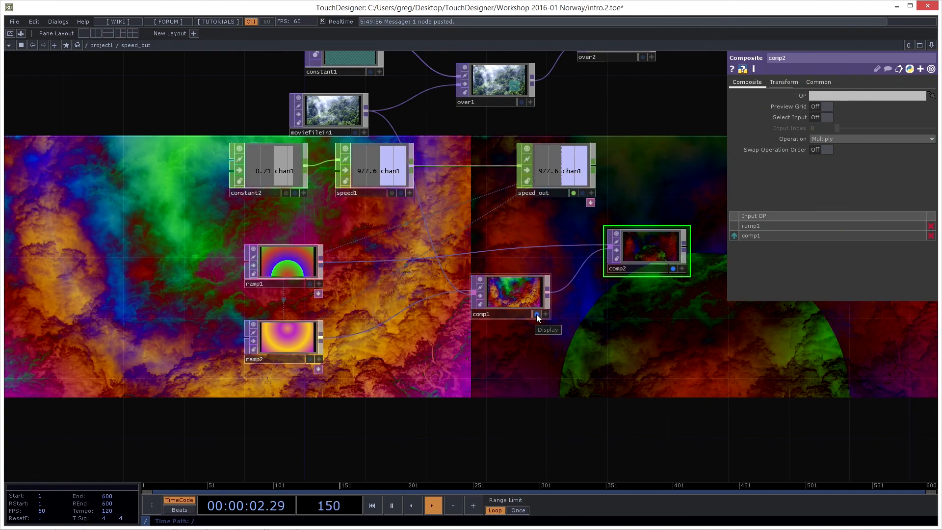
Turn off the background display of comp2 and comp1 to clear the network backdrop
left_click(673, 269)
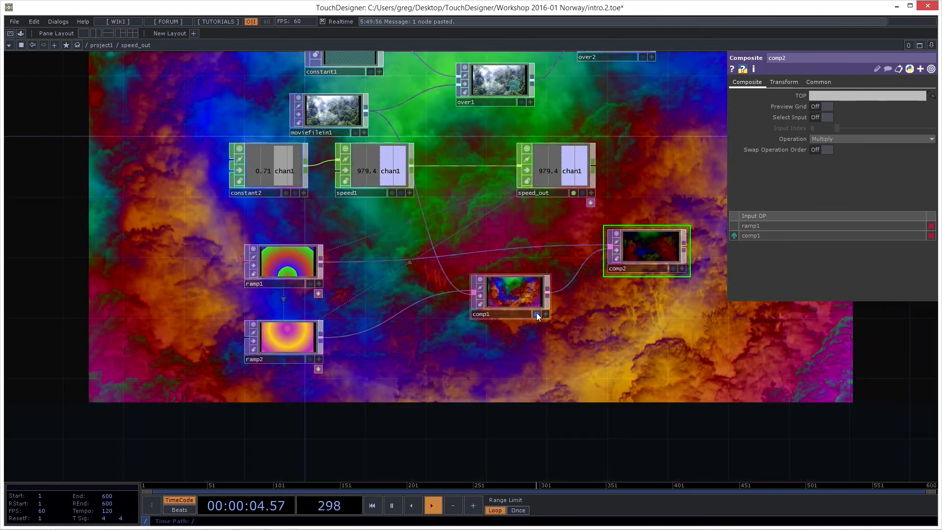
left_click(537, 314)
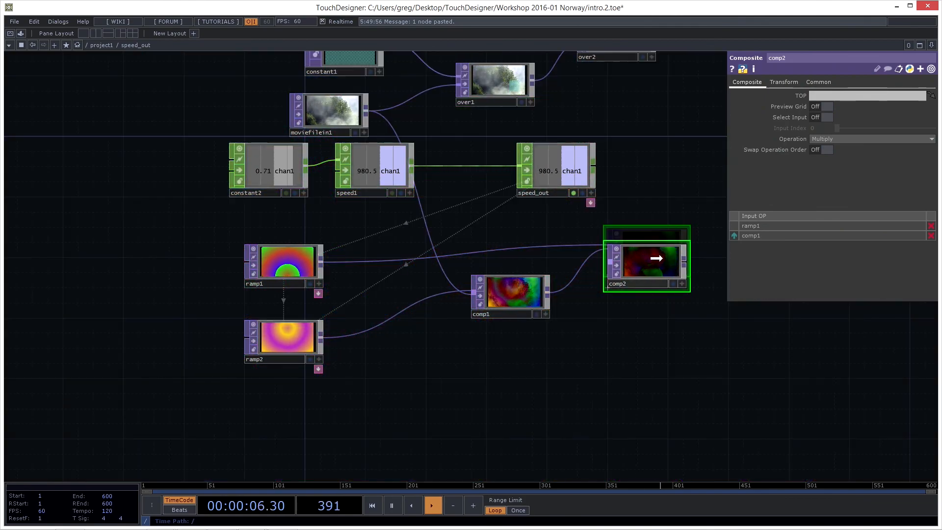